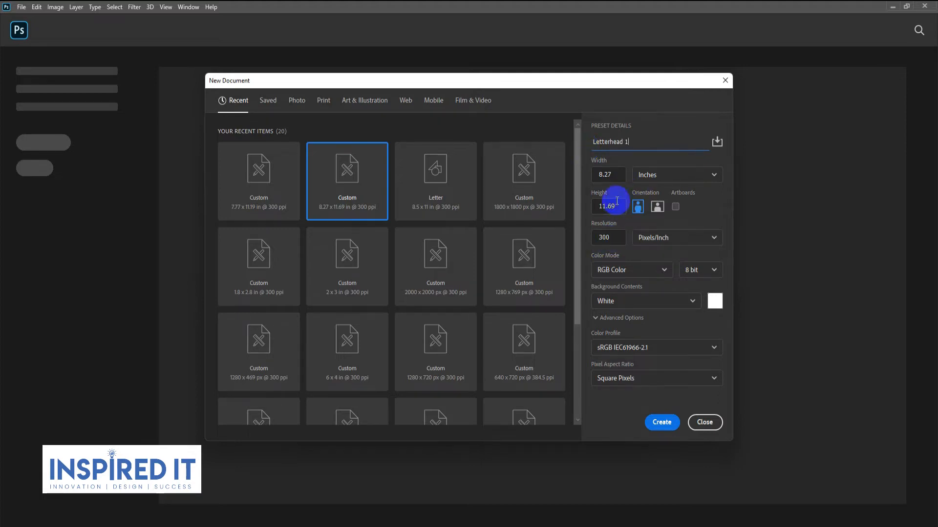
Step: Create Letterhead 1 at 8.27 x 11.69 in and a second blank document at 7.77 x 11.19 in, both at 300 pixels/inch
{"action": "left_click", "coordinate": [662, 422]}
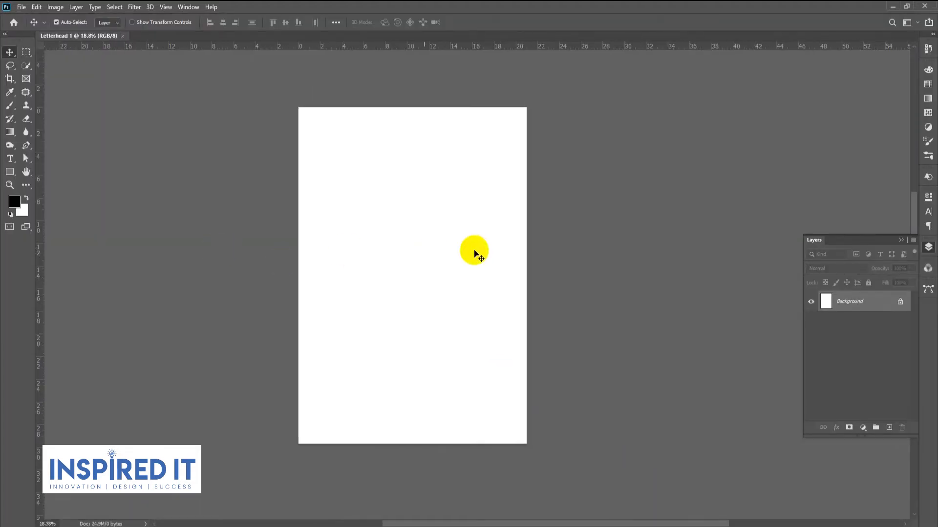
{"action": "key", "text": "ctrl+n"}
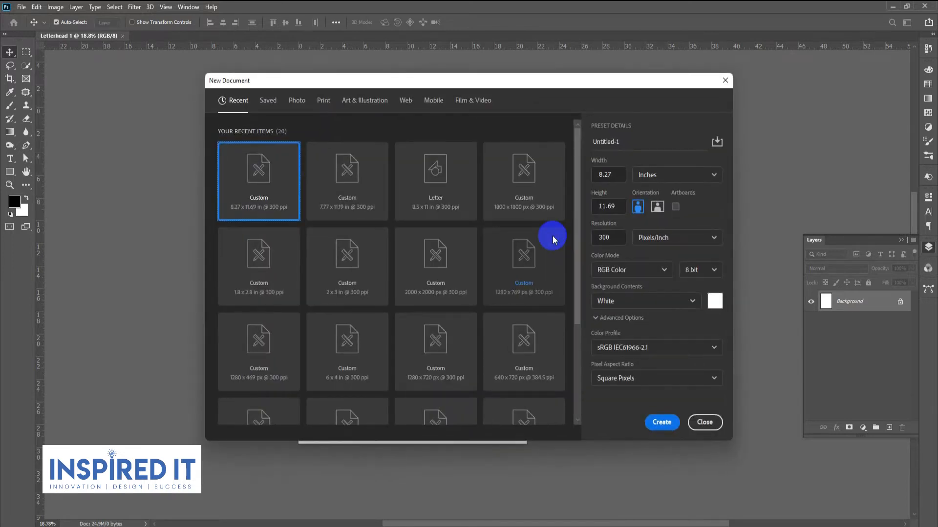
{"action": "left_click", "coordinate": [338, 194]}
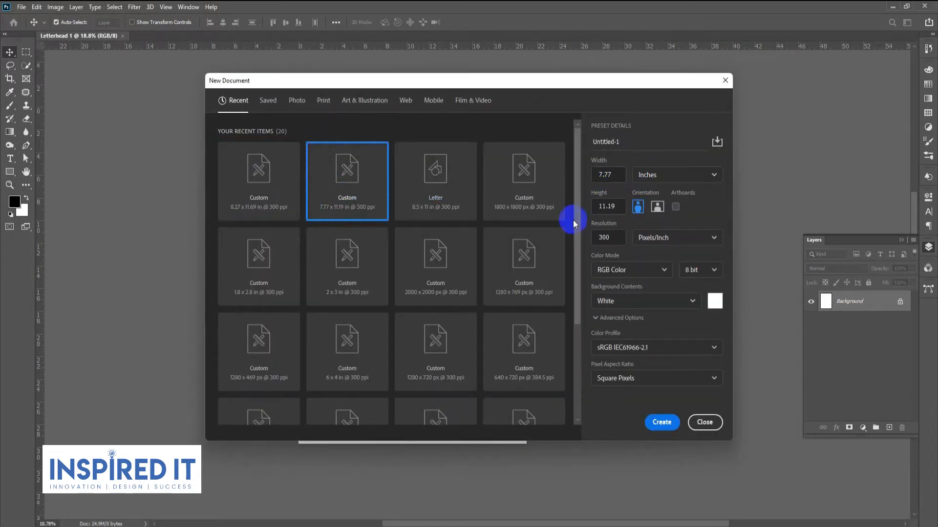
{"action": "left_click", "coordinate": [667, 432]}
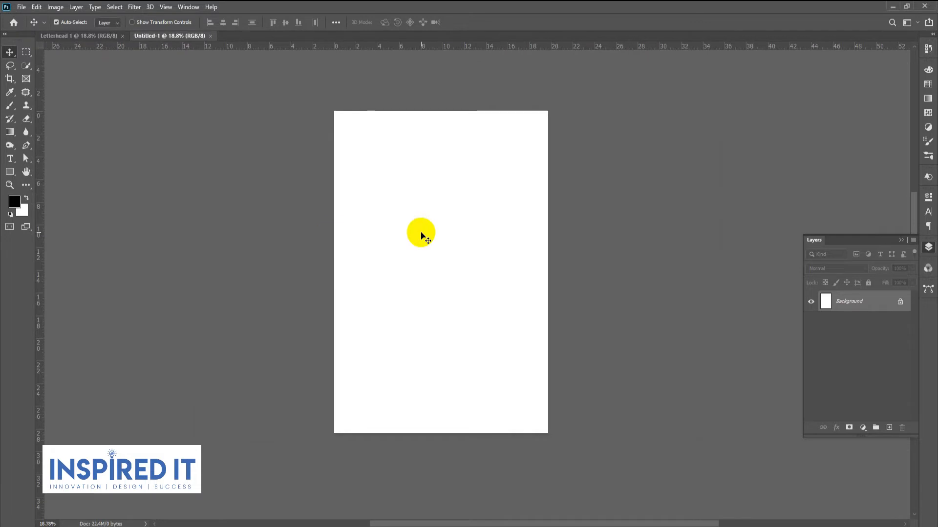
Step: Fill the smaller document with black, copy it into Letterhead 1, and centre it horizontally and vertically on the background
{"action": "key", "text": "alt+BackSpace"}
{"action": "left_click_drag", "start_coordinate": [421, 233], "coordinate": [363, 226]}
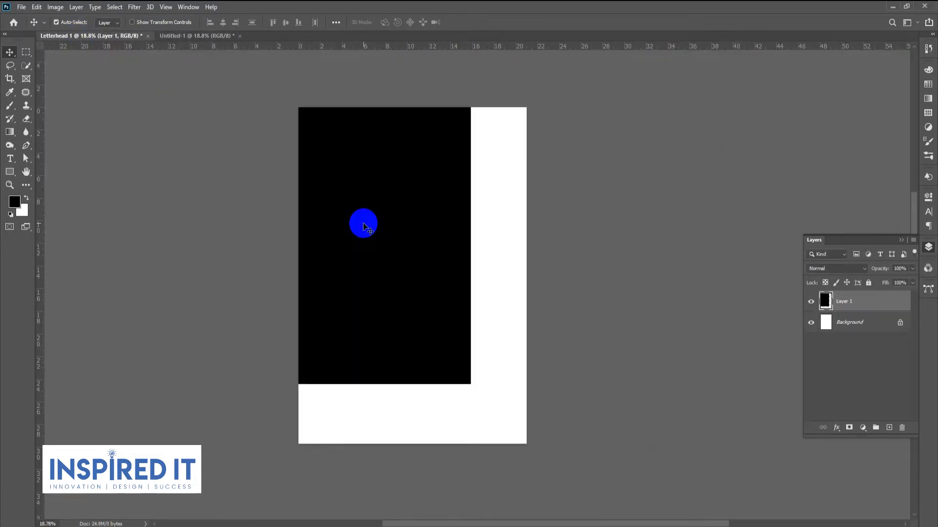
{"action": "left_click", "coordinate": [868, 324], "text": "shift"}
{"action": "left_click", "coordinate": [223, 21]}
{"action": "left_click", "coordinate": [286, 22]}
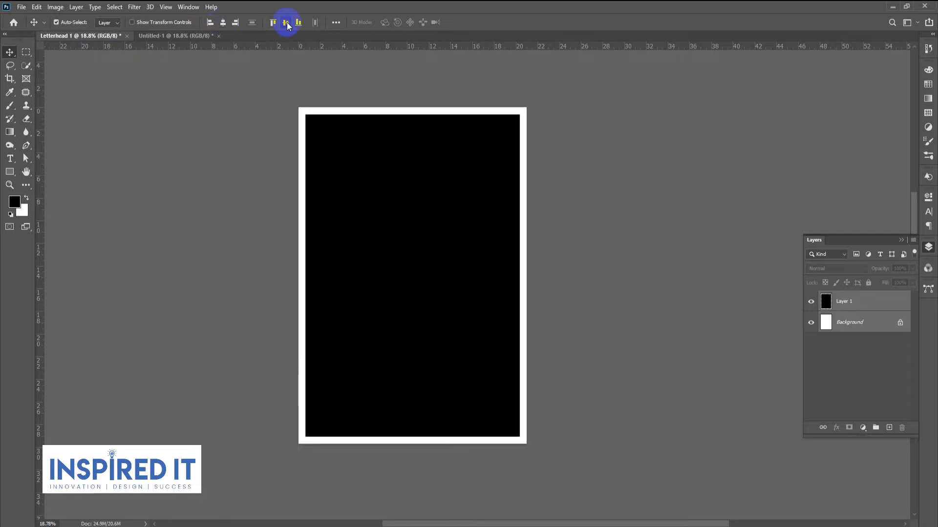
Step: Place two horizontal and two vertical guides along the four edges of the centred black area
{"action": "left_click_drag", "start_coordinate": [374, 49], "coordinate": [373, 114]}
{"action": "left_click_drag", "start_coordinate": [368, 49], "coordinate": [388, 444]}
{"action": "left_click_drag", "start_coordinate": [318, 444], "coordinate": [318, 436]}
{"action": "left_click_drag", "start_coordinate": [41, 307], "coordinate": [525, 286]}
{"action": "mouse_move", "coordinate": [527, 324]}
{"action": "left_mouse_down"}
{"action": "mouse_move", "coordinate": [476, 314]}
{"action": "mouse_move", "coordinate": [519, 314]}
{"action": "left_mouse_up"}
{"action": "left_click_drag", "start_coordinate": [43, 263], "coordinate": [306, 278]}
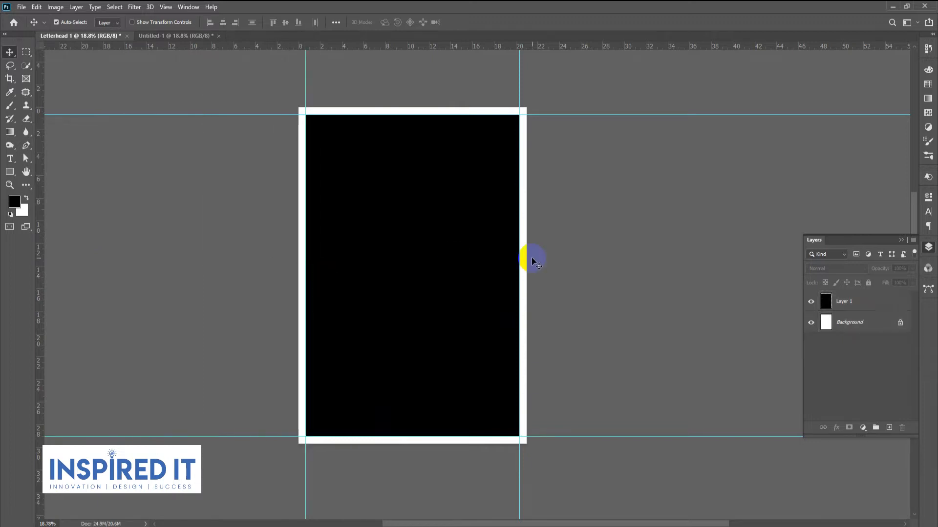
Step: Delete the black layer from Letterhead 1 and close the smaller helper document without saving it
{"action": "left_click", "coordinate": [414, 280]}
{"action": "key", "text": "Delete"}
{"action": "left_click", "coordinate": [218, 35]}
{"action": "left_click", "coordinate": [464, 200]}
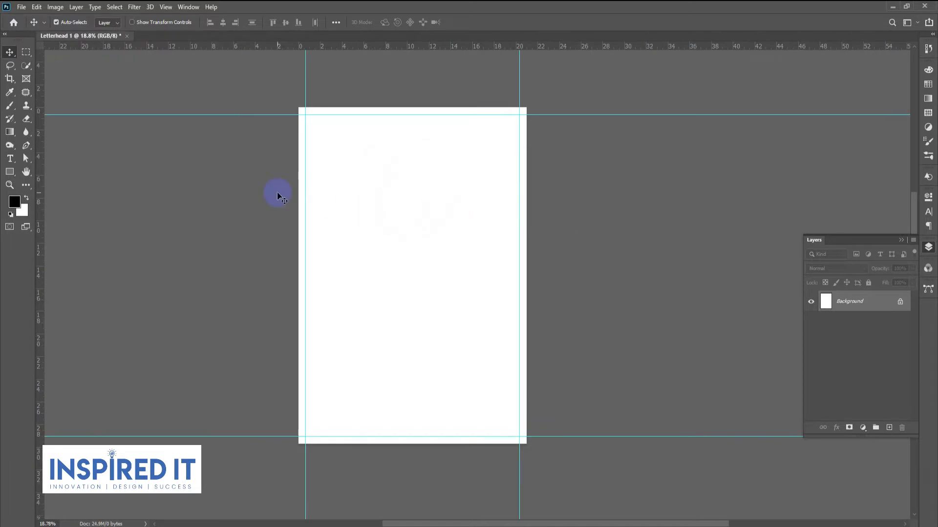
Step: Review the colour code and letter text in the Notepad file
{"action": "scroll", "coordinate": [240, 224], "scroll_direction": "down", "scroll_amount": 2}
{"action": "left_click", "coordinate": [576, 526]}
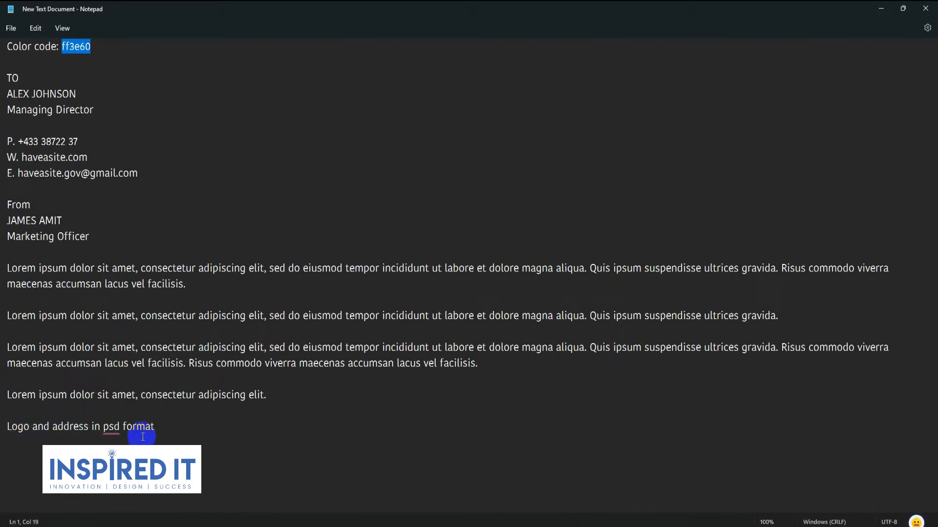
{"action": "key", "text": "alt+Tab"}
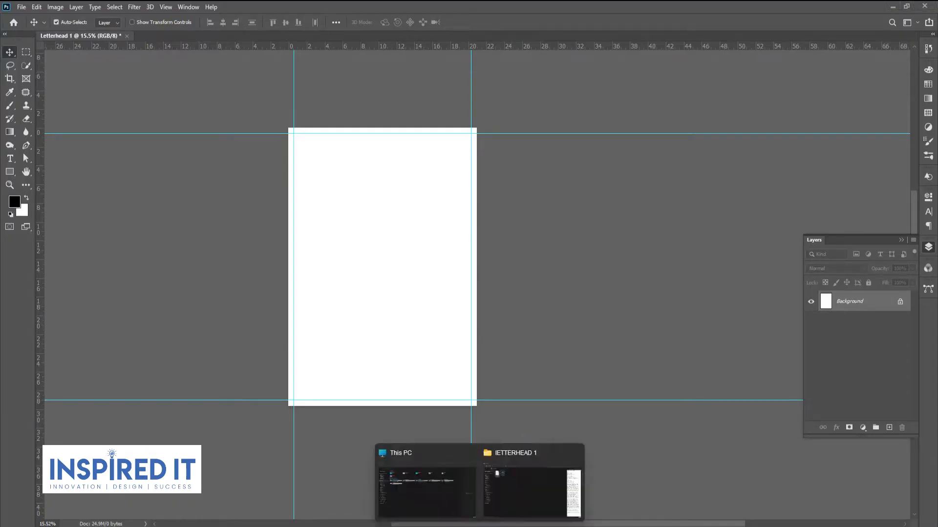
Step: Open PSD.psd from the letterhead project folder in Photoshop
{"action": "left_click", "coordinate": [495, 495]}
{"action": "left_click", "coordinate": [196, 110]}
{"action": "double_click", "coordinate": [196, 110]}
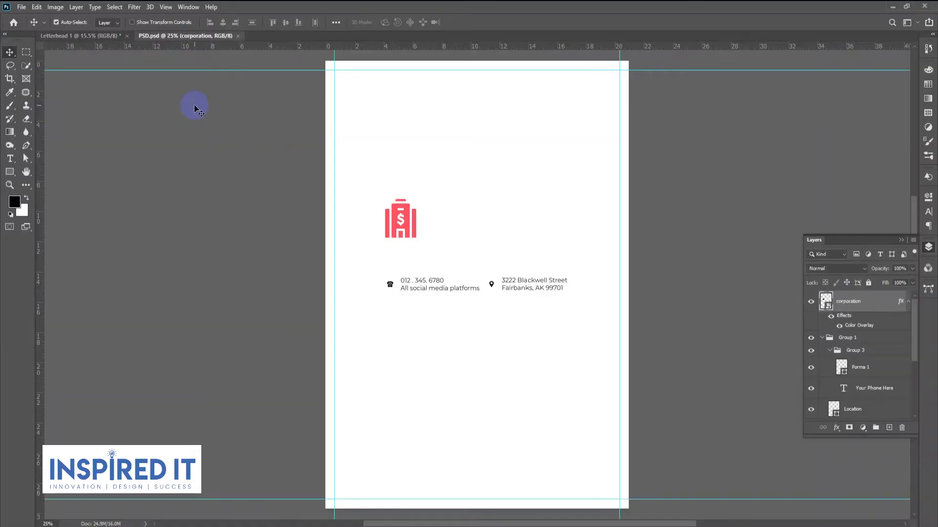
{"action": "left_click", "coordinate": [688, 157]}
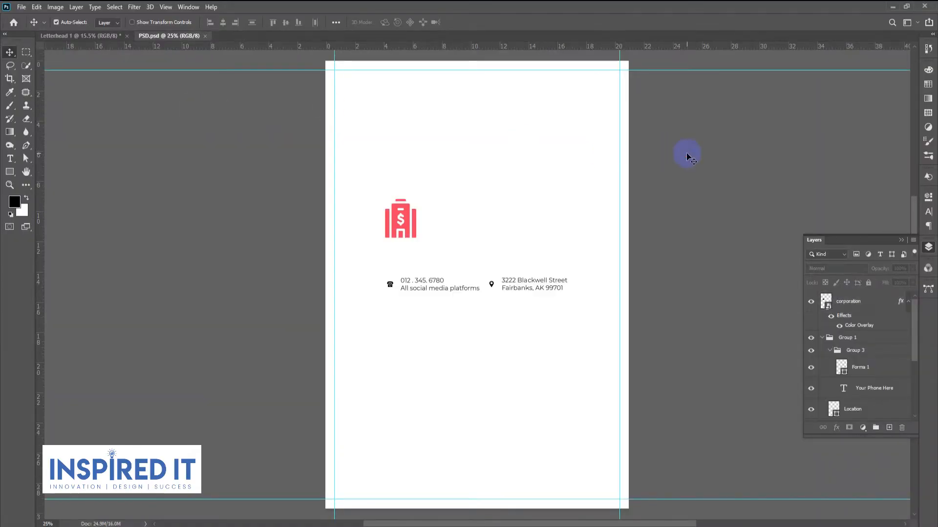
Step: Copy the red corporation logo from PSD.psd into the upper-right area of the Letterhead 1 page
{"action": "scroll", "coordinate": [416, 218], "scroll_direction": "up", "scroll_amount": 8}
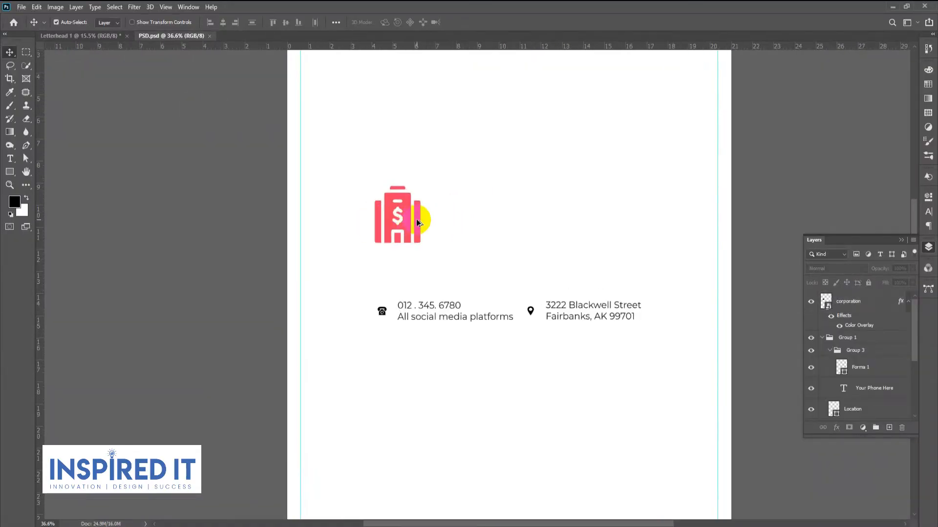
{"action": "scroll", "coordinate": [363, 244], "scroll_direction": "down", "scroll_amount": 6}
{"action": "scroll", "coordinate": [363, 244], "scroll_direction": "down", "scroll_amount": 3}
{"action": "left_click_drag", "start_coordinate": [537, 272], "coordinate": [514, 284]}
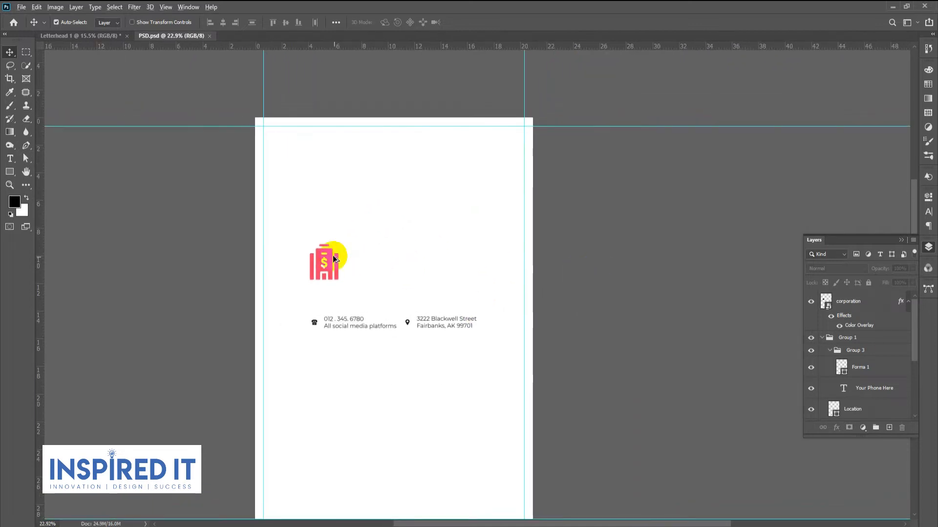
{"action": "scroll", "coordinate": [334, 258], "scroll_direction": "up", "scroll_amount": 2}
{"action": "left_click_drag", "start_coordinate": [332, 257], "coordinate": [428, 172]}
{"action": "scroll", "coordinate": [421, 171], "scroll_direction": "up", "scroll_amount": 3}
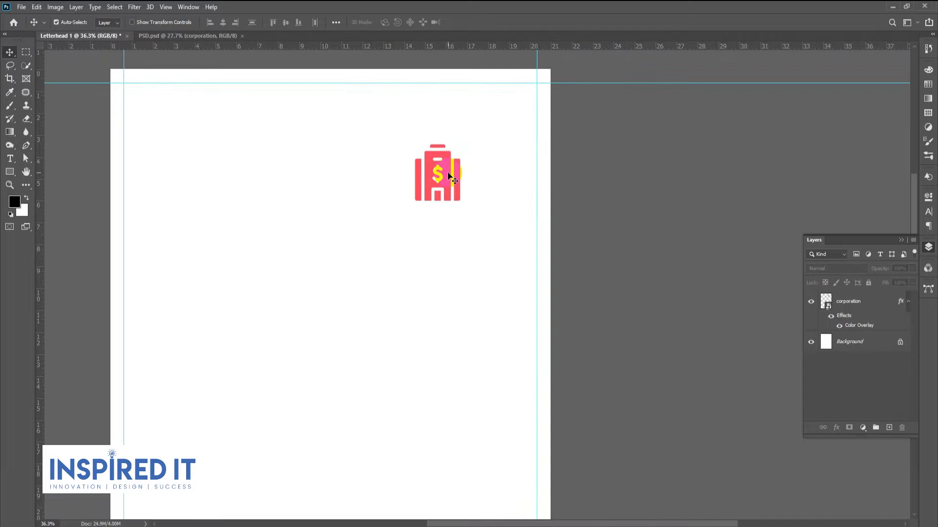
{"action": "scroll", "coordinate": [449, 175], "scroll_direction": "down", "scroll_amount": 4}
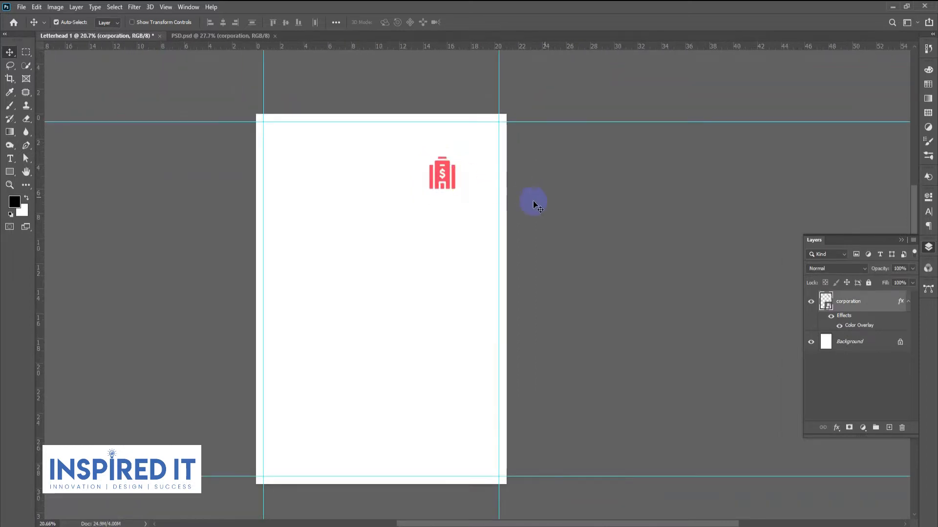
{"action": "scroll", "coordinate": [444, 195], "scroll_direction": "up", "scroll_amount": 3}
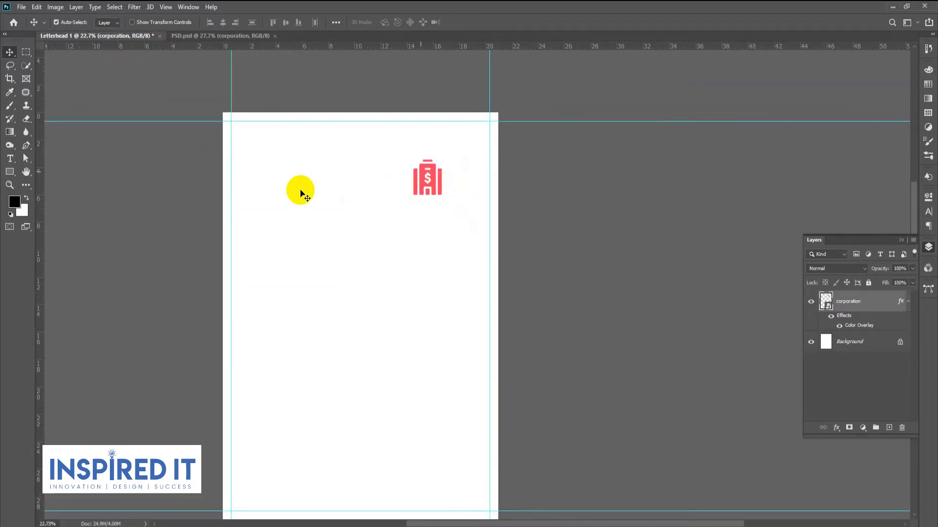
Step: Sample the logo's red, ff3e60, as the foreground colour and hide the corporation layer
{"action": "left_click", "coordinate": [14, 202]}
{"action": "left_click", "coordinate": [427, 178]}
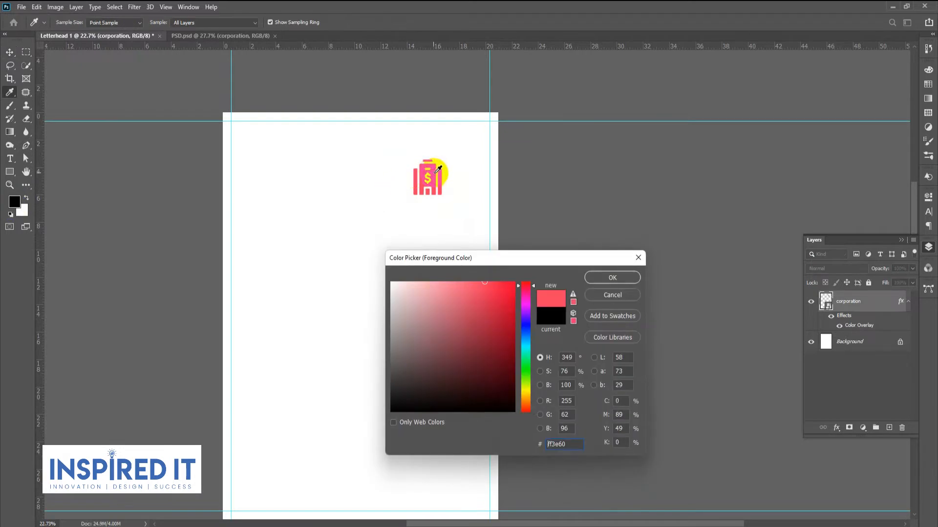
{"action": "left_click", "coordinate": [609, 275]}
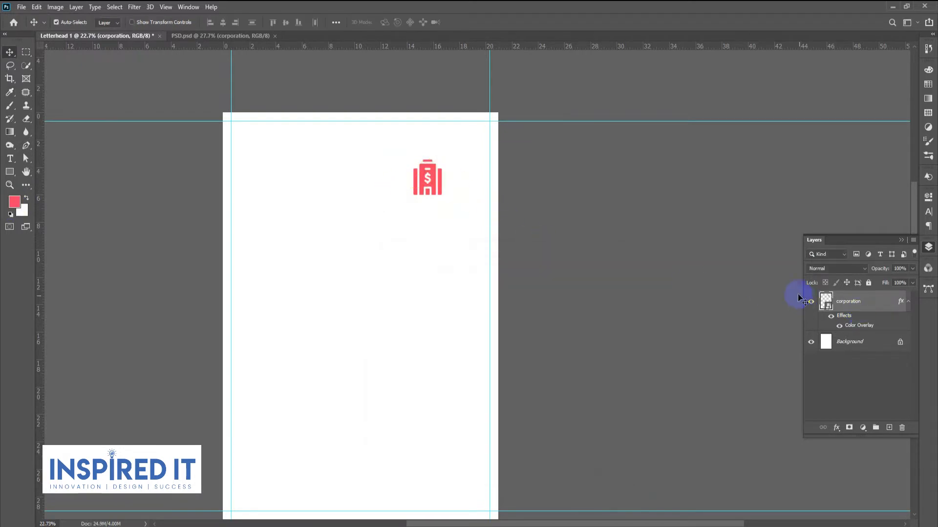
{"action": "left_click", "coordinate": [811, 303]}
{"action": "left_click", "coordinate": [928, 247]}
{"action": "scroll", "coordinate": [492, 247], "scroll_direction": "down", "scroll_amount": 2}
{"action": "left_click", "coordinate": [493, 240]}
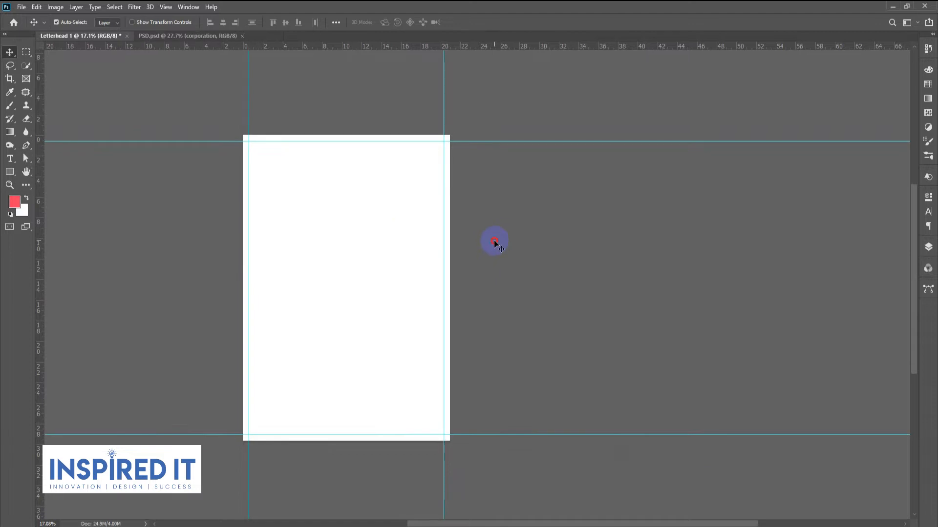
Step: Draw a red rectangle shape about 2635 by 4103 px, centred on the page's upper-left corner
{"action": "left_click", "coordinate": [10, 173]}
{"action": "left_click_drag", "start_coordinate": [242, 133], "coordinate": [351, 312]}
{"action": "left_click", "coordinate": [10, 51]}
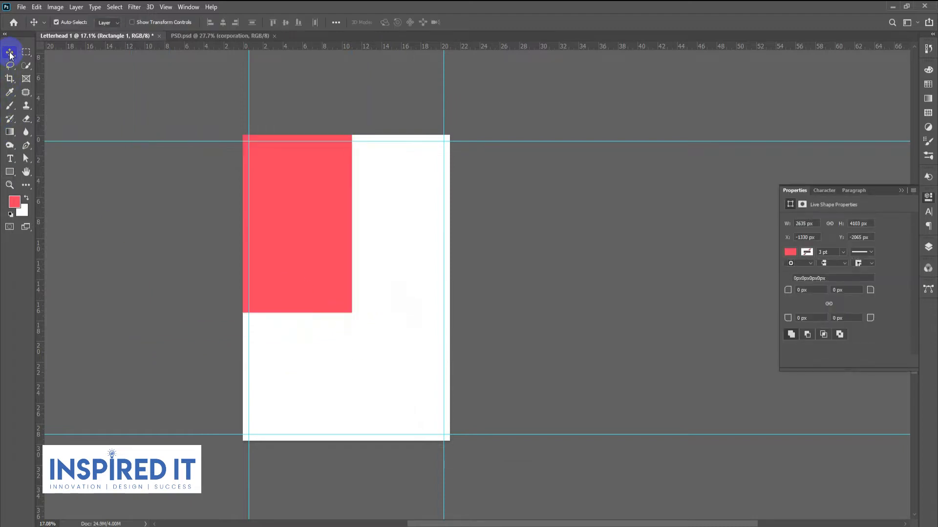
Step: Move the red rectangle over the page and transform it to fit all four page edges, about 2481 by 3507 px
{"action": "left_click_drag", "start_coordinate": [301, 221], "coordinate": [388, 315]}
{"action": "key", "text": "ctrl+t"}
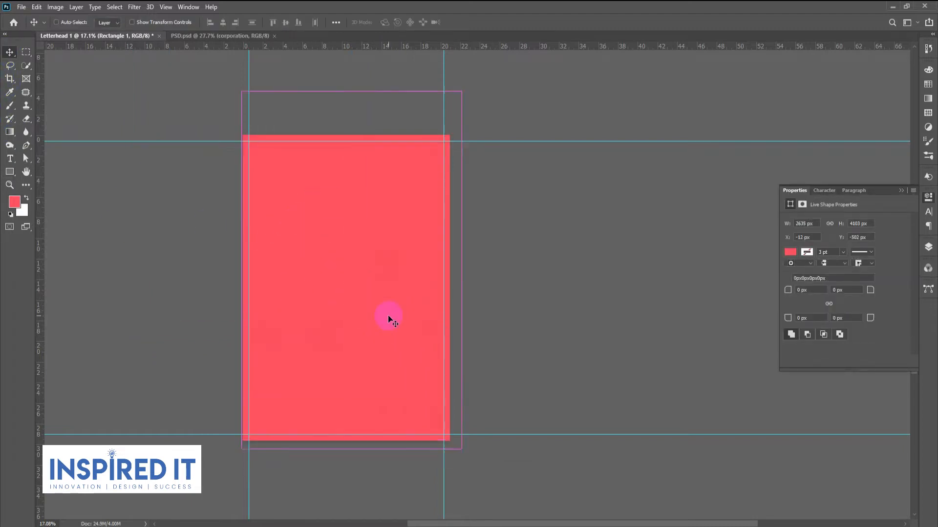
{"action": "left_click_drag", "start_coordinate": [351, 91], "coordinate": [350, 134]}
{"action": "left_click_drag", "start_coordinate": [462, 292], "coordinate": [451, 292]}
{"action": "left_click_drag", "start_coordinate": [345, 449], "coordinate": [343, 443]}
{"action": "left_click_drag", "start_coordinate": [242, 288], "coordinate": [243, 288]}
{"action": "key", "text": "Return"}
{"action": "left_click", "coordinate": [134, 258]}
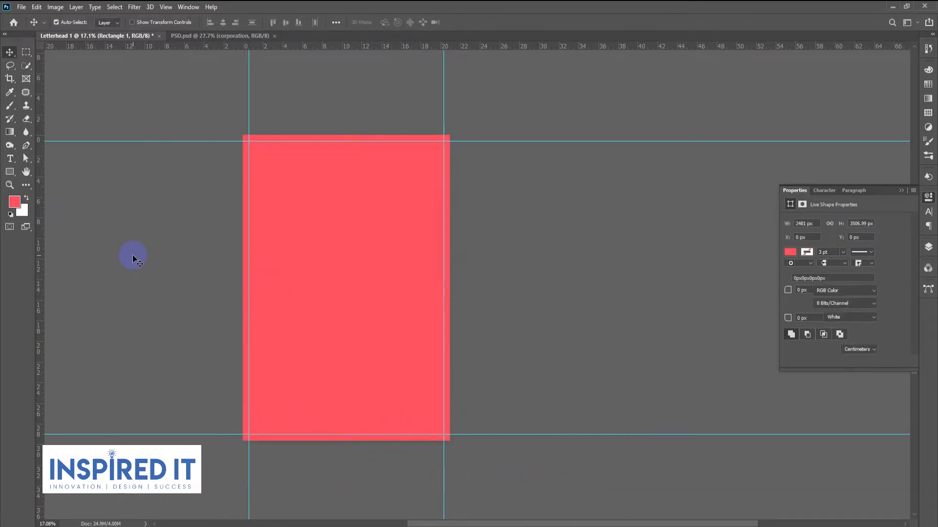
{"action": "left_click", "coordinate": [9, 171]}
{"action": "left_click", "coordinate": [421, 240]}
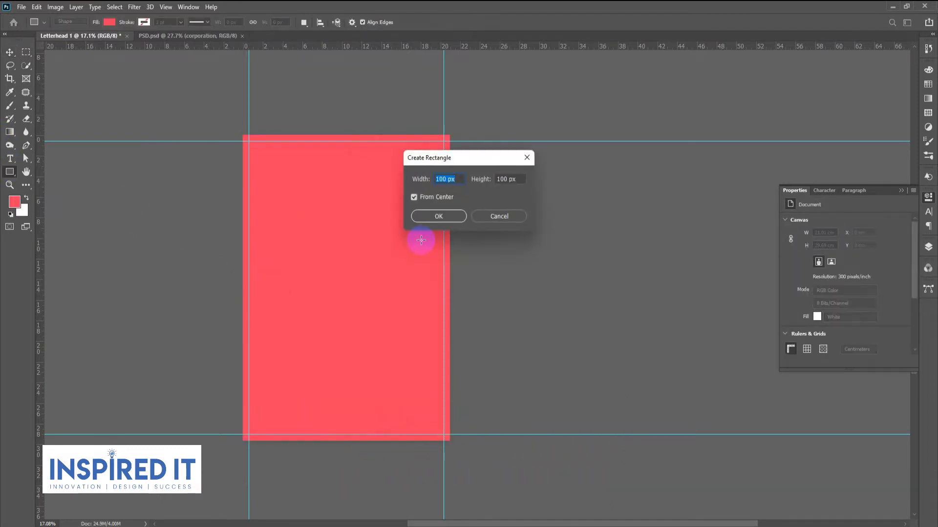
{"action": "left_click", "coordinate": [440, 218]}
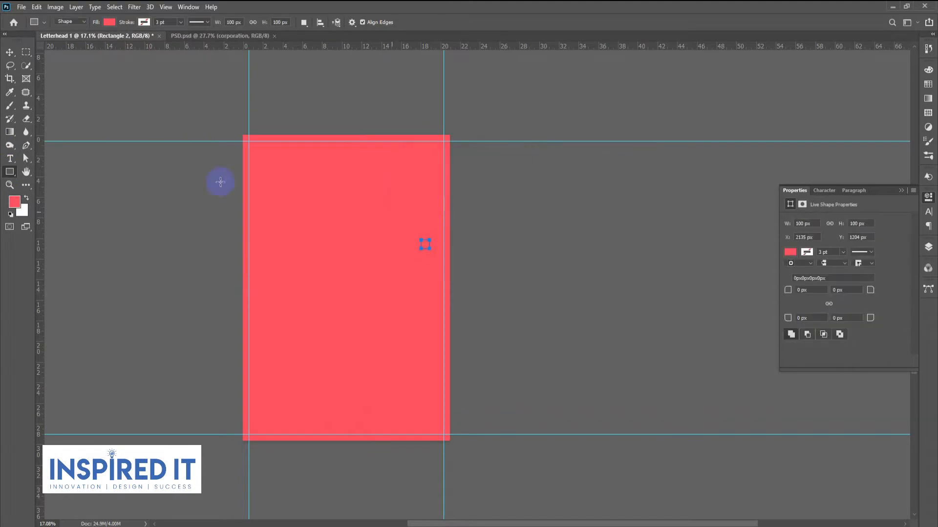
{"action": "left_click", "coordinate": [10, 53]}
{"action": "left_click", "coordinate": [928, 198]}
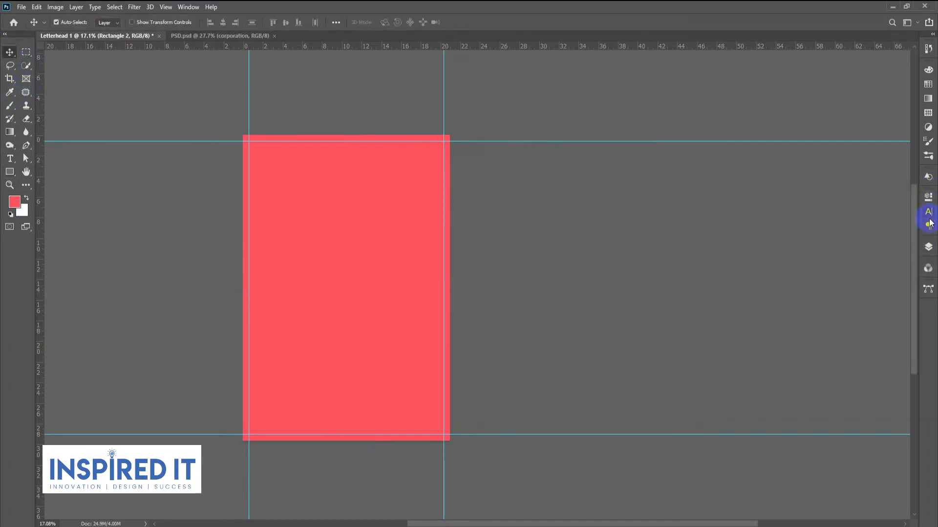
{"action": "left_click", "coordinate": [928, 247]}
{"action": "left_click", "coordinate": [859, 317]}
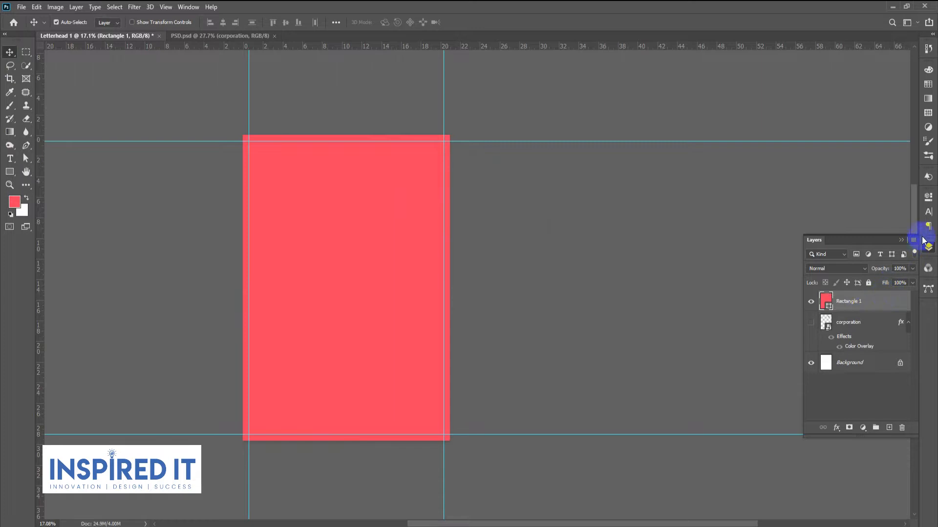
Step: Swap the foreground and background colours, draw a rectangle about 1728 by 2849 px against the lower-right guides, and fill it with white
{"action": "left_click", "coordinate": [927, 247]}
{"action": "left_click", "coordinate": [55, 199]}
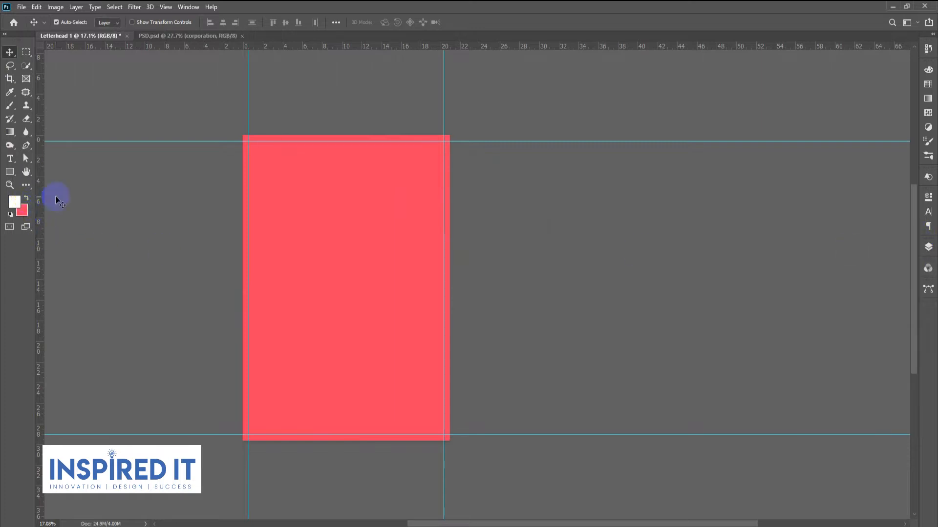
{"action": "left_click", "coordinate": [10, 172]}
{"action": "left_click_drag", "start_coordinate": [299, 185], "coordinate": [443, 435]}
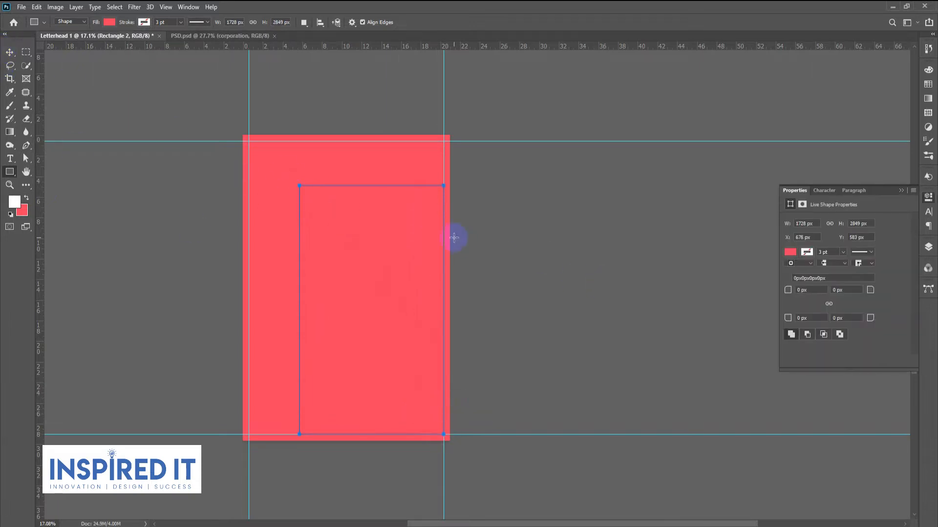
{"action": "left_click", "coordinate": [791, 252]}
{"action": "left_click", "coordinate": [791, 307]}
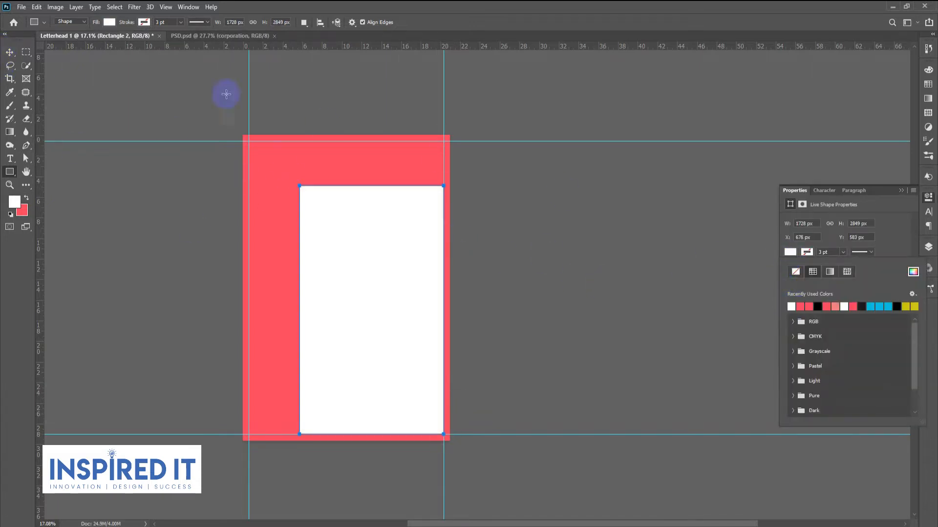
Step: Stretch the white rectangle up to the upper guide and out to both side edges of the page
{"action": "left_click", "coordinate": [9, 52]}
{"action": "key", "text": "ctrl+t"}
{"action": "left_click_drag", "start_coordinate": [371, 186], "coordinate": [371, 141]}
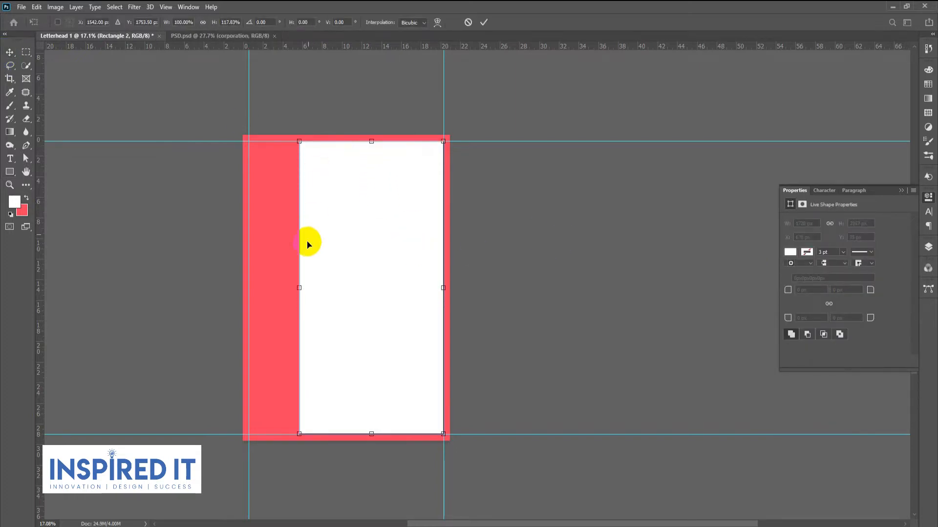
{"action": "left_click_drag", "start_coordinate": [299, 288], "coordinate": [242, 288]}
{"action": "left_click_drag", "start_coordinate": [445, 287], "coordinate": [449, 287]}
{"action": "key", "text": "Return"}
{"action": "left_click", "coordinate": [487, 270]}
{"action": "scroll", "coordinate": [249, 180], "scroll_direction": "up", "scroll_amount": 2}
{"action": "scroll", "coordinate": [337, 187], "scroll_direction": "down", "scroll_amount": 3}
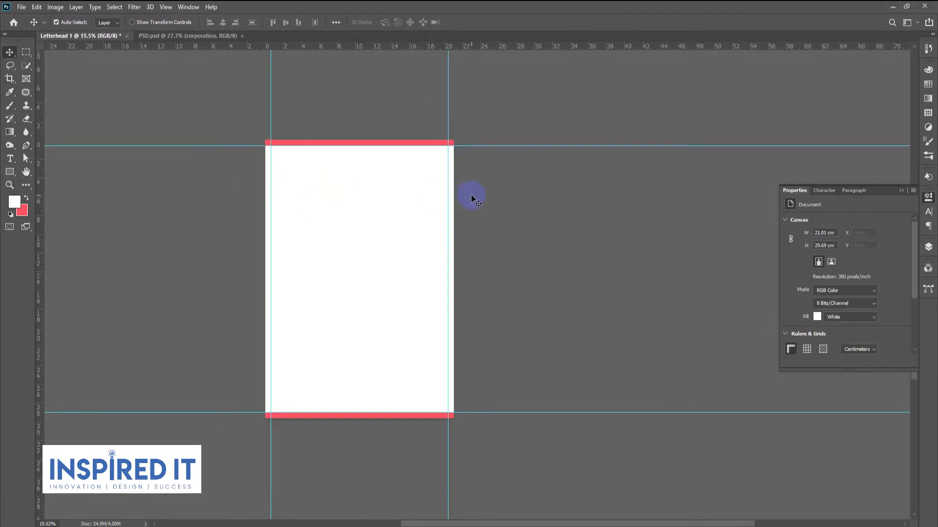
Step: Round the white rectangle's upper-left and lower-right corners to 800 px each
{"action": "left_click", "coordinate": [393, 212]}
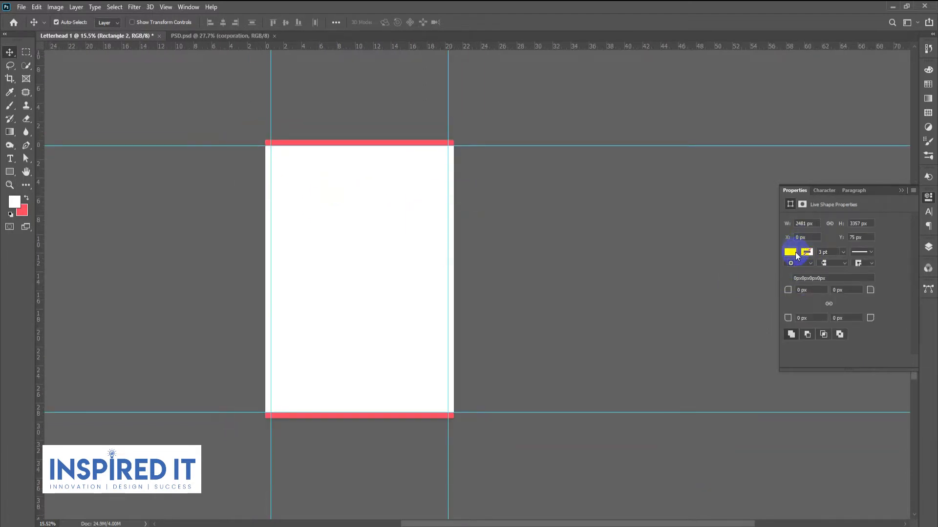
{"action": "left_click", "coordinate": [796, 291]}
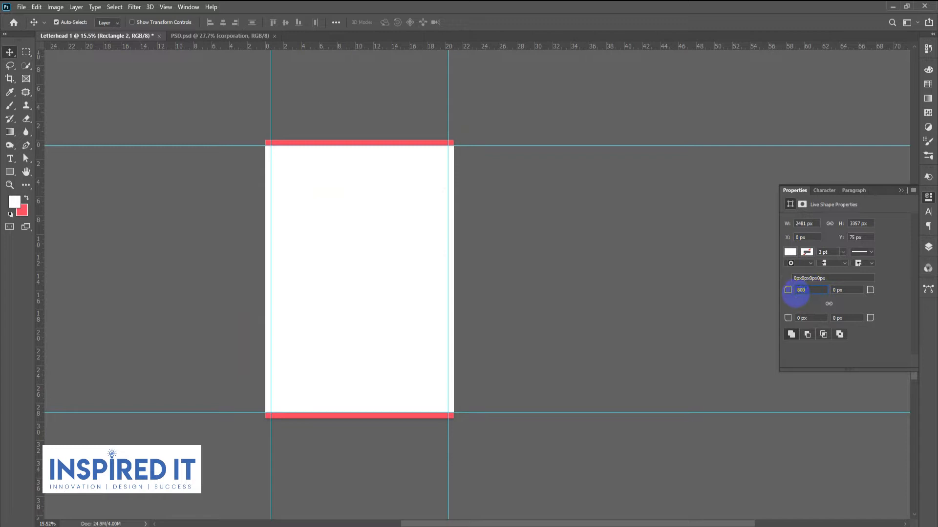
{"action": "type", "text": "800"}
{"action": "left_click", "coordinate": [836, 318]}
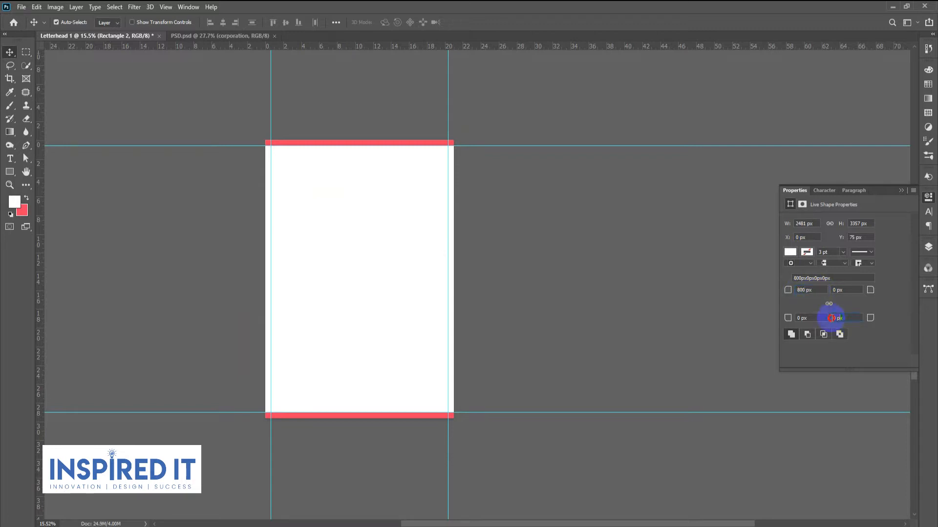
{"action": "left_click_drag", "start_coordinate": [840, 318], "coordinate": [828, 318]}
{"action": "type", "text": "800"}
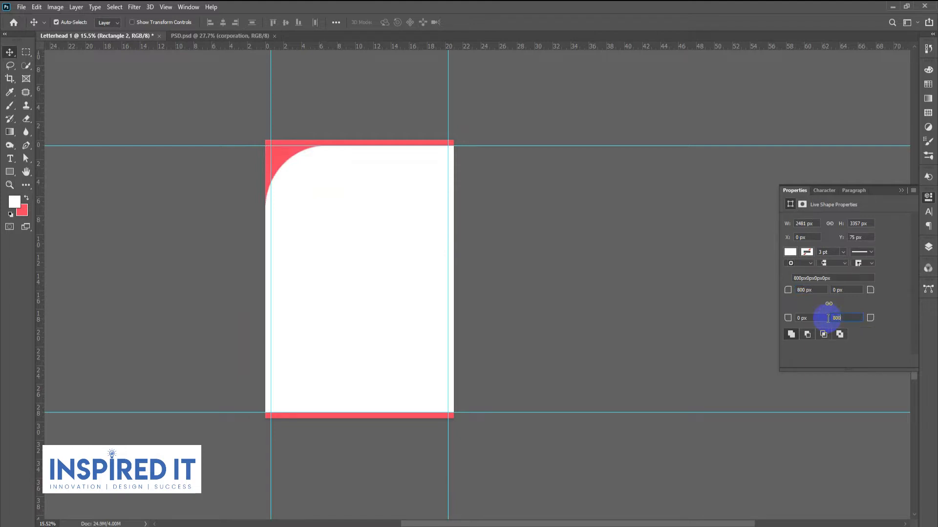
{"action": "key", "text": "Return"}
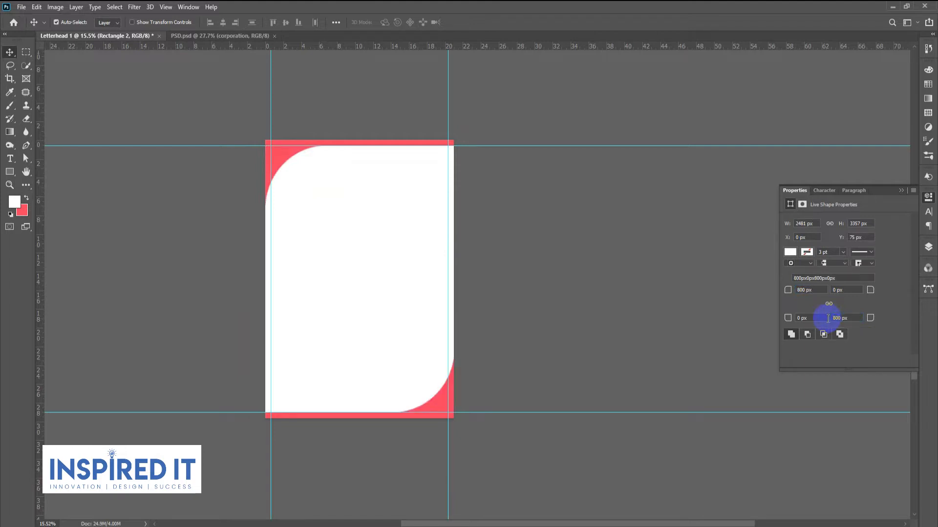
{"action": "left_click", "coordinate": [928, 200]}
{"action": "left_click", "coordinate": [556, 239]}
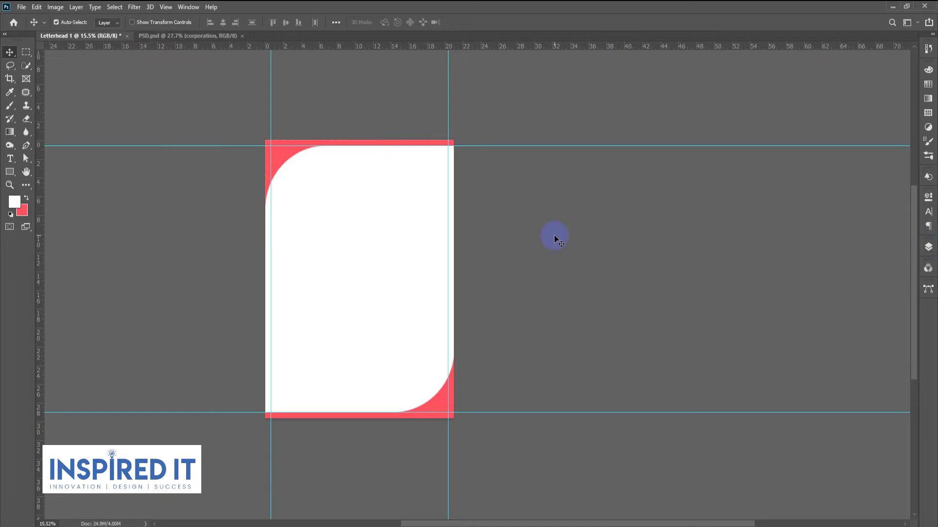
{"action": "scroll", "coordinate": [334, 227], "scroll_direction": "up", "scroll_amount": 3}
{"action": "scroll", "coordinate": [335, 227], "scroll_direction": "down", "scroll_amount": 3}
Step: Duplicate the white rounded rectangle, fill the copy with red and scale it about its centre to about 98%
{"action": "left_click", "coordinate": [421, 252]}
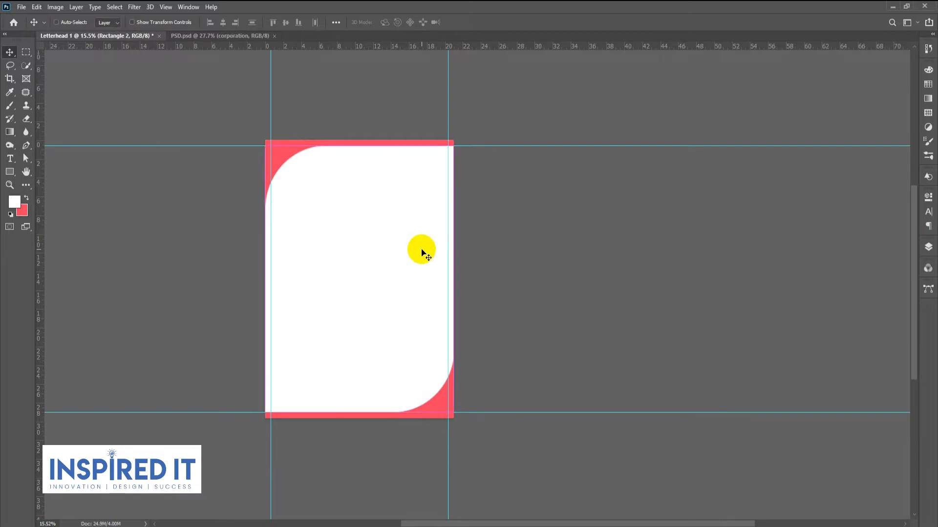
{"action": "key", "text": "ctrl+j"}
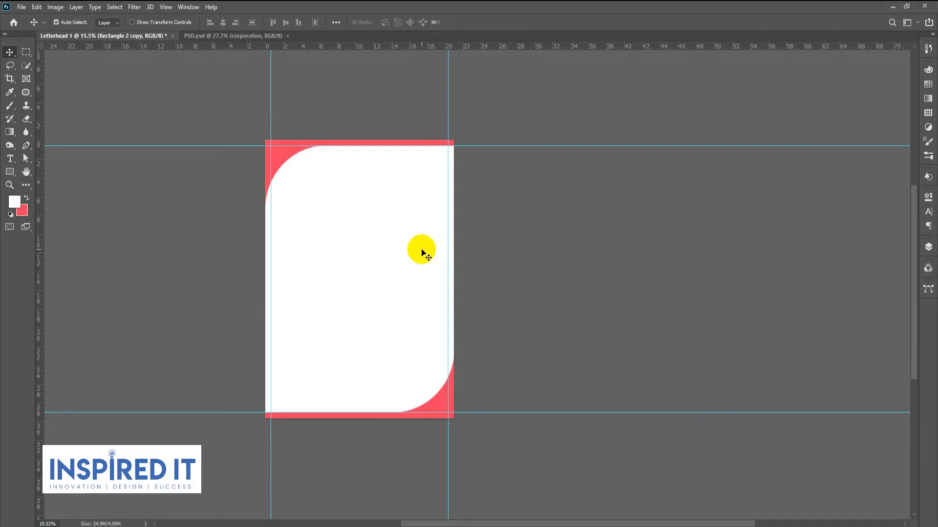
{"action": "key", "text": "ctrl+BackSpace"}
{"action": "key", "text": "ctrl+t"}
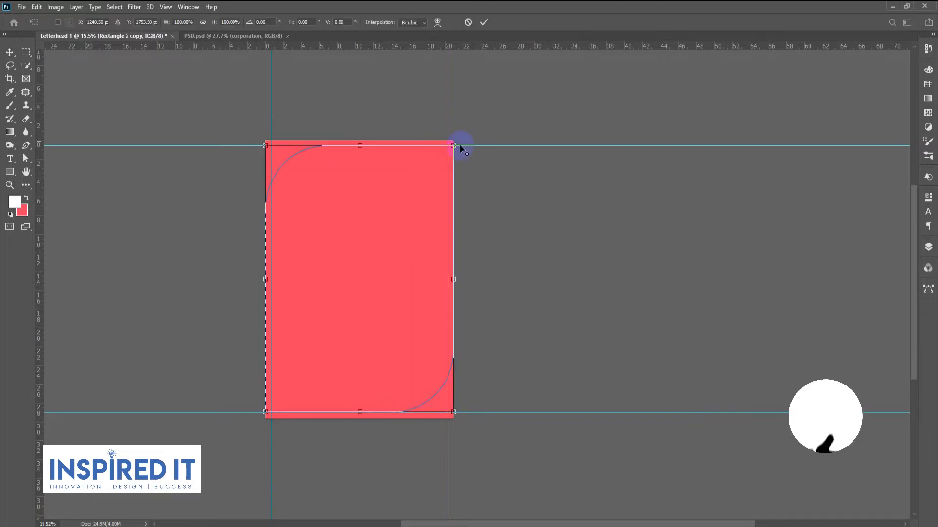
{"action": "left_click_drag", "start_coordinate": [454, 145], "coordinate": [450, 151]}
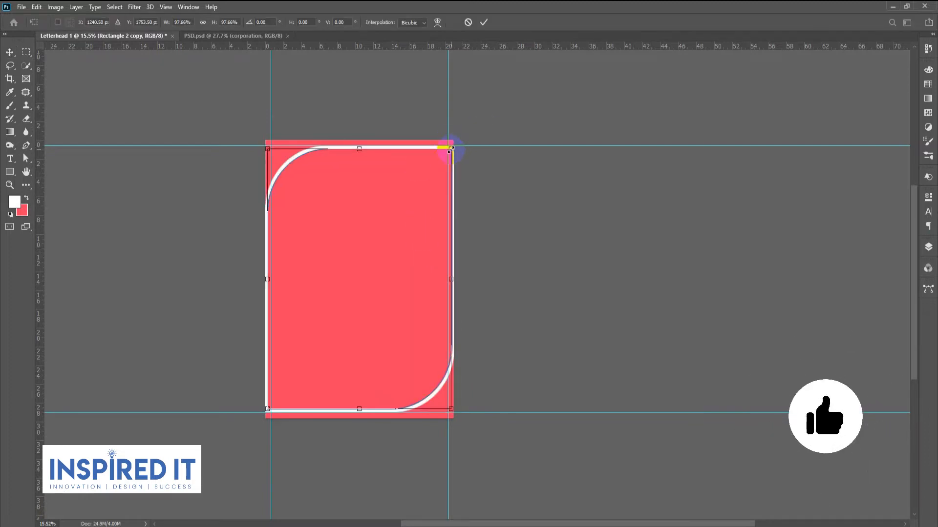
{"action": "key", "text": "Return"}
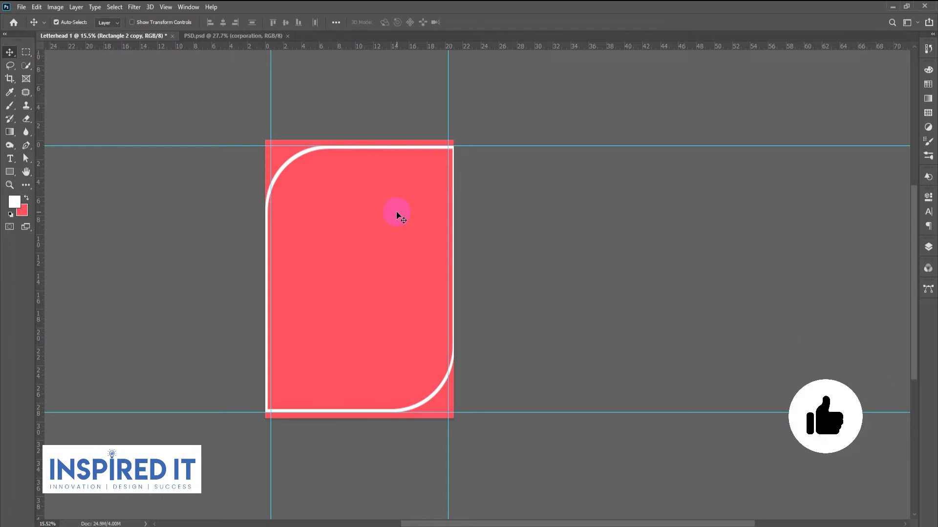
Step: Duplicate the red rounded rectangle, fill the copy with white and scale it down slightly to leave a thin red outline
{"action": "key", "text": "ctrl+j"}
{"action": "key", "text": "alt+BackSpace"}
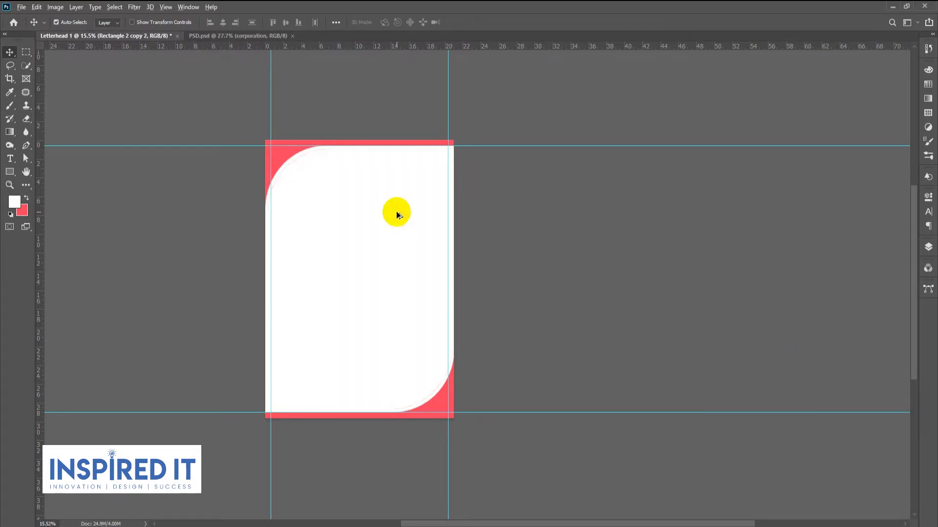
{"action": "key", "text": "ctrl+t"}
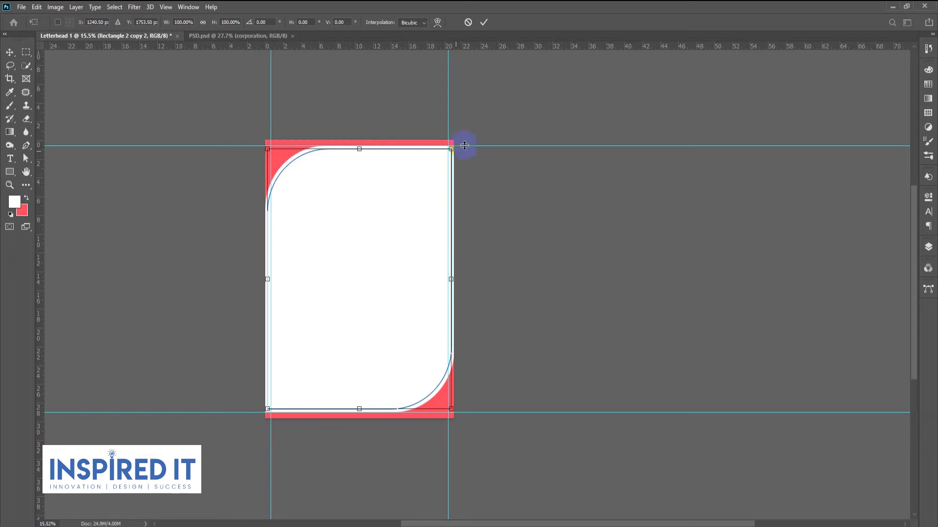
{"action": "scroll", "coordinate": [454, 148], "scroll_direction": "up", "scroll_amount": 2}
{"action": "left_click_drag", "start_coordinate": [457, 144], "coordinate": [453, 147]}
{"action": "key", "text": "Return"}
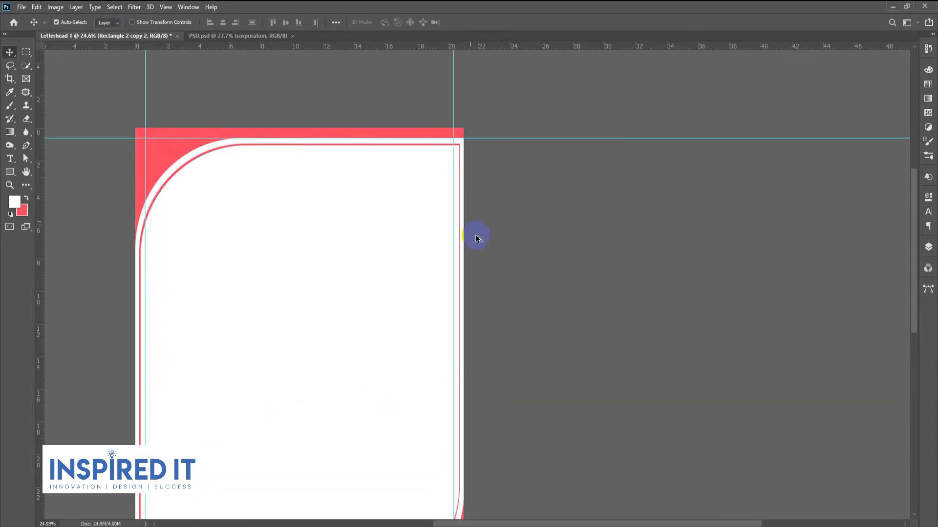
{"action": "scroll", "coordinate": [477, 235], "scroll_direction": "down", "scroll_amount": 1}
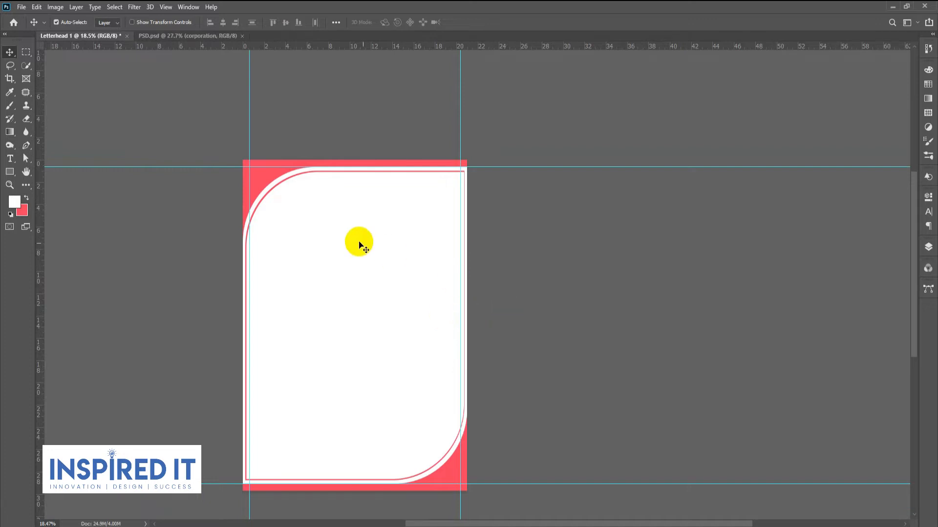
Step: Enlarge the red rounded rectangle slightly about its centre to thicken the red outline
{"action": "scroll", "coordinate": [271, 184], "scroll_direction": "up", "scroll_amount": 4}
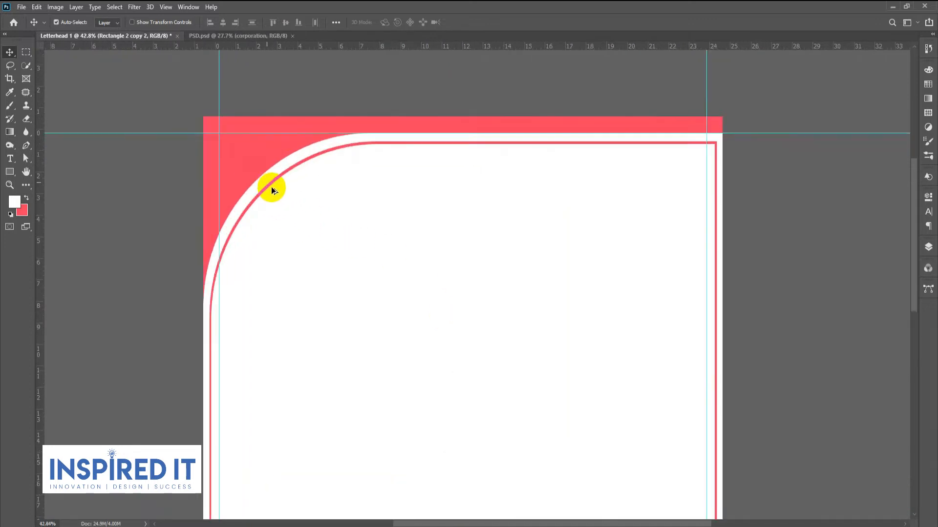
{"action": "left_click", "coordinate": [274, 181]}
{"action": "key", "text": "ctrl+t"}
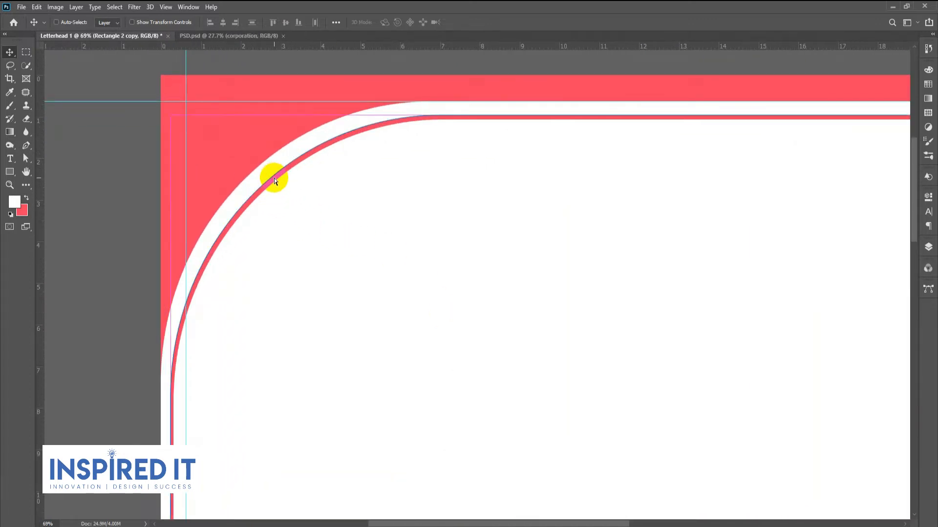
{"action": "scroll", "coordinate": [274, 181], "scroll_direction": "down", "scroll_amount": 3}
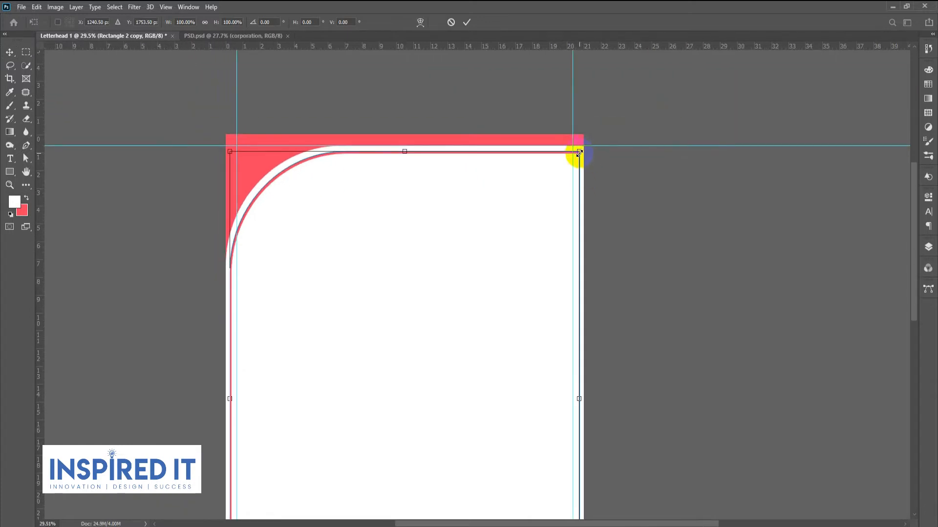
{"action": "scroll", "coordinate": [578, 152], "scroll_direction": "up", "scroll_amount": 3}
{"action": "left_click_drag", "start_coordinate": [579, 151], "coordinate": [583, 146]}
{"action": "key", "text": "Return"}
{"action": "scroll", "coordinate": [586, 171], "scroll_direction": "down", "scroll_amount": 1}
{"action": "left_click", "coordinate": [611, 184]}
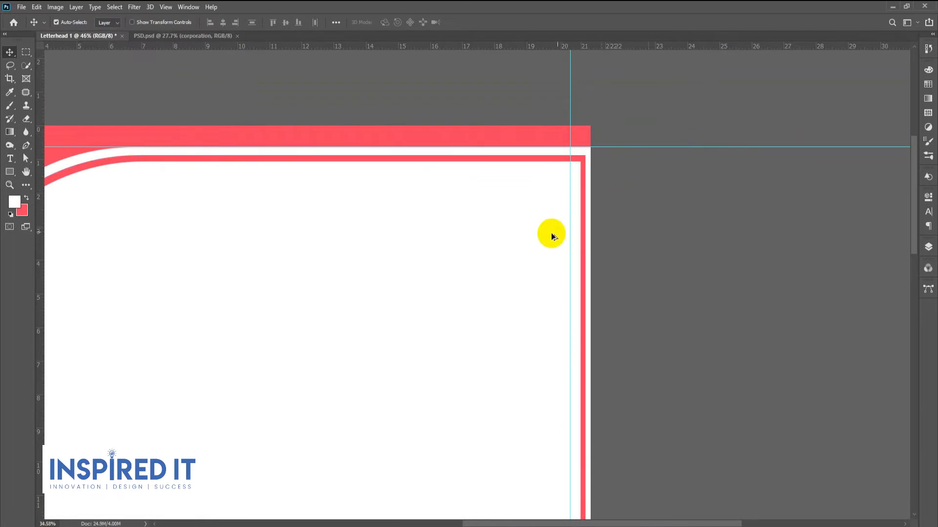
Step: Enlarge the innermost white rounded rectangle slightly about its centre to thin the red outline
{"action": "scroll", "coordinate": [550, 233], "scroll_direction": "down", "scroll_amount": 3}
{"action": "left_click_drag", "start_coordinate": [603, 293], "coordinate": [590, 239]}
{"action": "scroll", "coordinate": [448, 311], "scroll_direction": "up", "scroll_amount": 2}
{"action": "left_click", "coordinate": [448, 313]}
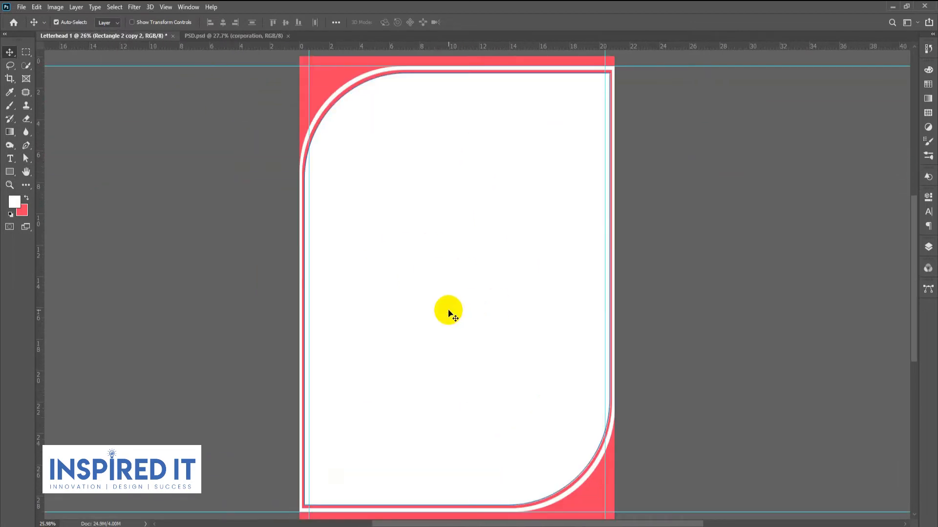
{"action": "left_click", "coordinate": [705, 266]}
{"action": "left_click", "coordinate": [528, 277]}
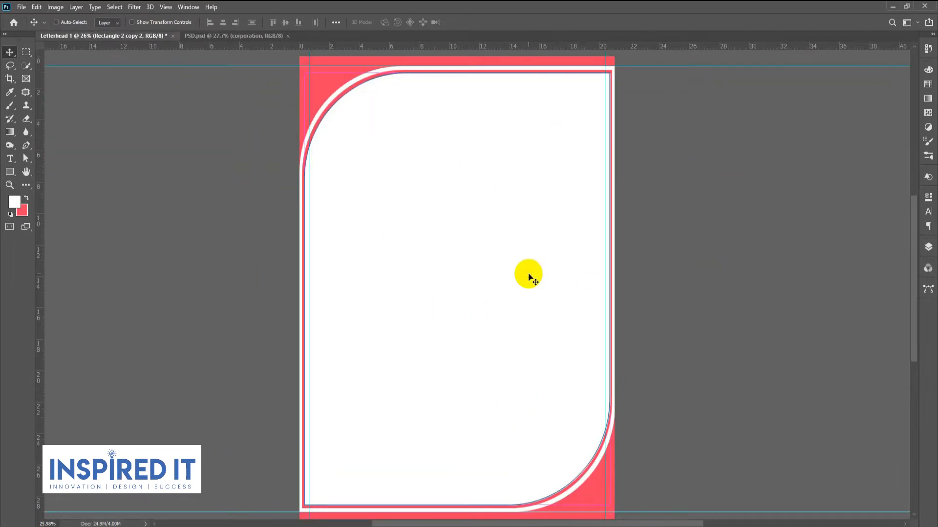
{"action": "left_click", "coordinate": [471, 207]}
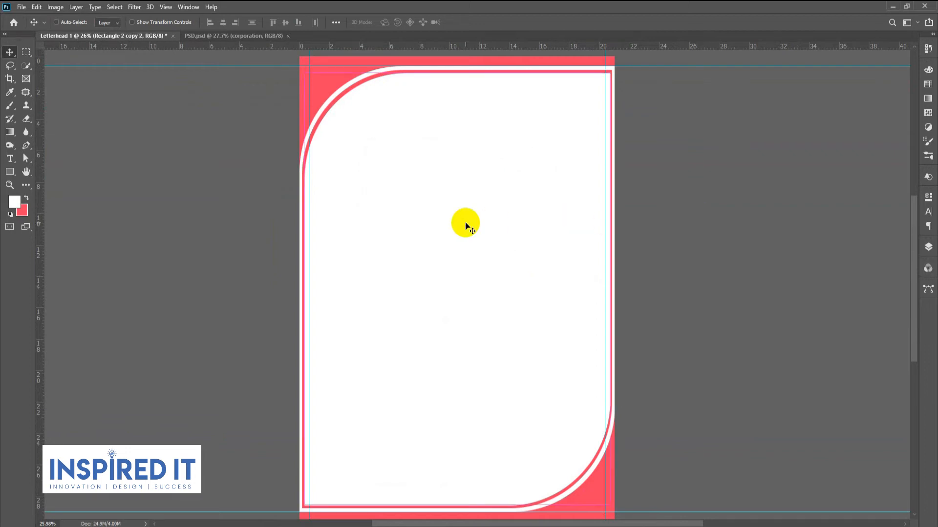
{"action": "key", "text": "ctrl+t"}
{"action": "scroll", "coordinate": [608, 108], "scroll_direction": "up", "scroll_amount": 2}
{"action": "left_click_drag", "start_coordinate": [519, 158], "coordinate": [495, 245]}
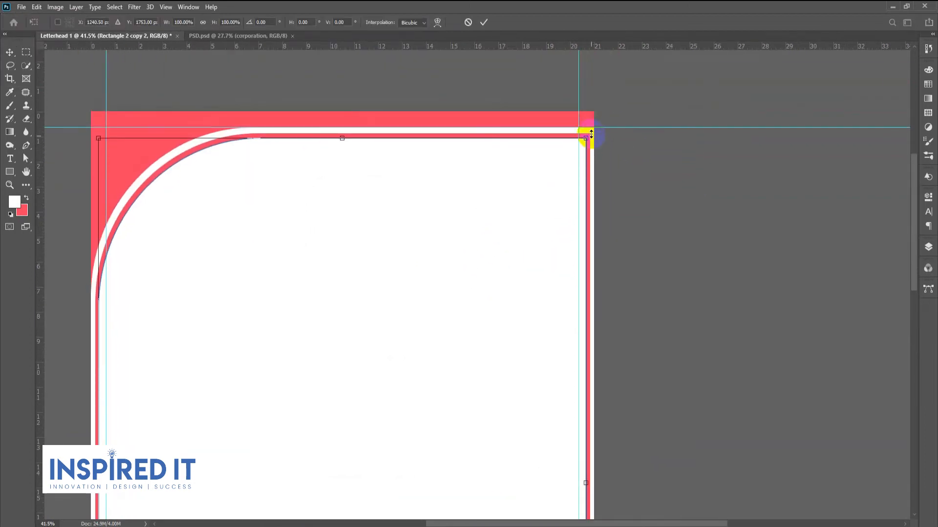
{"action": "scroll", "coordinate": [591, 134], "scroll_direction": "up", "scroll_amount": 4}
{"action": "left_click_drag", "start_coordinate": [575, 152], "coordinate": [577, 150]}
{"action": "key", "text": "Return"}
{"action": "scroll", "coordinate": [576, 151], "scroll_direction": "down", "scroll_amount": 5}
{"action": "scroll", "coordinate": [558, 219], "scroll_direction": "down", "scroll_amount": 4}
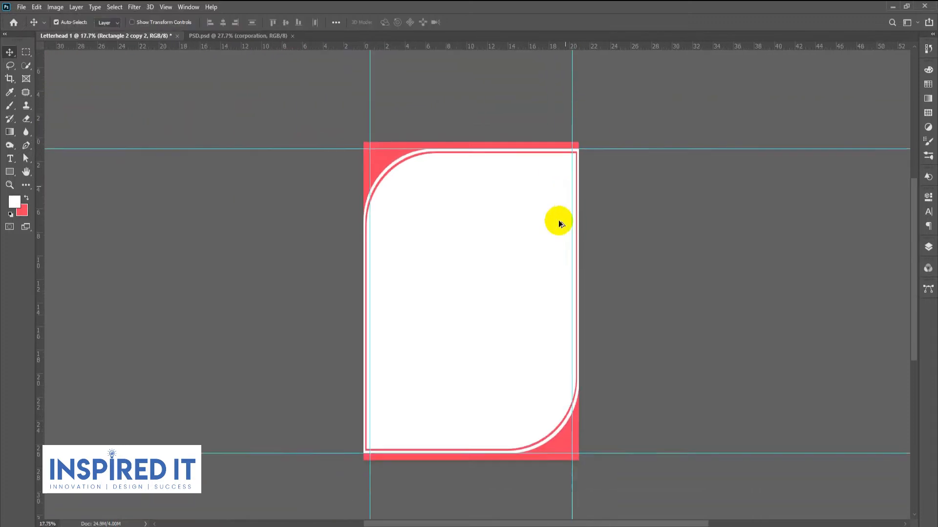
Step: Hide the guides to preview the letterhead background, and show them again
{"action": "key", "text": "ctrl+semicolon"}
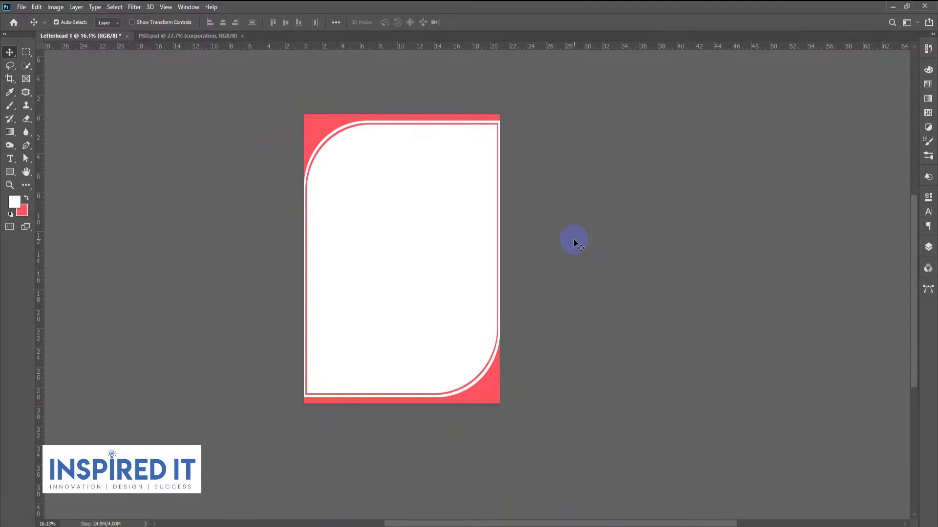
{"action": "key", "text": "ctrl+semicolon"}
{"action": "scroll", "coordinate": [537, 251], "scroll_direction": "up", "scroll_amount": 2}
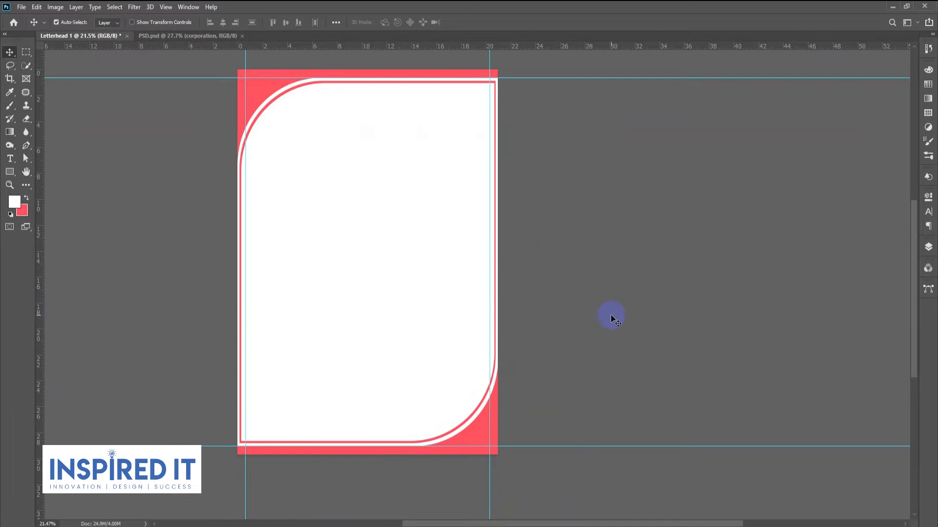
Step: Group the three Rectangle 2 shape layers and align the group's centre with the red Rectangle 1 background
{"action": "left_click", "coordinate": [927, 249]}
{"action": "left_click", "coordinate": [858, 308]}
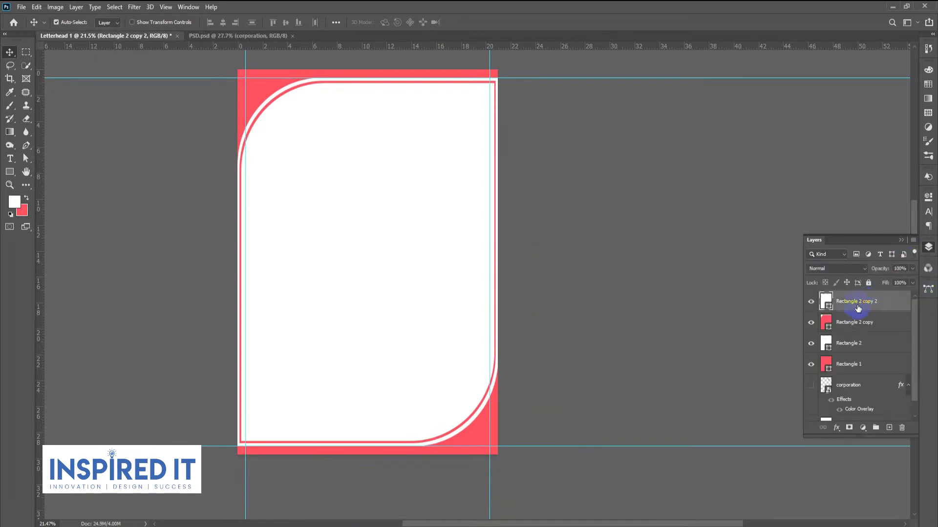
{"action": "left_click", "coordinate": [850, 325], "text": "ctrl"}
{"action": "left_click", "coordinate": [811, 343]}
{"action": "left_click", "coordinate": [811, 343]}
{"action": "left_click", "coordinate": [848, 344], "text": "ctrl"}
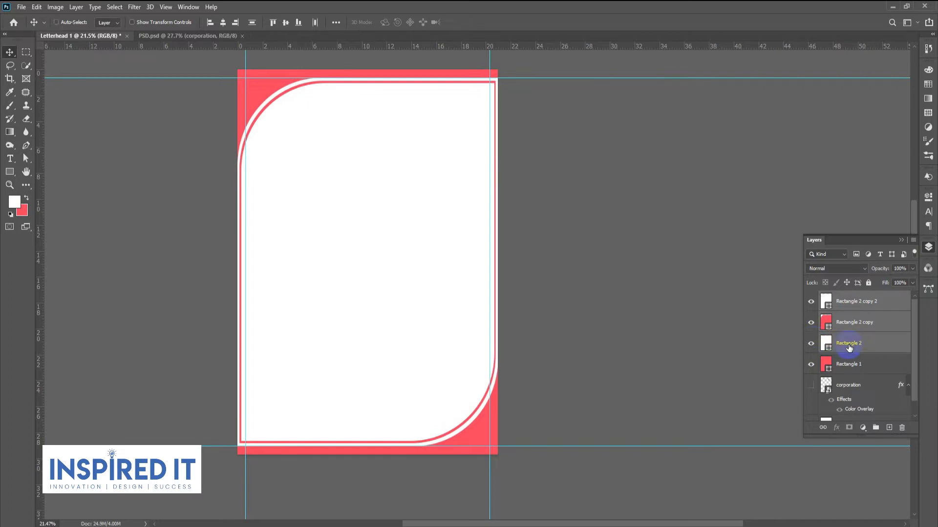
{"action": "key", "text": "ctrl+g"}
{"action": "left_click", "coordinate": [223, 22]}
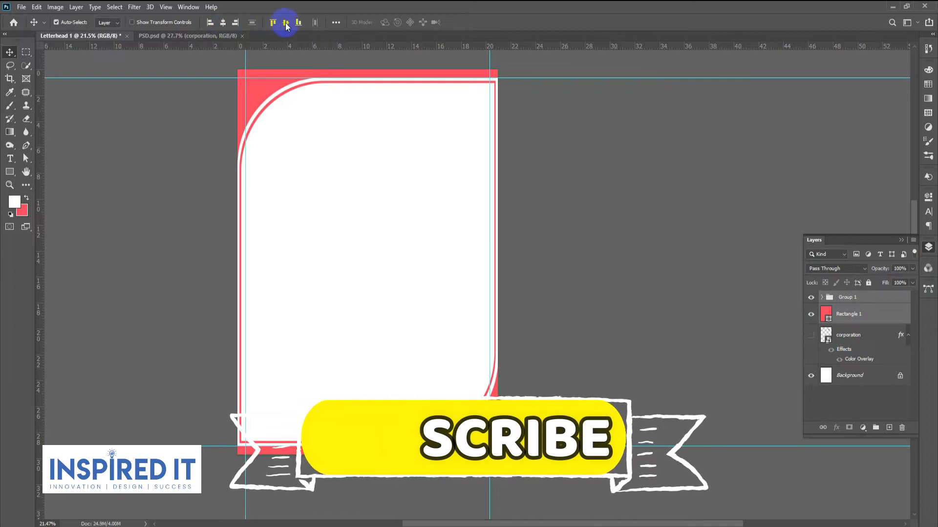
{"action": "left_click", "coordinate": [587, 229]}
Step: Ungroup the three shapes and group all four rectangle layers under the name Shapes
{"action": "left_click", "coordinate": [859, 304]}
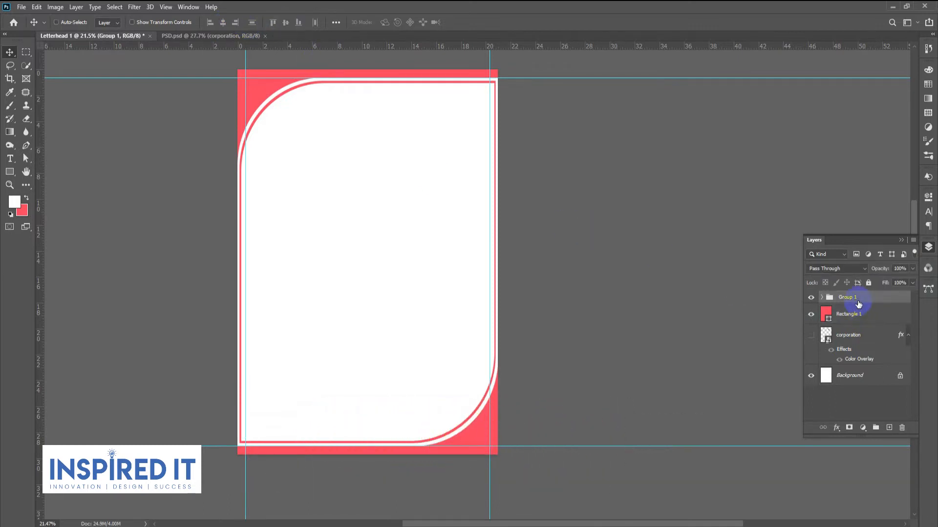
{"action": "key", "text": "ctrl+shift+g"}
{"action": "left_click", "coordinate": [760, 309]}
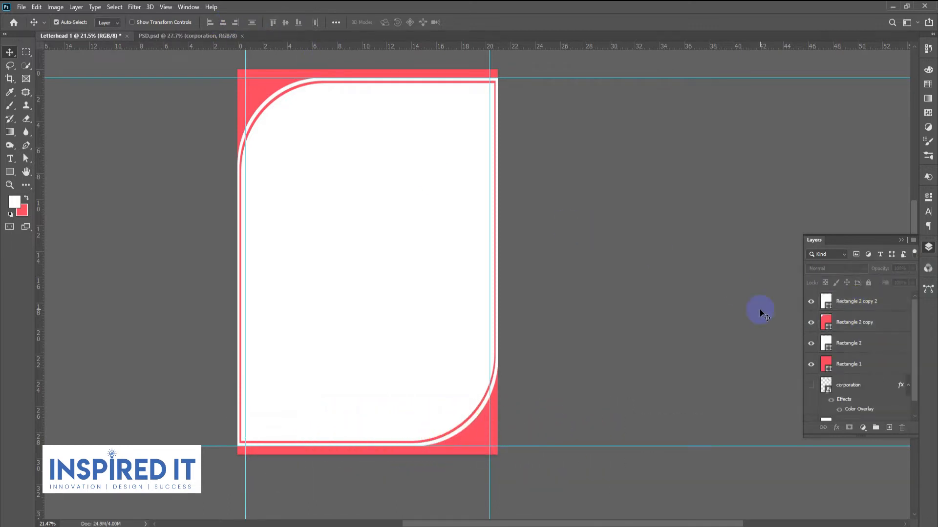
{"action": "left_click", "coordinate": [867, 365]}
{"action": "left_click", "coordinate": [854, 308], "text": "shift"}
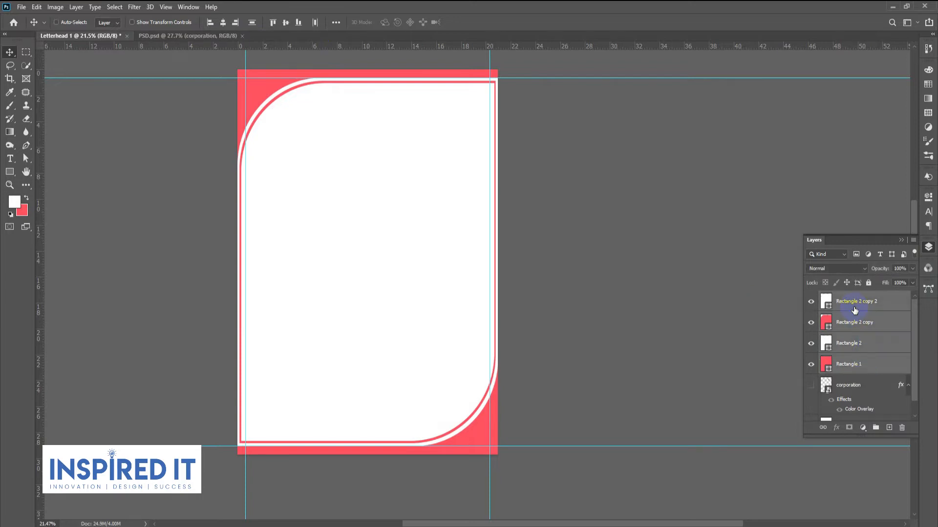
{"action": "key", "text": "ctrl+g"}
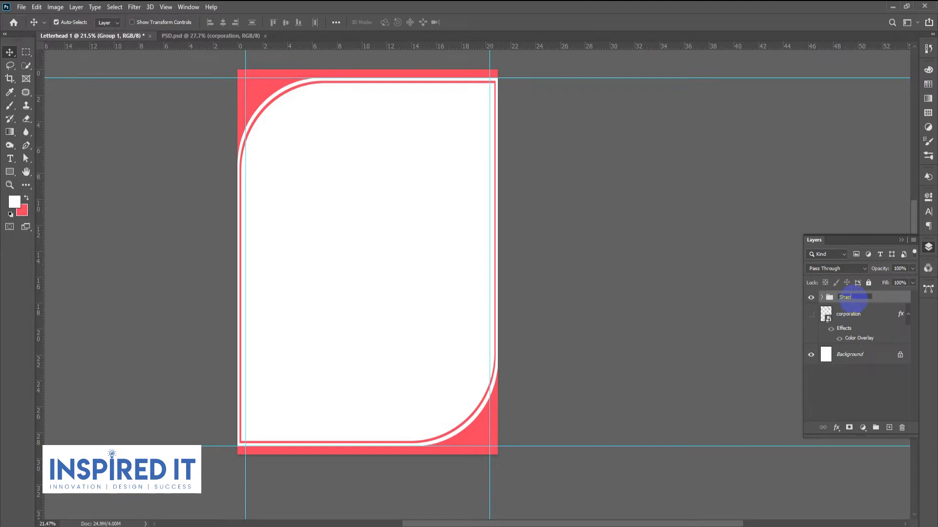
{"action": "left_click", "coordinate": [578, 291]}
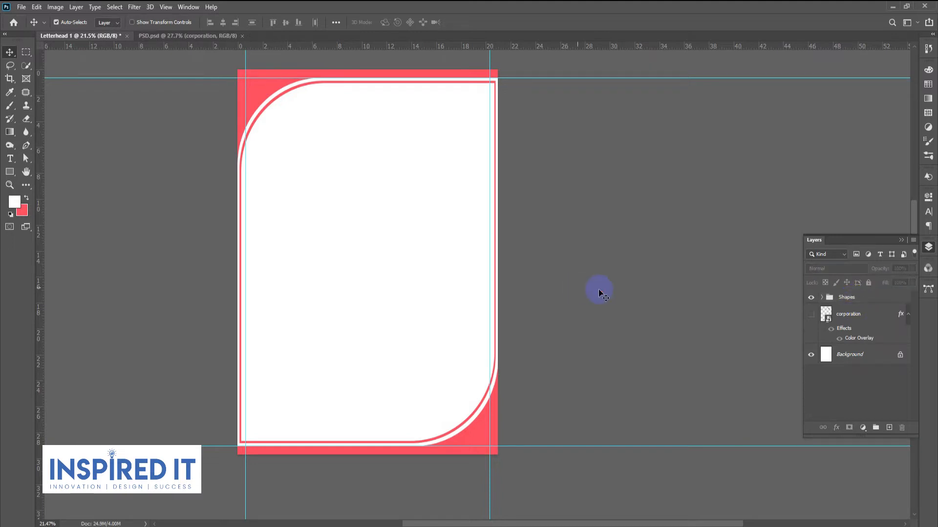
Step: Move the corporation logo layer above the Shapes group, make it visible and select the logo on the page
{"action": "left_click_drag", "start_coordinate": [833, 318], "coordinate": [835, 292]}
{"action": "left_click", "coordinate": [580, 203]}
{"action": "scroll", "coordinate": [535, 150], "scroll_direction": "up", "scroll_amount": 4}
{"action": "left_click_drag", "start_coordinate": [535, 150], "coordinate": [552, 200]}
{"action": "scroll", "coordinate": [434, 163], "scroll_direction": "up", "scroll_amount": 4}
{"action": "left_click", "coordinate": [400, 188]}
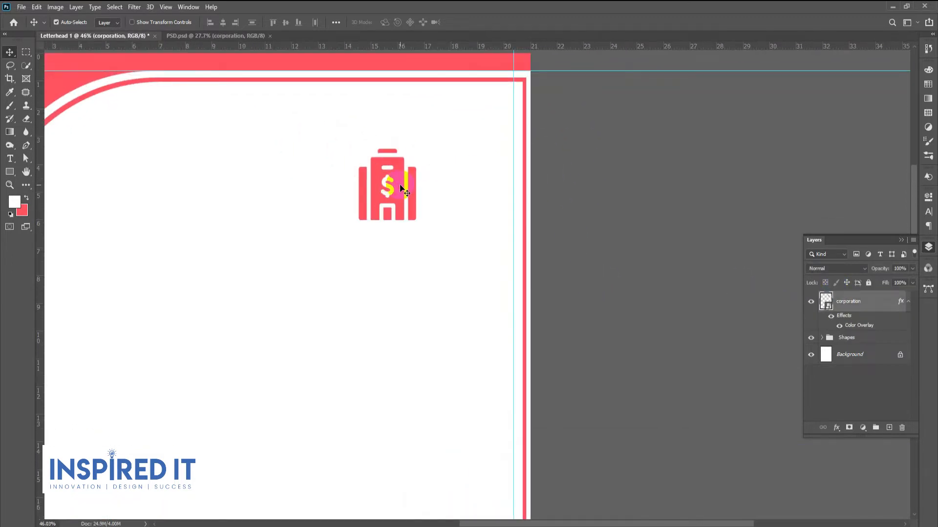
Step: Scale the corporation logo down slightly and place it in the page's upper-right corner, inside the margin guides
{"action": "key", "text": "ctrl+t"}
{"action": "left_click_drag", "start_coordinate": [420, 147], "coordinate": [486, 131]}
{"action": "key", "text": "Return"}
{"action": "scroll", "coordinate": [555, 199], "scroll_direction": "down", "scroll_amount": 3}
{"action": "scroll", "coordinate": [427, 174], "scroll_direction": "up", "scroll_amount": 2}
{"action": "scroll", "coordinate": [527, 254], "scroll_direction": "down", "scroll_amount": 3}
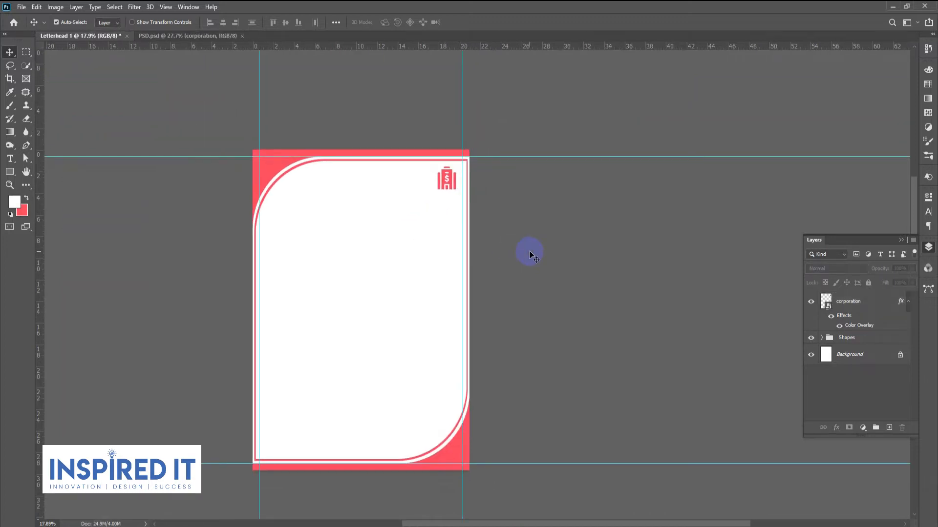
{"action": "scroll", "coordinate": [415, 153], "scroll_direction": "up", "scroll_amount": 3}
{"action": "left_click_drag", "start_coordinate": [476, 194], "coordinate": [476, 195]}
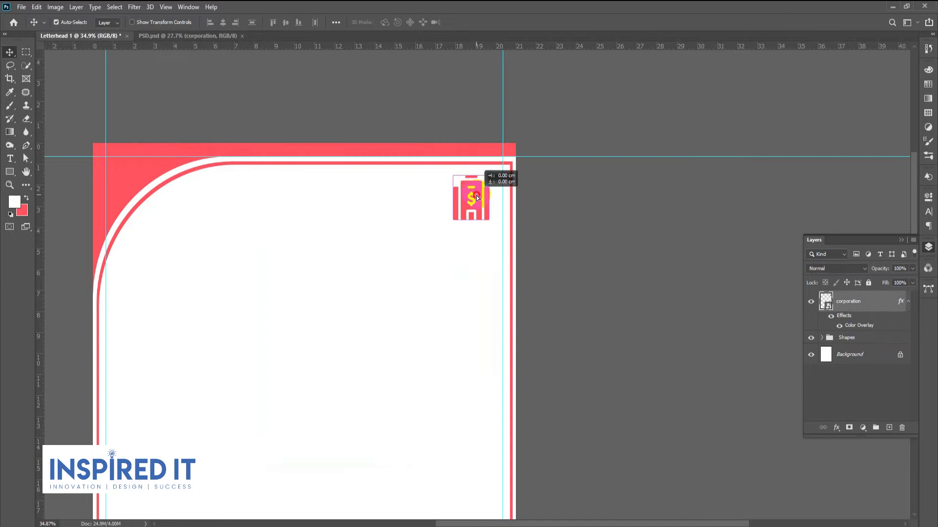
{"action": "scroll", "coordinate": [566, 214], "scroll_direction": "down", "scroll_amount": 3}
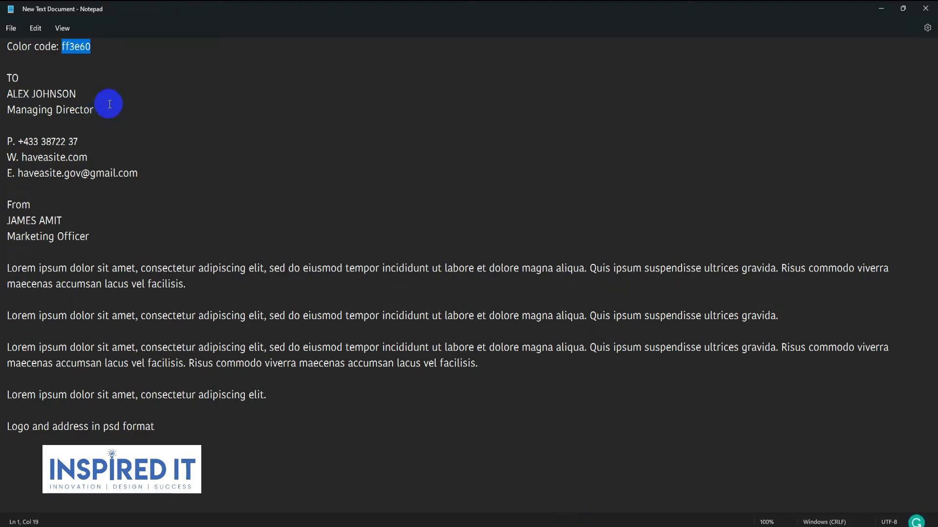
Step: Copy the three-line recipient block starting with TO from Notepad, paste it into a new Photoshop text layer and colour it black
{"action": "left_click_drag", "start_coordinate": [94, 112], "coordinate": [6, 78]}
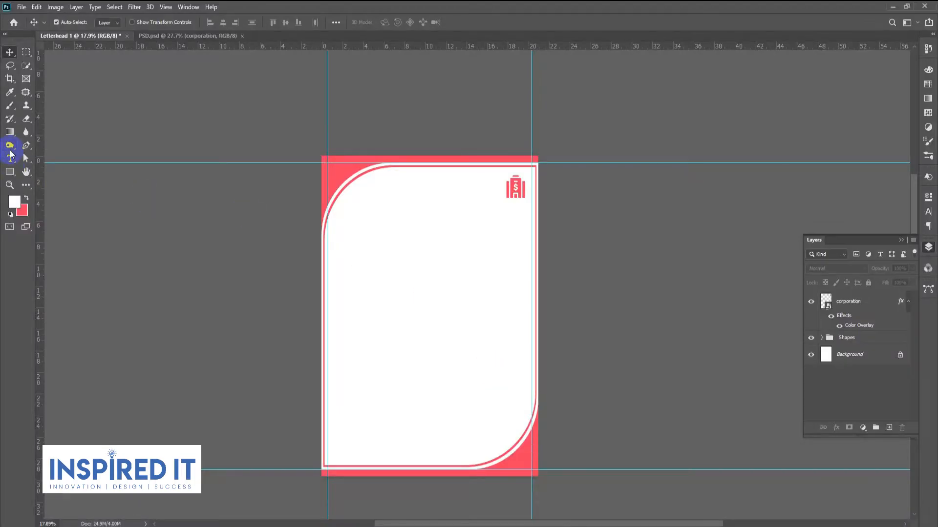
{"action": "left_click", "coordinate": [9, 157]}
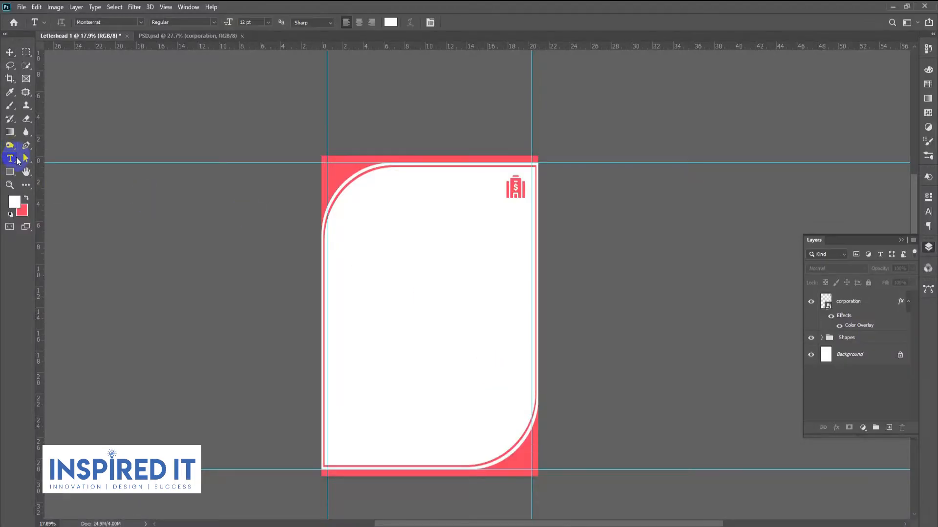
{"action": "scroll", "coordinate": [414, 318], "scroll_direction": "up", "scroll_amount": 1}
{"action": "left_click", "coordinate": [415, 319]}
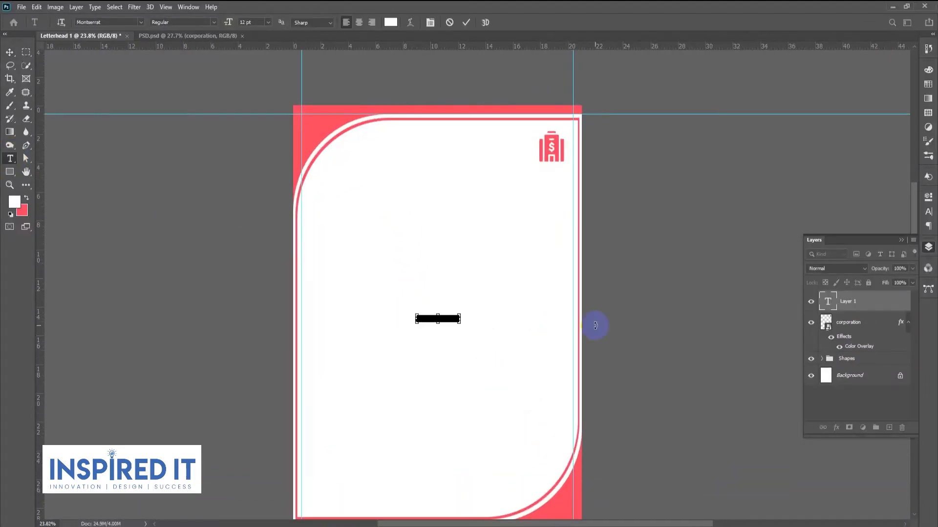
{"action": "key", "text": "ctrl+v"}
{"action": "left_click", "coordinate": [10, 215]}
{"action": "left_click_drag", "start_coordinate": [478, 336], "coordinate": [354, 291]}
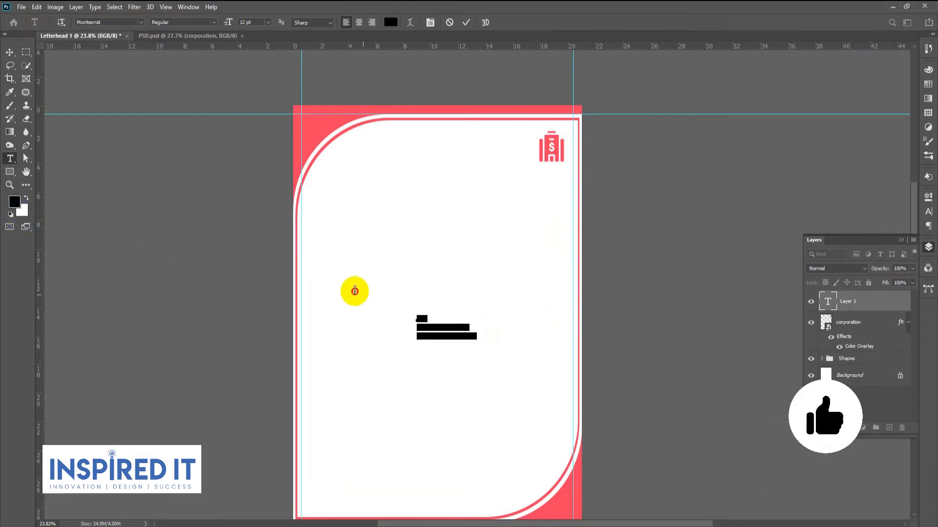
Step: Move the recipient text block towards the left margin and place a duplicate of it directly above
{"action": "left_click", "coordinate": [9, 52]}
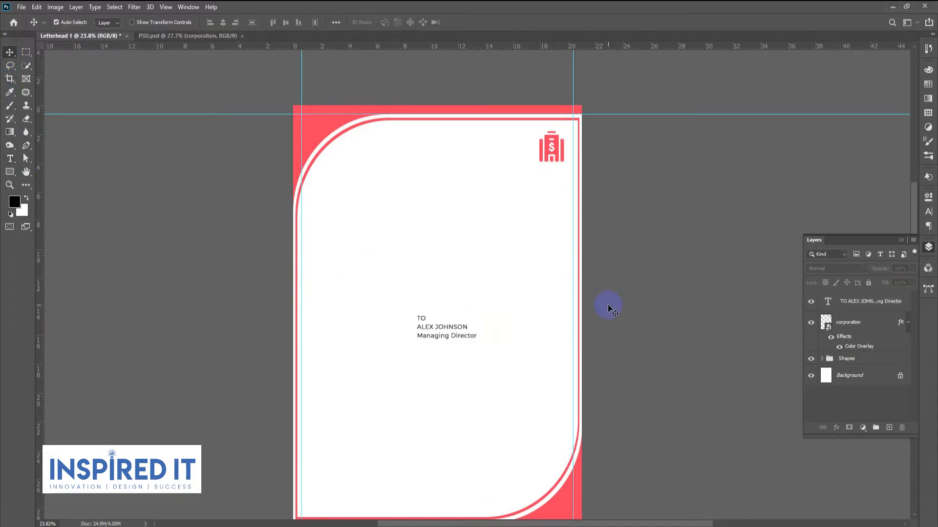
{"action": "left_click_drag", "start_coordinate": [431, 330], "coordinate": [333, 270]}
{"action": "scroll", "coordinate": [332, 196], "scroll_direction": "up", "scroll_amount": 3}
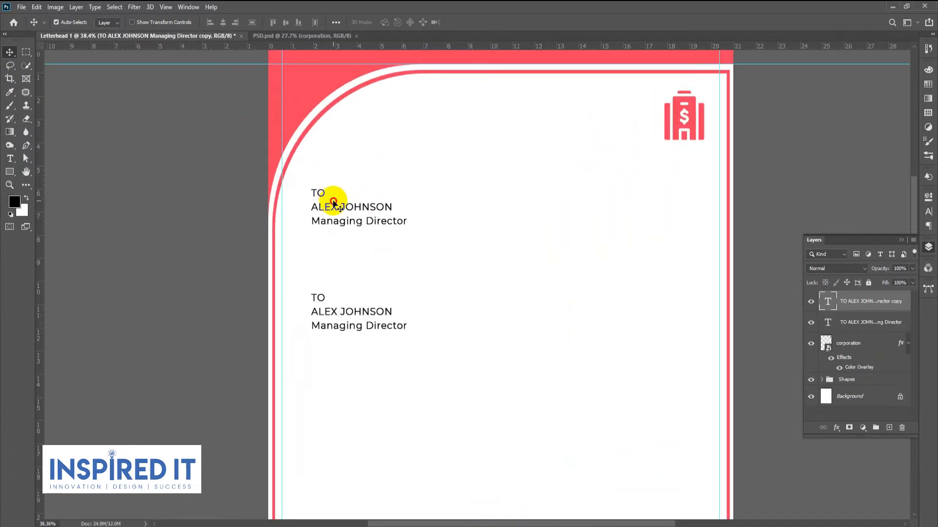
Step: Reduce the upper copy of the recipient block to the single line TO
{"action": "double_click", "coordinate": [333, 202]}
{"action": "left_click_drag", "start_coordinate": [412, 225], "coordinate": [321, 182]}
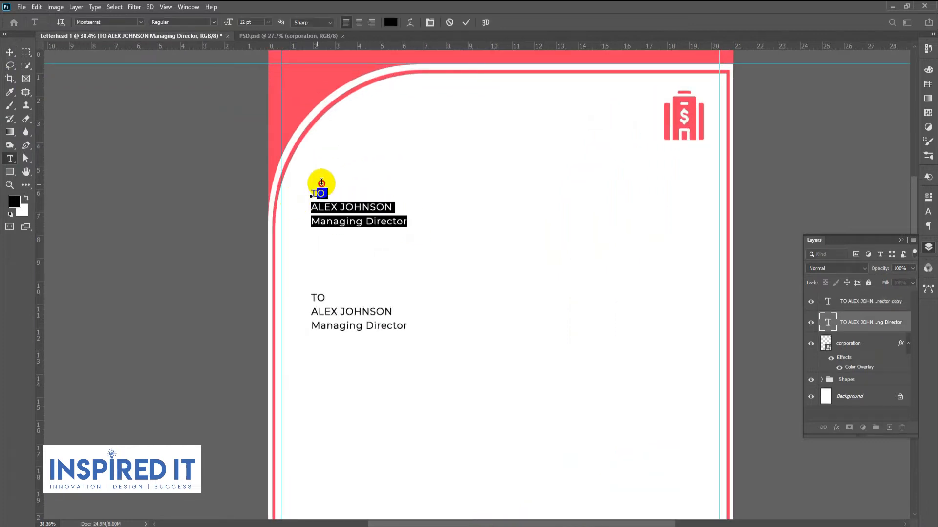
{"action": "key", "text": "BackSpace"}
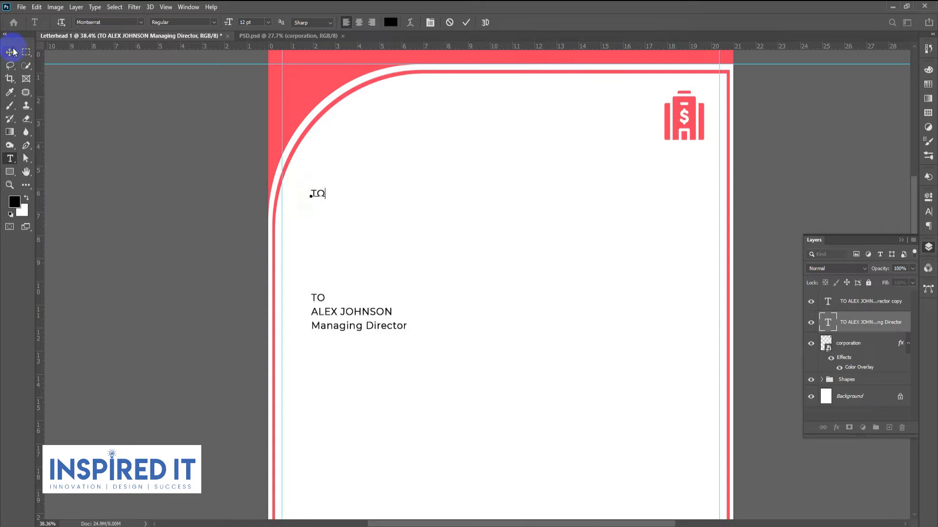
{"action": "left_click", "coordinate": [11, 52]}
Step: Duplicate the TO line just below itself and replace the copy's text with the recipient's name from the lower block
{"action": "double_click", "coordinate": [332, 312]}
{"action": "left_click_drag", "start_coordinate": [309, 314], "coordinate": [396, 311]}
{"action": "key", "text": "ctrl+c"}
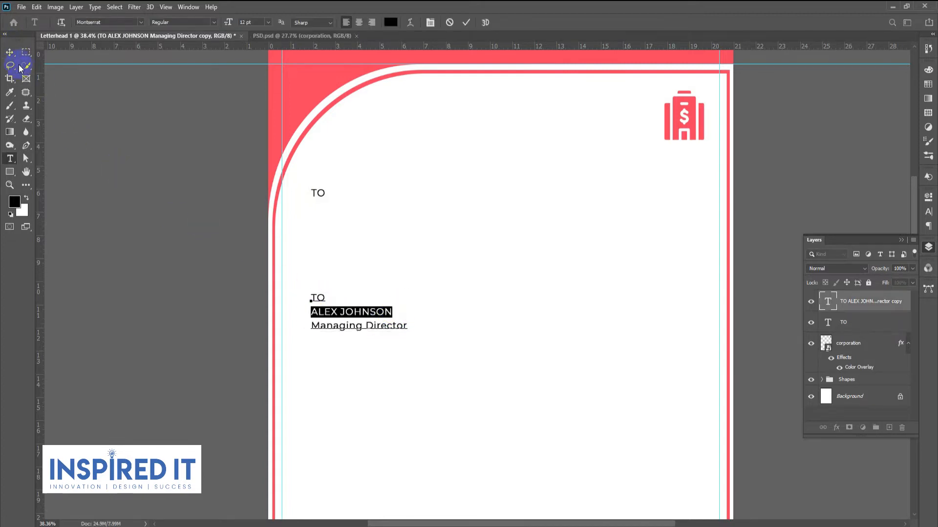
{"action": "left_click", "coordinate": [11, 52]}
{"action": "scroll", "coordinate": [320, 190], "scroll_direction": "up", "scroll_amount": 3}
{"action": "left_click_drag", "start_coordinate": [320, 187], "coordinate": [325, 209]}
{"action": "double_click", "coordinate": [325, 209]}
{"action": "key", "text": "ctrl+v"}
{"action": "left_click", "coordinate": [10, 52]}
{"action": "scroll", "coordinate": [113, 210], "scroll_direction": "down", "scroll_amount": 3}
{"action": "left_click", "coordinate": [113, 210]}
Step: Duplicate the recipient's name line just below itself and replace the copy's text with Managing Director from the lower block
{"action": "double_click", "coordinate": [249, 332]}
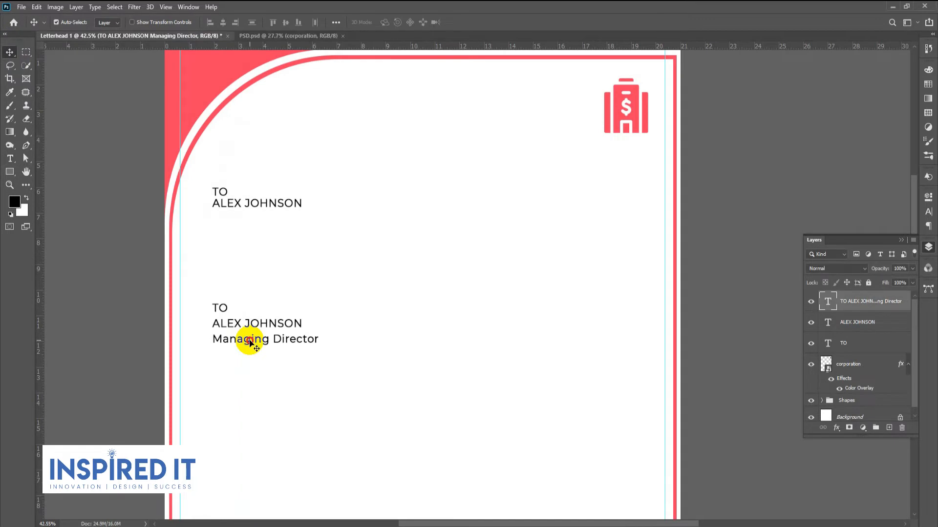
{"action": "left_click_drag", "start_coordinate": [212, 340], "coordinate": [334, 341]}
{"action": "key", "text": "ctrl+c"}
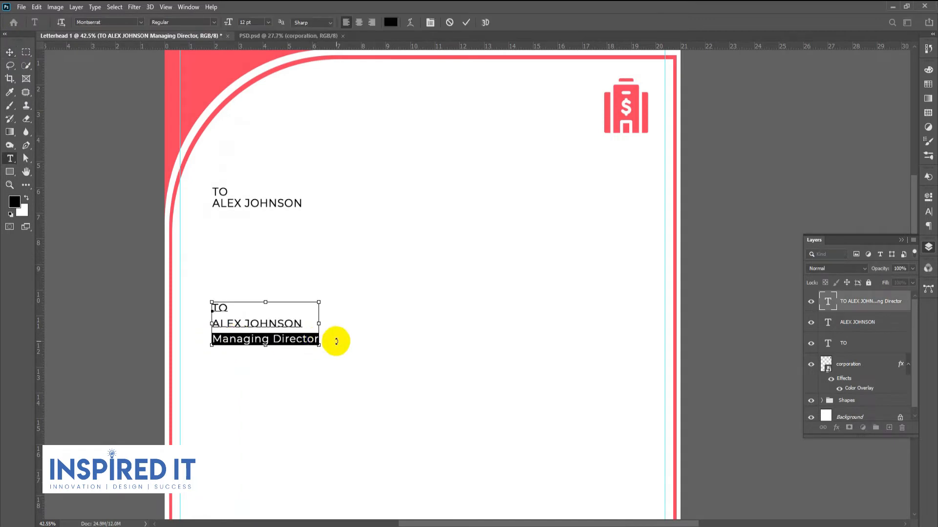
{"action": "left_click", "coordinate": [10, 52]}
{"action": "scroll", "coordinate": [199, 188], "scroll_direction": "up", "scroll_amount": 4}
{"action": "mouse_move", "coordinate": [279, 247]}
{"action": "left_mouse_down"}
{"action": "mouse_move", "coordinate": [276, 237]}
{"action": "mouse_move", "coordinate": [275, 259]}
{"action": "left_mouse_up"}
{"action": "double_click", "coordinate": [275, 259]}
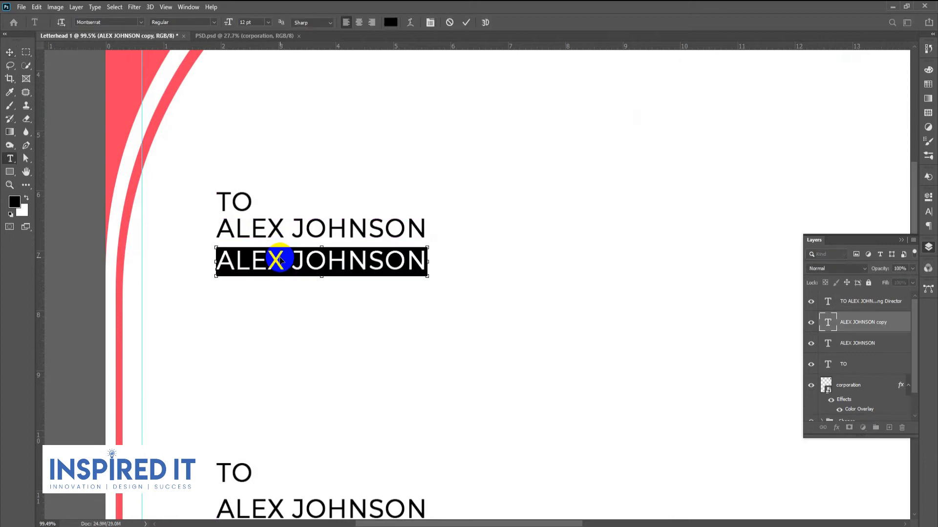
{"action": "key", "text": "ctrl+v"}
{"action": "left_click", "coordinate": [10, 52]}
{"action": "scroll", "coordinate": [329, 197], "scroll_direction": "down", "scroll_amount": 3}
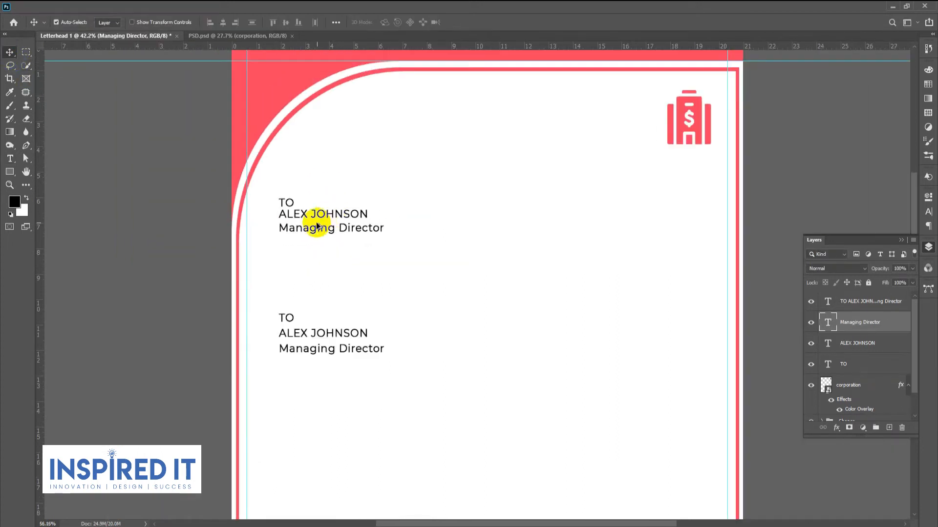
Step: Set the recipient's name line in the upper block to 14 pt with the Medium font style
{"action": "scroll", "coordinate": [305, 192], "scroll_direction": "up", "scroll_amount": 4}
{"action": "double_click", "coordinate": [309, 187]}
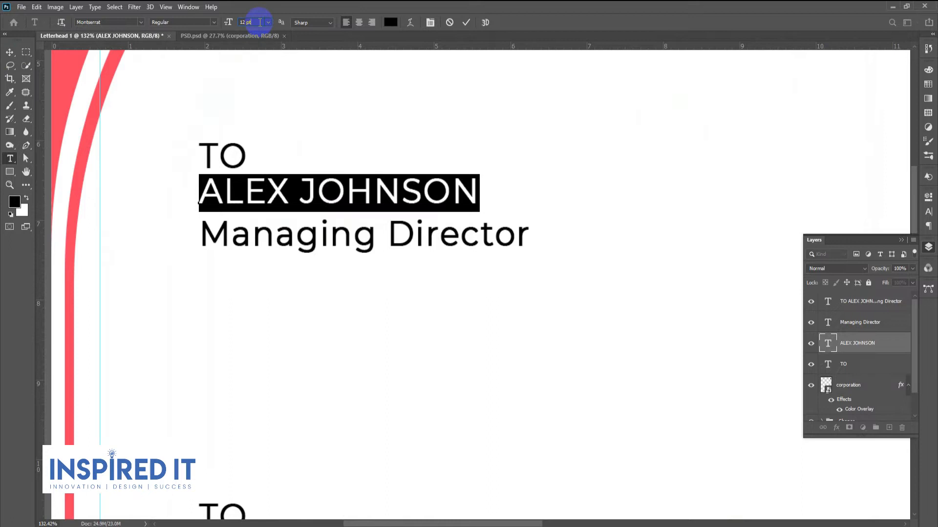
{"action": "key", "text": "Up"}
{"action": "key", "text": "Up"}
{"action": "left_click", "coordinate": [212, 22]}
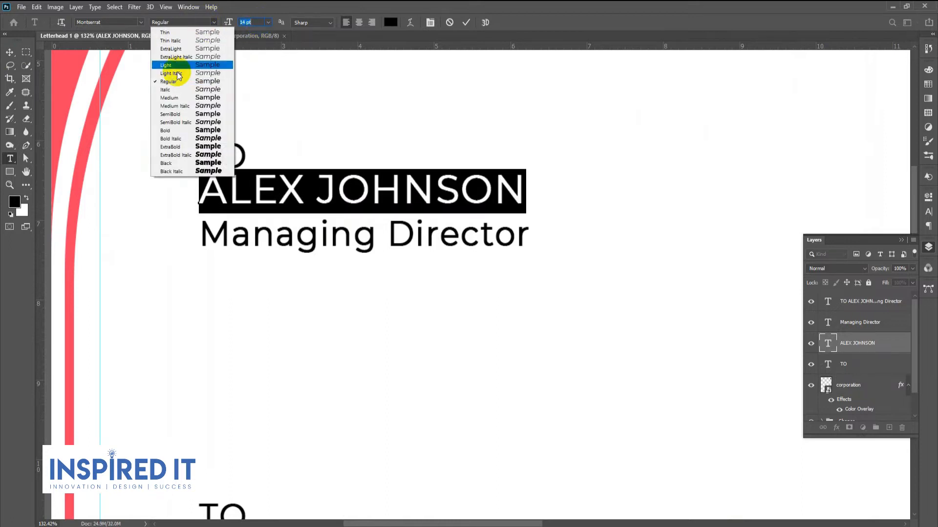
{"action": "left_click", "coordinate": [172, 93]}
{"action": "left_click", "coordinate": [15, 54]}
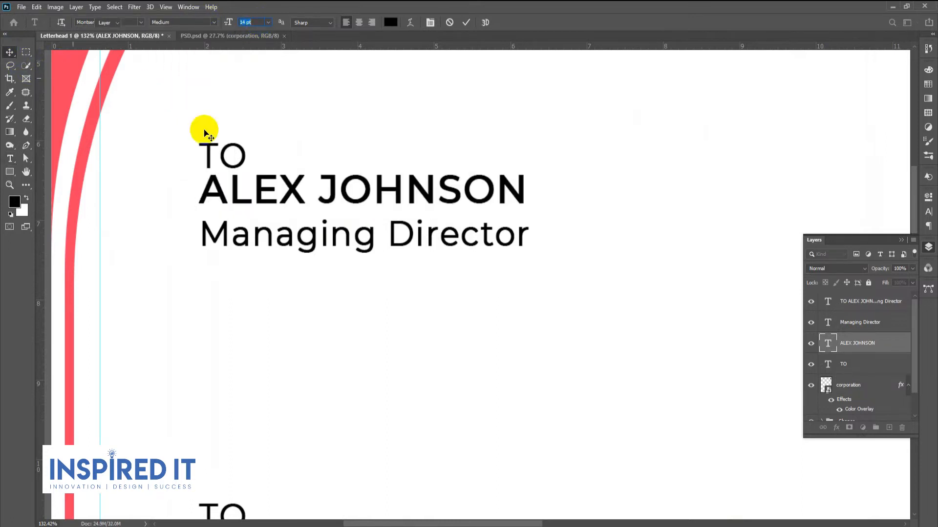
Step: Move the upper TO line slightly up to leave more space above the recipient's name
{"action": "left_click", "coordinate": [240, 149]}
{"action": "double_click", "coordinate": [240, 149]}
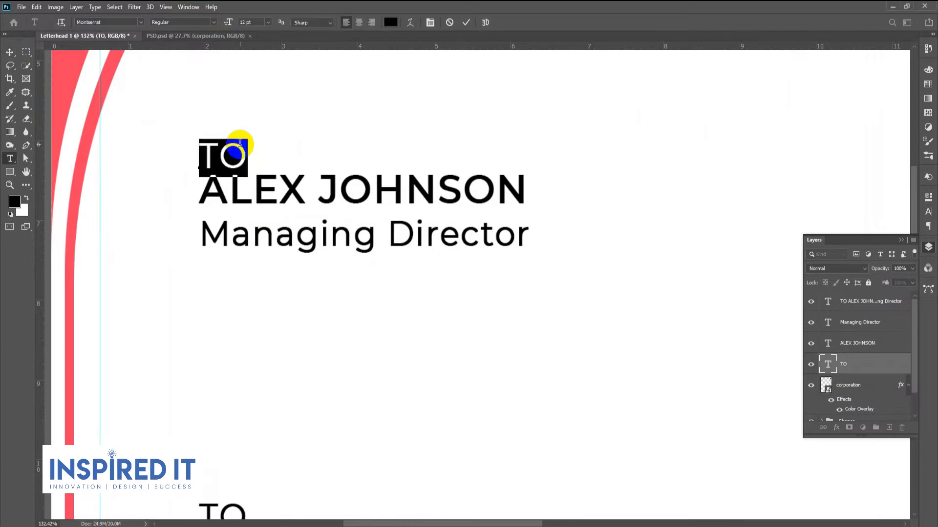
{"action": "left_click", "coordinate": [12, 54]}
{"action": "scroll", "coordinate": [336, 145], "scroll_direction": "down", "scroll_amount": 5}
{"action": "left_click", "coordinate": [218, 186]}
{"action": "scroll", "coordinate": [313, 146], "scroll_direction": "up", "scroll_amount": 5}
{"action": "left_click_drag", "start_coordinate": [291, 156], "coordinate": [313, 142]}
Step: Set the upper Managing Director line to 10 pt
{"action": "double_click", "coordinate": [362, 216]}
{"action": "left_click", "coordinate": [259, 22]}
{"action": "scroll", "coordinate": [259, 21], "scroll_direction": "down", "scroll_amount": 2}
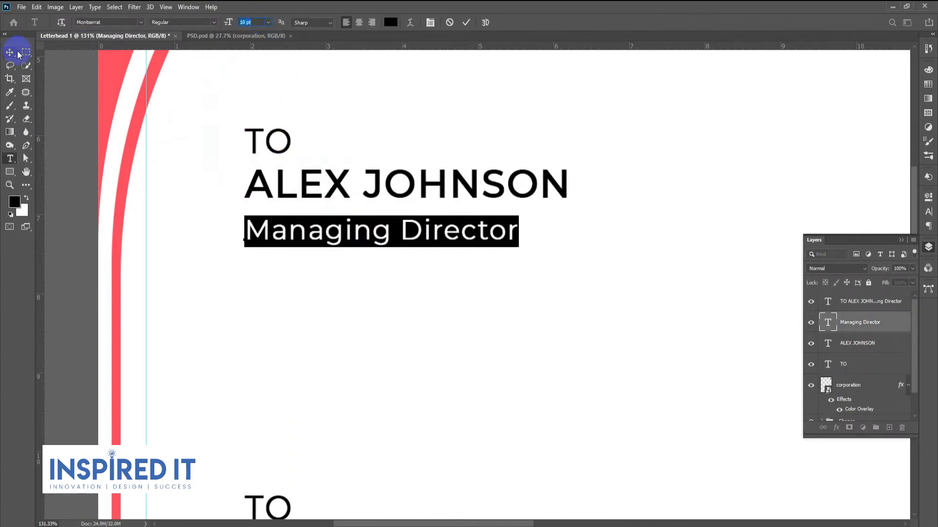
{"action": "left_click", "coordinate": [19, 53]}
{"action": "scroll", "coordinate": [230, 189], "scroll_direction": "down", "scroll_amount": 5}
{"action": "left_click", "coordinate": [98, 221]}
Step: Move the upper Managing Director line up, closer to the recipient's name
{"action": "scroll", "coordinate": [272, 184], "scroll_direction": "up", "scroll_amount": 5}
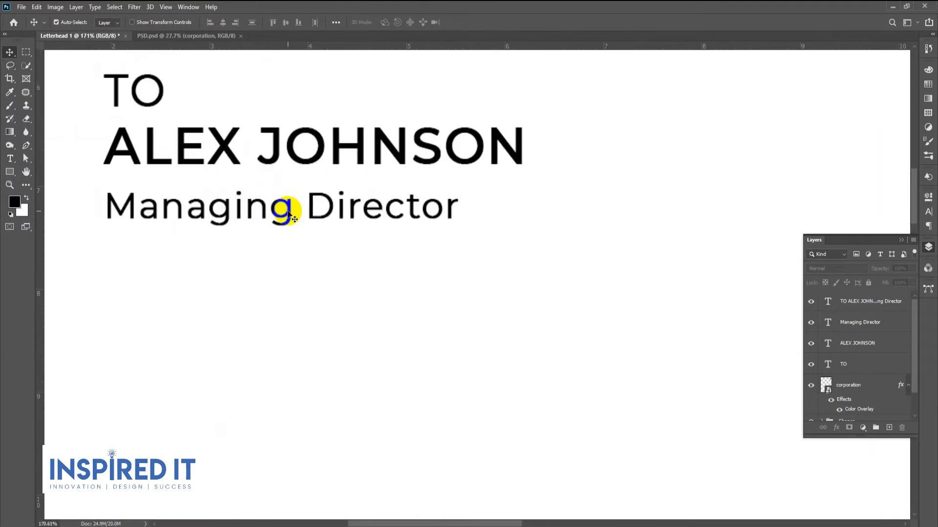
{"action": "left_click_drag", "start_coordinate": [290, 215], "coordinate": [287, 195]}
{"action": "scroll", "coordinate": [286, 197], "scroll_direction": "down", "scroll_amount": 5}
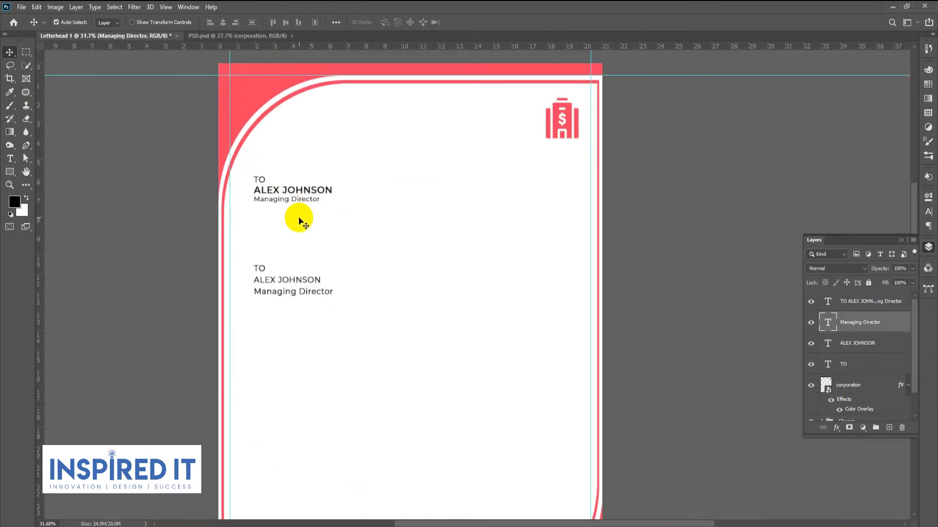
{"action": "left_click", "coordinate": [175, 216]}
Step: Try distributing the full recipient block, Managing Director and name layers vertically, and undo both distributions
{"action": "scroll", "coordinate": [265, 194], "scroll_direction": "up", "scroll_amount": 4}
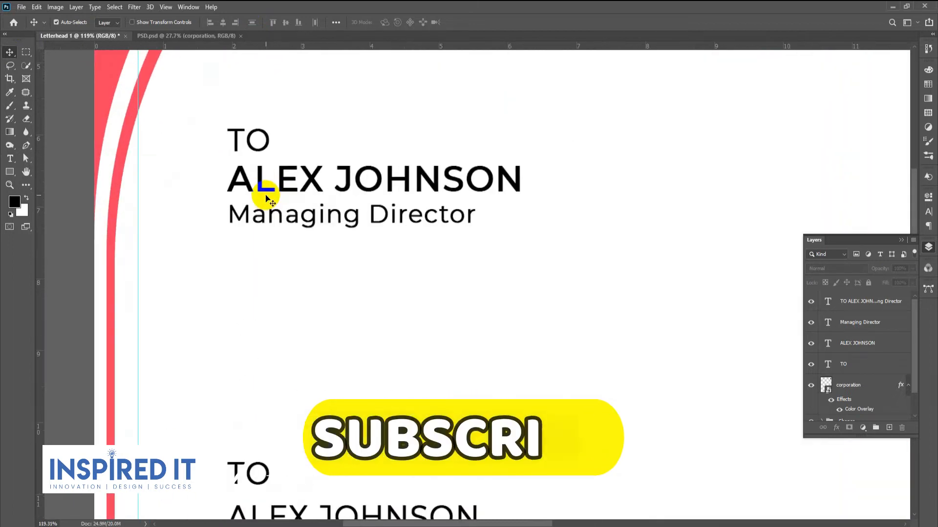
{"action": "left_click", "coordinate": [859, 305]}
{"action": "left_click", "coordinate": [861, 347], "text": "shift"}
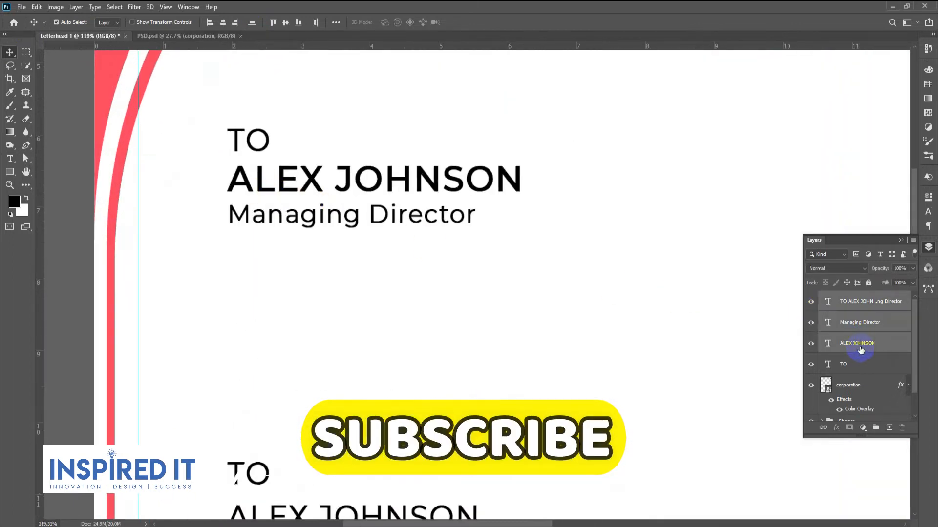
{"action": "left_click", "coordinate": [336, 22]}
{"action": "left_click", "coordinate": [295, 117]}
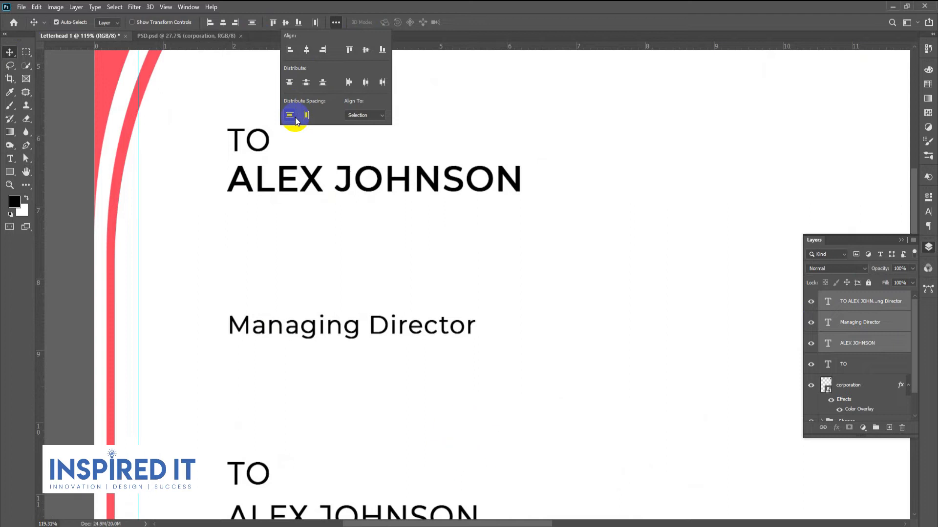
{"action": "left_click", "coordinate": [306, 82]}
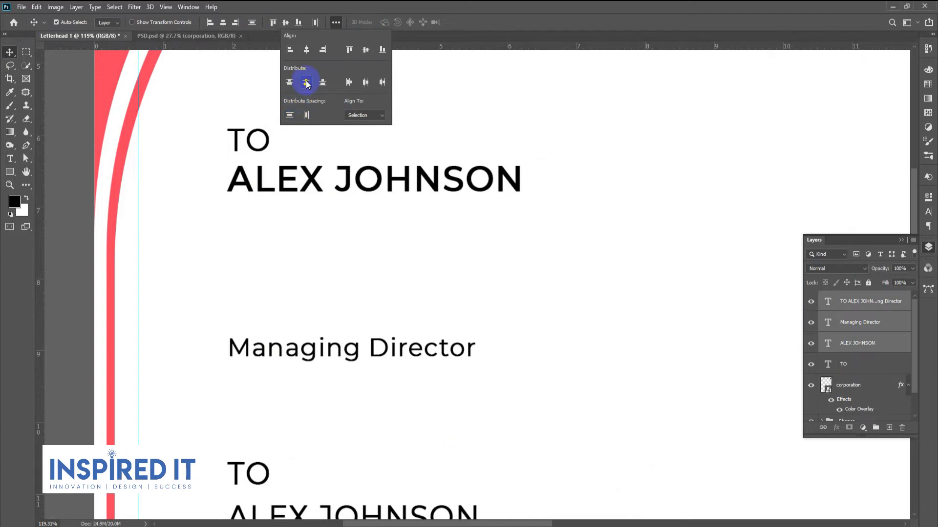
{"action": "key", "text": "ctrl+z"}
{"action": "key", "text": "ctrl+z"}
{"action": "left_click", "coordinate": [69, 109]}
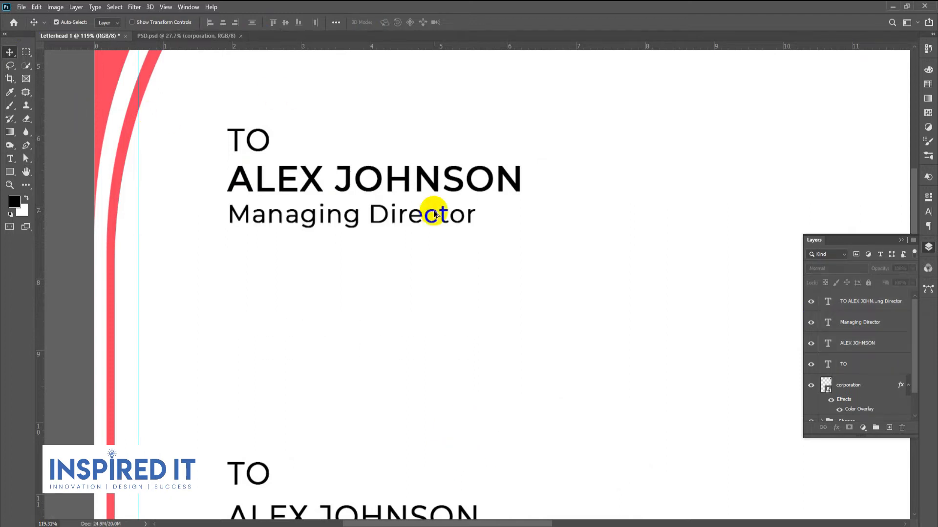
Step: Distribute the vertical spacing of the separate TO, name and Managing Director layers evenly and align their left edges
{"action": "scroll", "coordinate": [429, 209], "scroll_direction": "down", "scroll_amount": 2}
{"action": "left_click", "coordinate": [859, 323]}
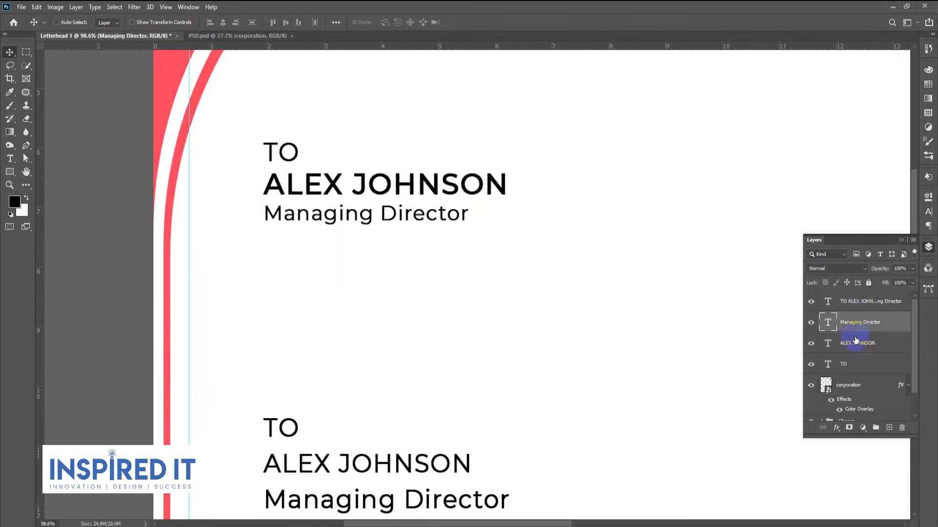
{"action": "left_click", "coordinate": [851, 367], "text": "shift"}
{"action": "left_click", "coordinate": [336, 23]}
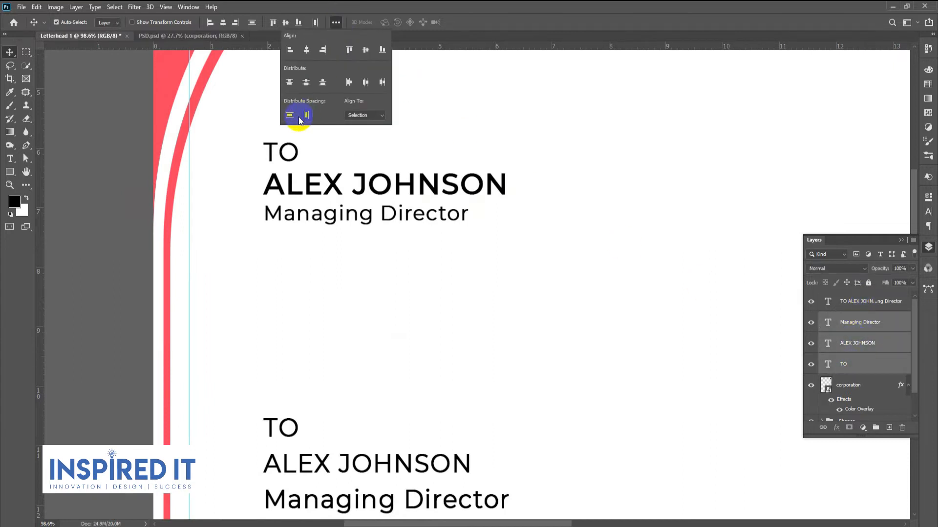
{"action": "left_click", "coordinate": [291, 115]}
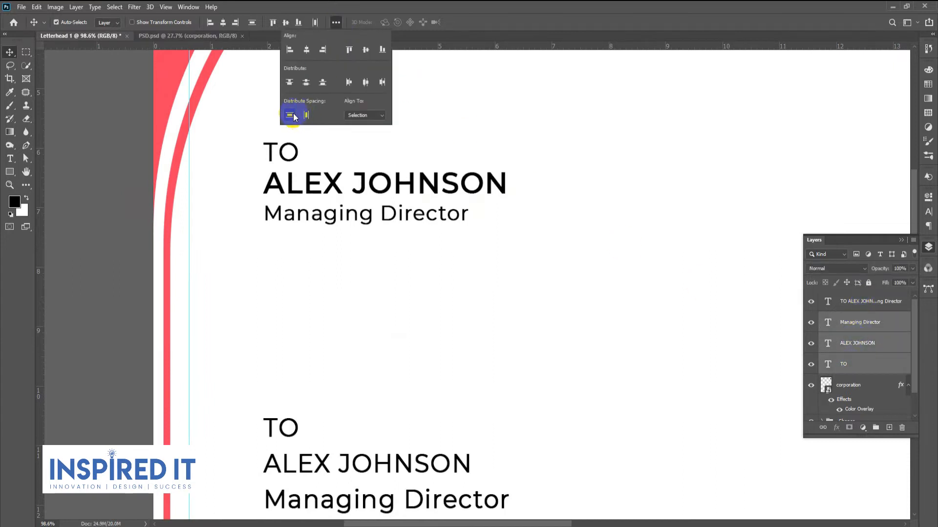
{"action": "left_click", "coordinate": [289, 52]}
{"action": "left_click", "coordinate": [124, 164]}
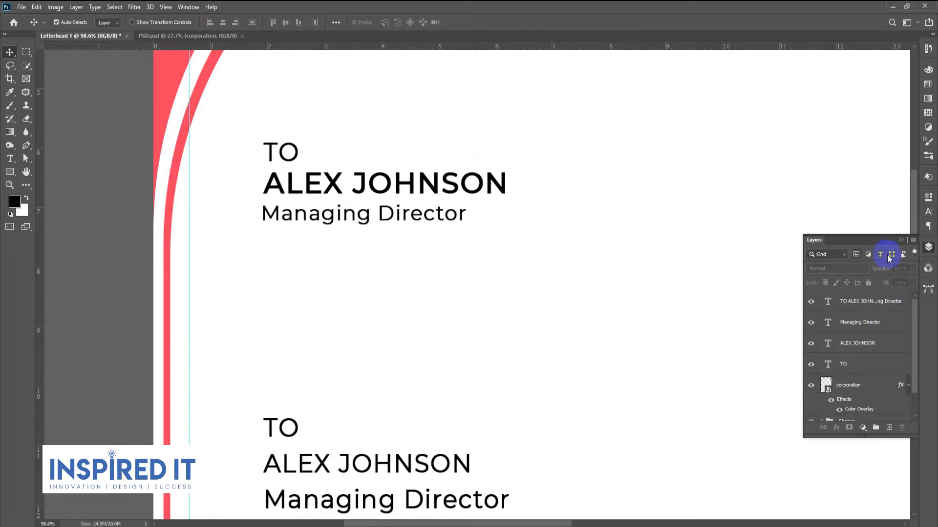
Step: Delete the original three-line recipient text block below the formatted lines
{"action": "left_click", "coordinate": [929, 247]}
{"action": "scroll", "coordinate": [383, 244], "scroll_direction": "down", "scroll_amount": 5}
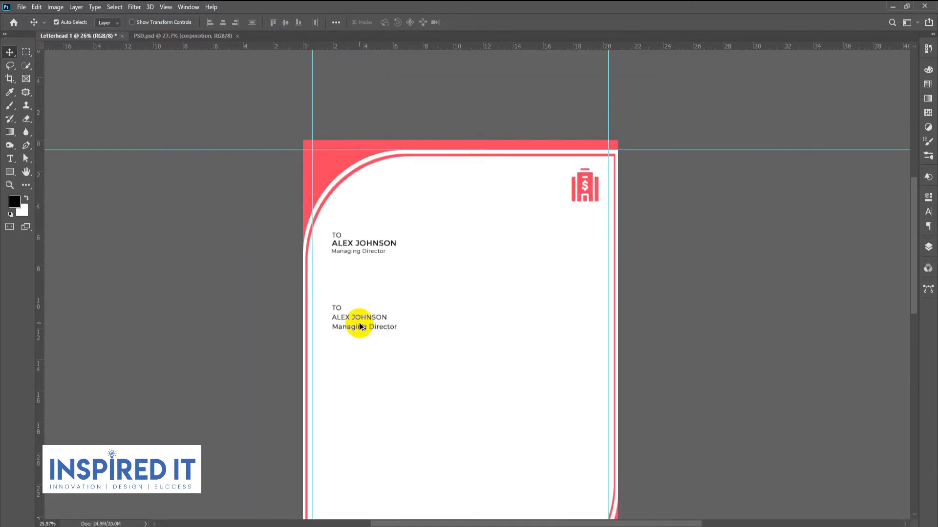
{"action": "scroll", "coordinate": [361, 329], "scroll_direction": "up", "scroll_amount": 5}
{"action": "scroll", "coordinate": [363, 332], "scroll_direction": "up", "scroll_amount": 2}
{"action": "left_click", "coordinate": [373, 286]}
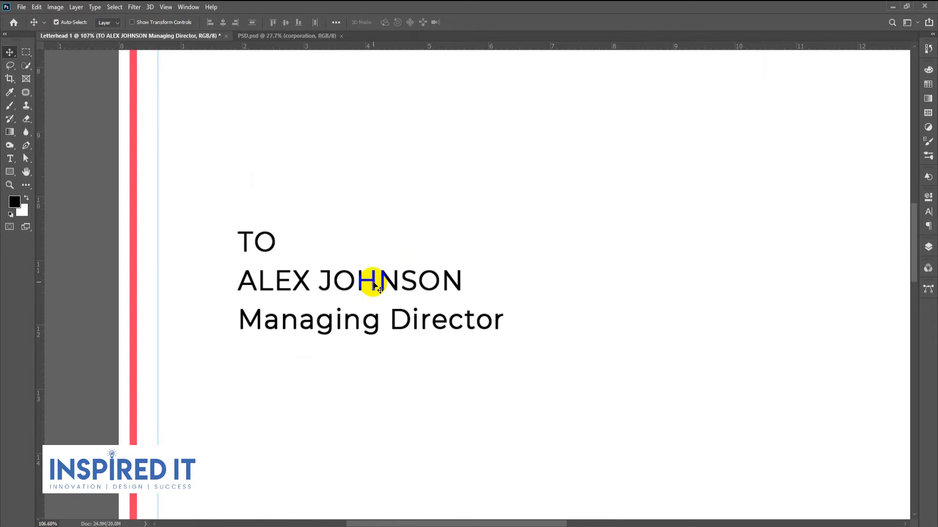
{"action": "scroll", "coordinate": [374, 286], "scroll_direction": "down", "scroll_amount": 5}
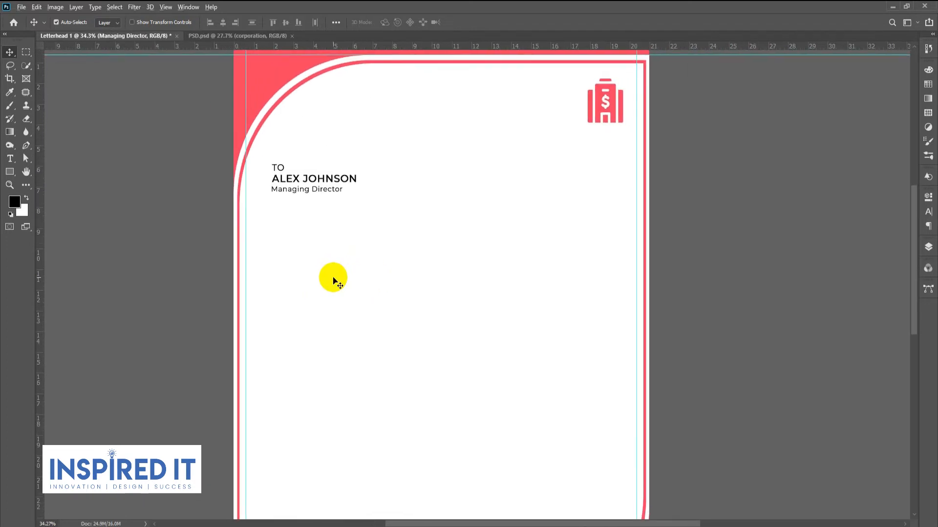
Step: Switch to Notepad and copy the recipient's phone, website and e-mail lines
{"action": "key", "text": "alt+Tab"}
{"action": "left_click", "coordinate": [179, 194]}
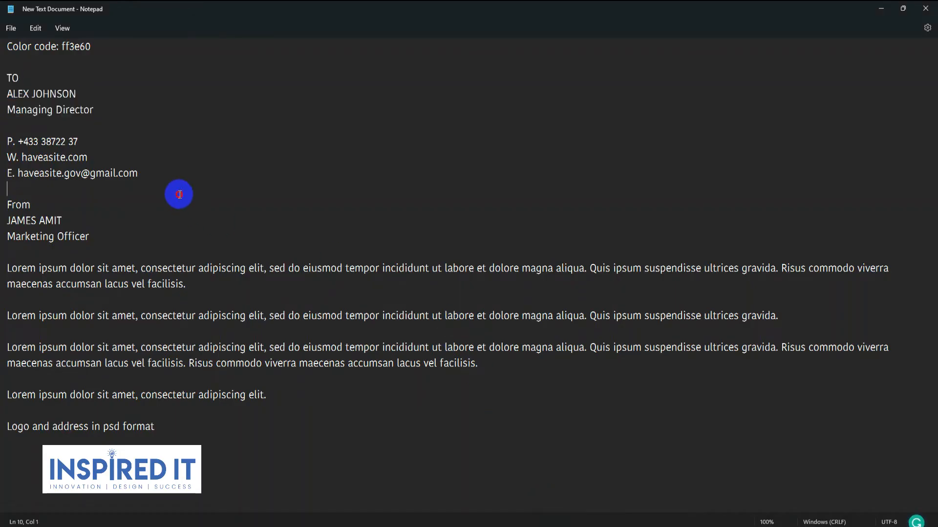
{"action": "left_click_drag", "start_coordinate": [142, 171], "coordinate": [8, 141]}
{"action": "key", "text": "ctrl+c"}
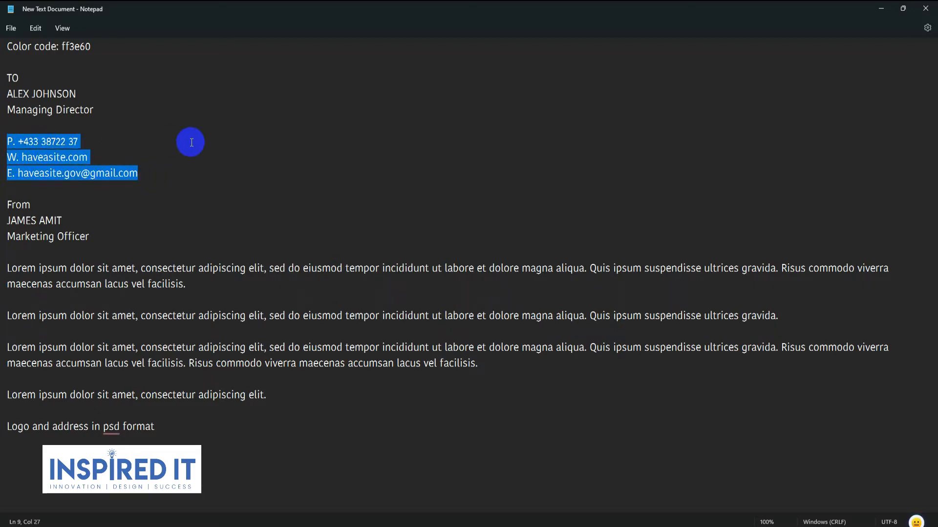
Step: Back in Photoshop, duplicate the Managing Director text just below itself and replace the copy's content with the copied contact lines
{"action": "key", "text": "alt+Tab"}
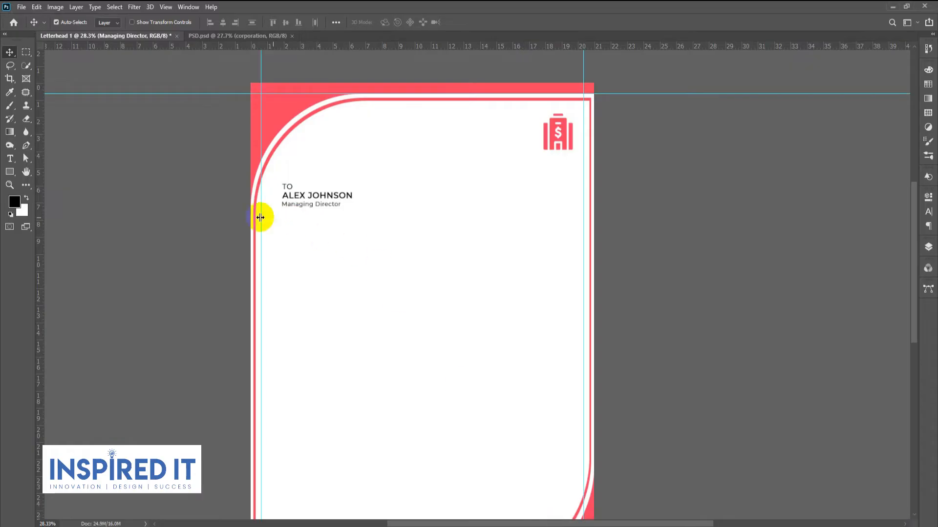
{"action": "scroll", "coordinate": [316, 220], "scroll_direction": "up", "scroll_amount": 3}
{"action": "left_click_drag", "start_coordinate": [310, 203], "coordinate": [309, 239]}
{"action": "double_click", "coordinate": [308, 239]}
{"action": "key", "text": "ctrl+v"}
{"action": "left_click", "coordinate": [9, 53]}
{"action": "scroll", "coordinate": [246, 230], "scroll_direction": "down", "scroll_amount": 2}
{"action": "scroll", "coordinate": [255, 246], "scroll_direction": "up", "scroll_amount": 4}
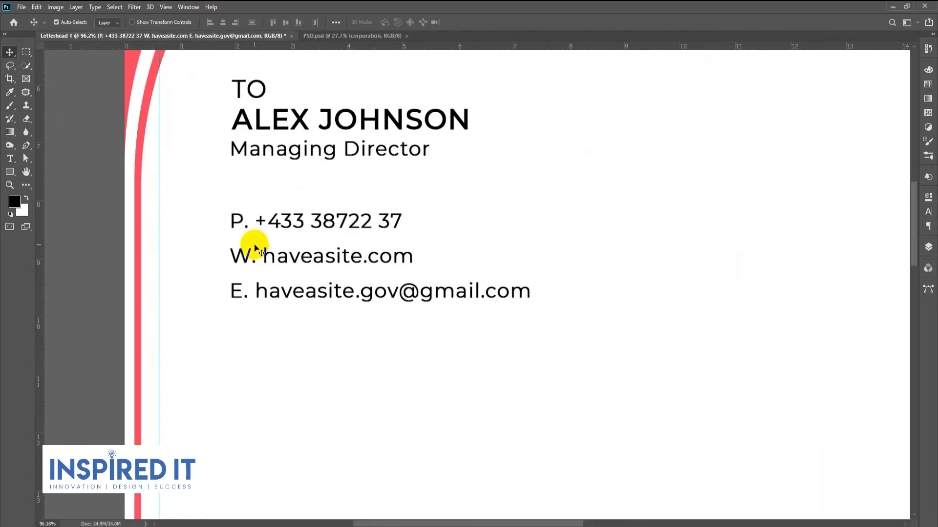
{"action": "scroll", "coordinate": [252, 244], "scroll_direction": "up", "scroll_amount": 2}
{"action": "double_click", "coordinate": [245, 213]}
{"action": "left_click_drag", "start_coordinate": [247, 212], "coordinate": [220, 184]}
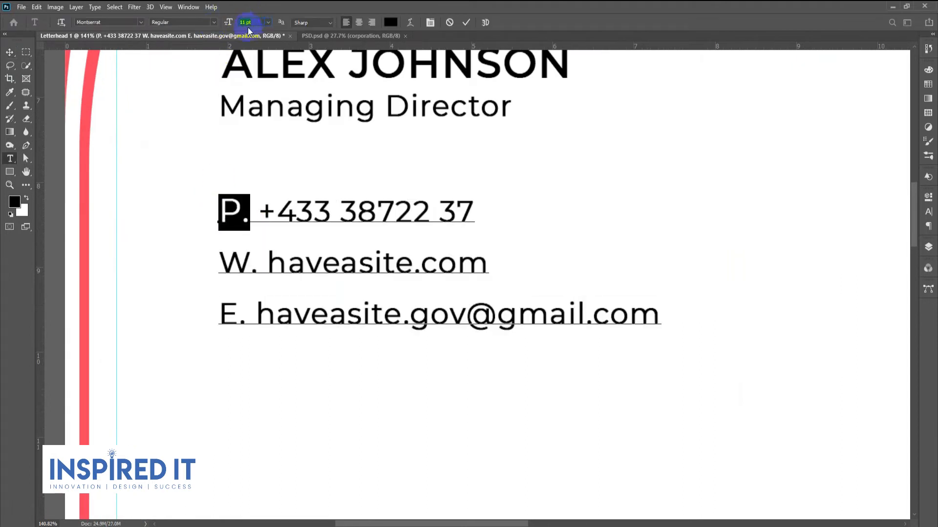
{"action": "left_click", "coordinate": [9, 52]}
Step: Set all three contact lines to a font size of 12 pt with 15 pt leading
{"action": "double_click", "coordinate": [404, 203]}
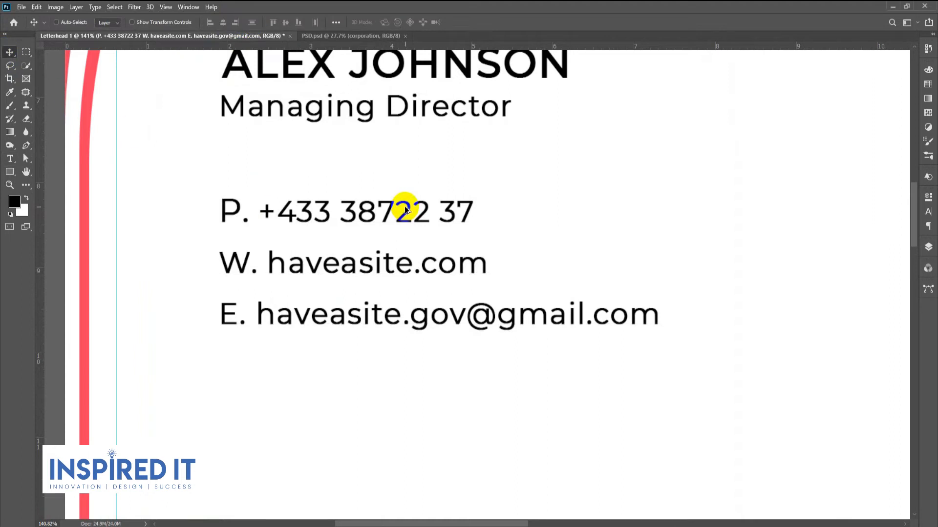
{"action": "key", "text": "ctrl+a"}
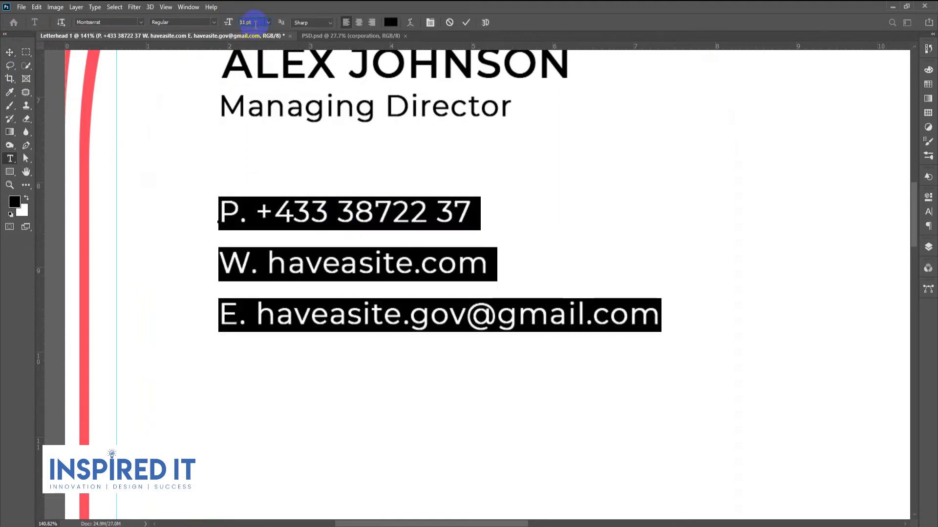
{"action": "key", "text": "Up"}
{"action": "left_click", "coordinate": [929, 218]}
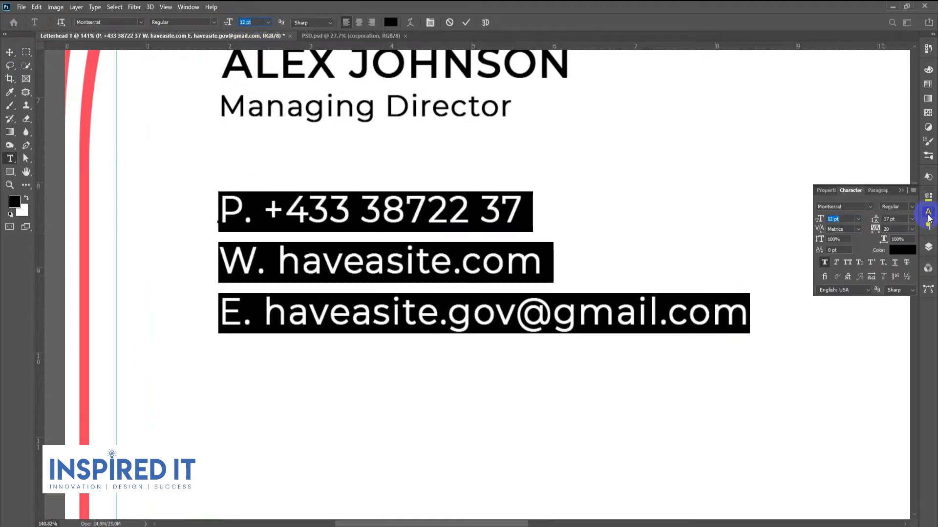
{"action": "left_click", "coordinate": [904, 218]}
{"action": "key", "text": "Down"}
{"action": "key", "text": "Down"}
{"action": "key", "text": "Down"}
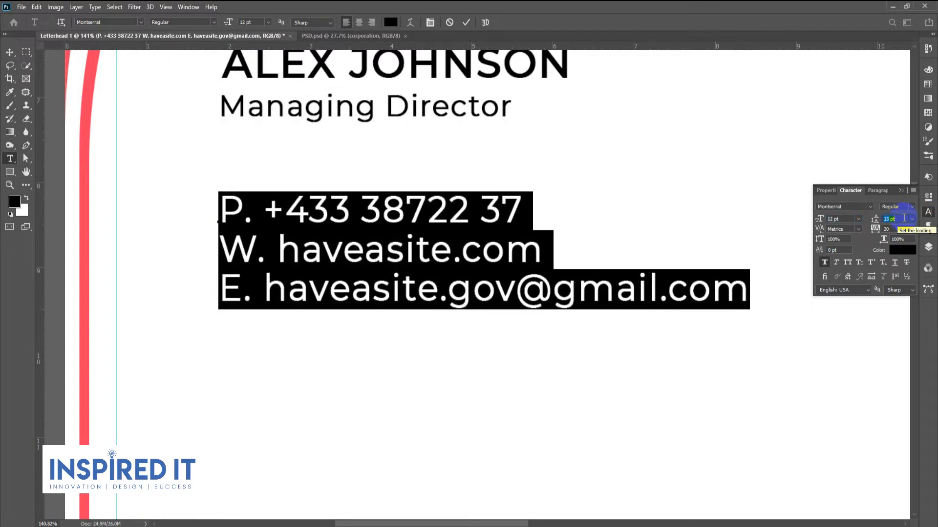
{"action": "key", "text": "Up"}
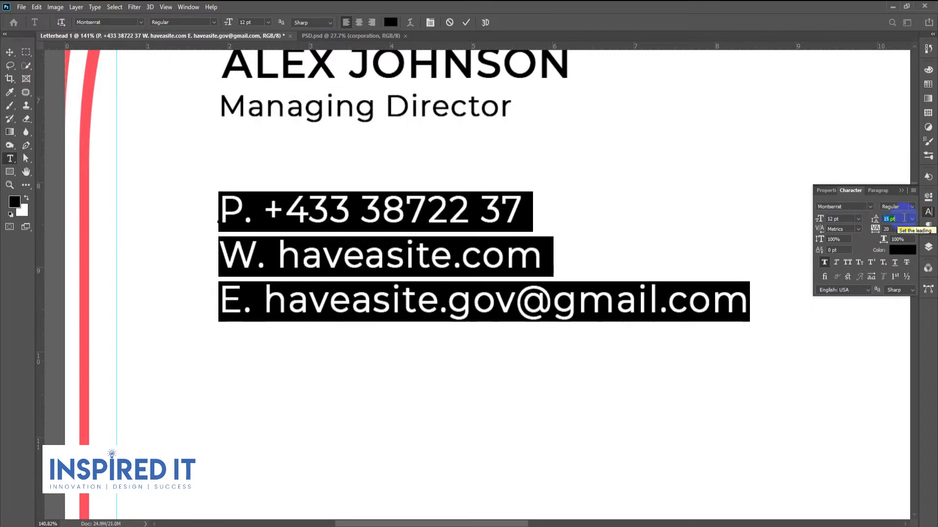
{"action": "left_click", "coordinate": [930, 214]}
{"action": "left_click", "coordinate": [12, 53]}
{"action": "scroll", "coordinate": [339, 247], "scroll_direction": "down", "scroll_amount": 6}
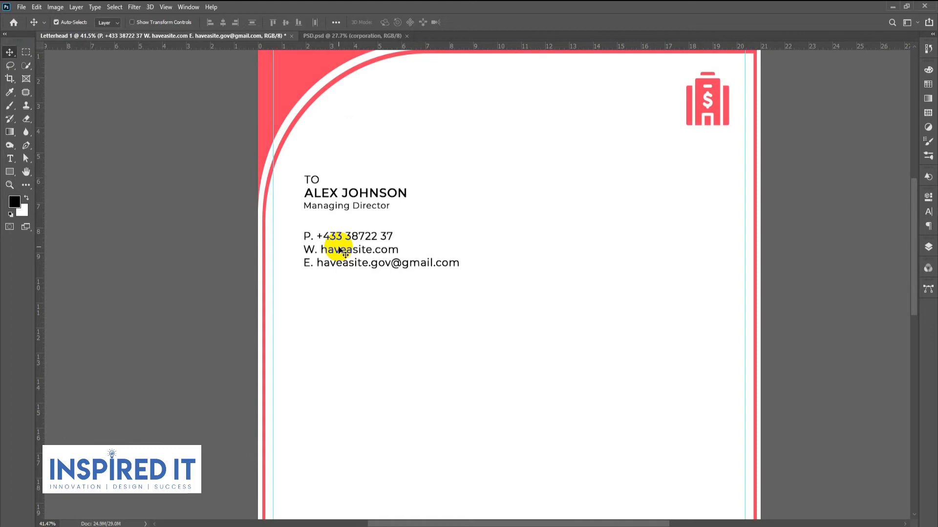
{"action": "left_click", "coordinate": [339, 245]}
{"action": "key", "text": "ctrl+a"}
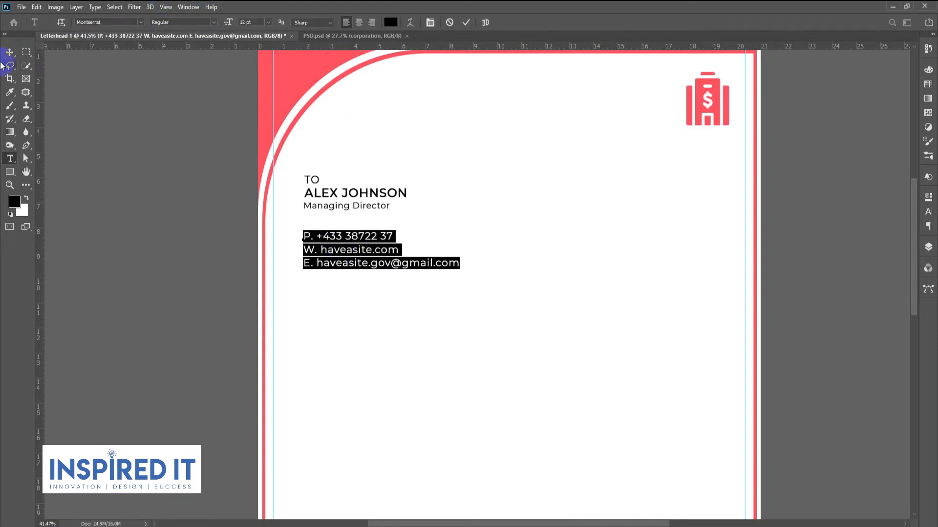
{"action": "left_click", "coordinate": [10, 53]}
{"action": "left_click", "coordinate": [96, 134]}
Step: Turn off Faux Bold for the phone, website and e-mail lines
{"action": "scroll", "coordinate": [398, 271], "scroll_direction": "up", "scroll_amount": 3}
{"action": "double_click", "coordinate": [391, 265]}
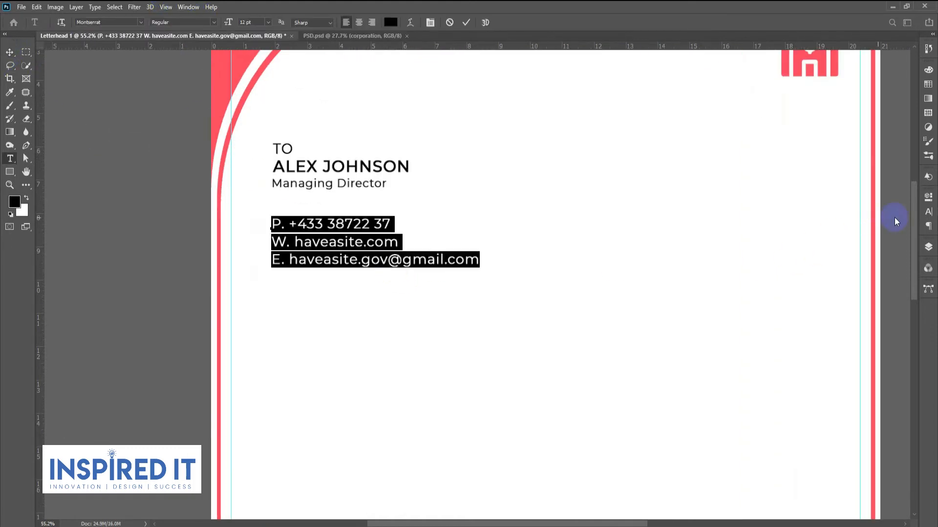
{"action": "left_click", "coordinate": [929, 215]}
{"action": "left_click", "coordinate": [824, 265]}
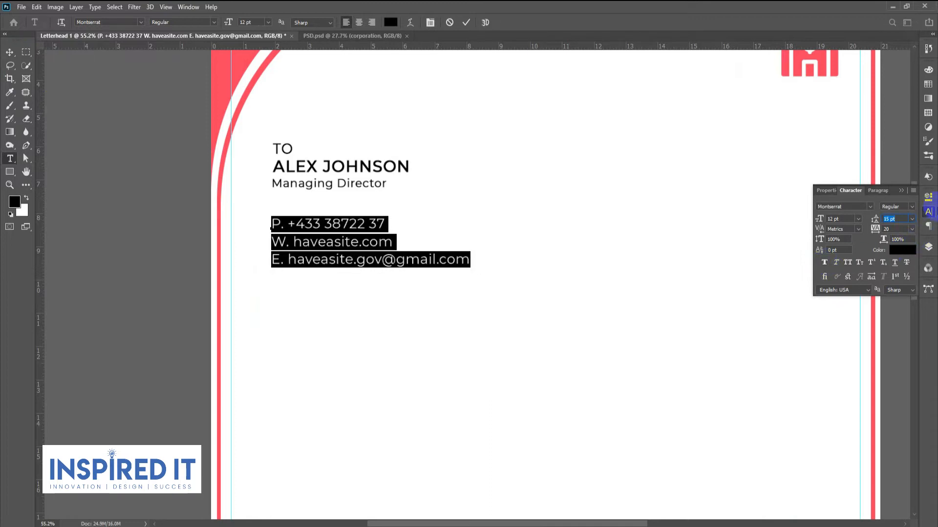
{"action": "left_click", "coordinate": [928, 213]}
{"action": "left_click", "coordinate": [10, 52]}
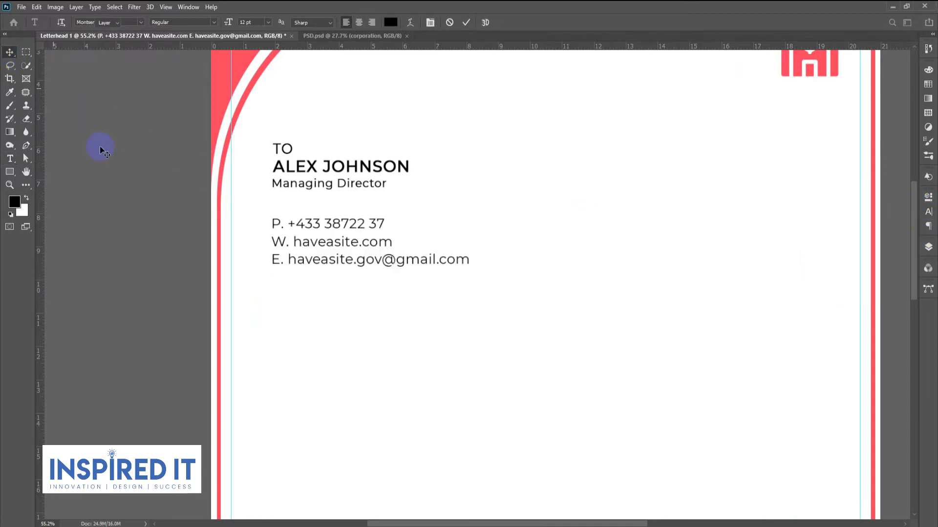
{"action": "scroll", "coordinate": [255, 267], "scroll_direction": "down", "scroll_amount": 3}
{"action": "left_click_drag", "start_coordinate": [333, 317], "coordinate": [333, 292]}
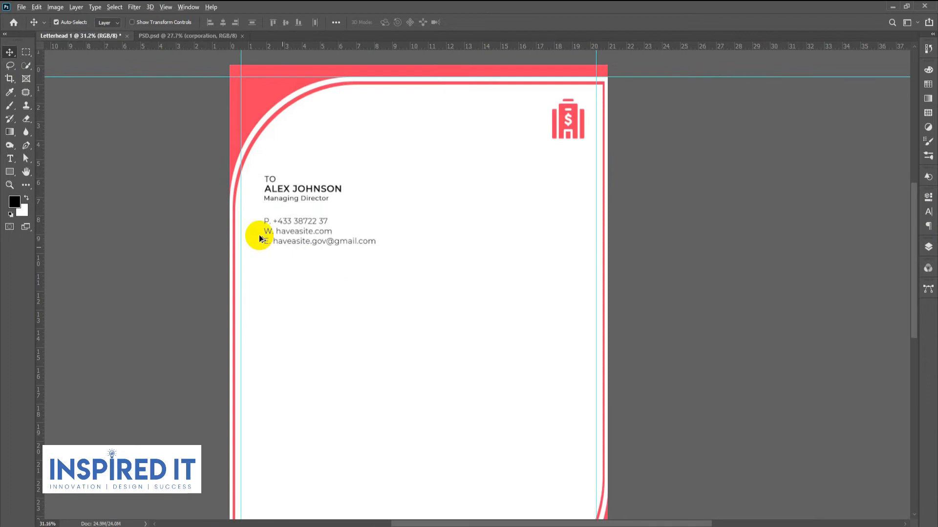
Step: Change the contact lines' Montserrat font style to Medium
{"action": "scroll", "coordinate": [272, 226], "scroll_direction": "up", "scroll_amount": 8}
{"action": "scroll", "coordinate": [287, 216], "scroll_direction": "down", "scroll_amount": 1}
{"action": "double_click", "coordinate": [287, 215]}
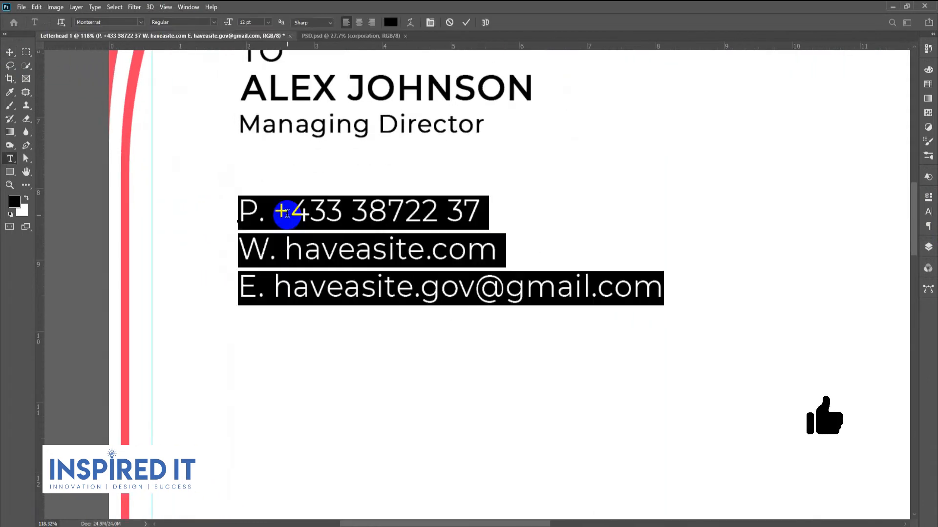
{"action": "left_click", "coordinate": [214, 22]}
{"action": "left_click", "coordinate": [177, 99]}
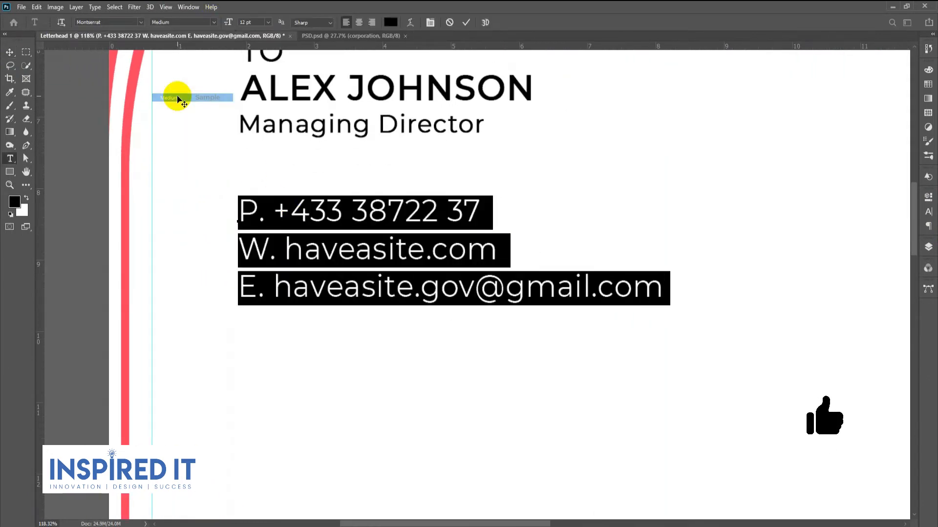
{"action": "left_click", "coordinate": [11, 53]}
{"action": "scroll", "coordinate": [409, 367], "scroll_direction": "down", "scroll_amount": 6}
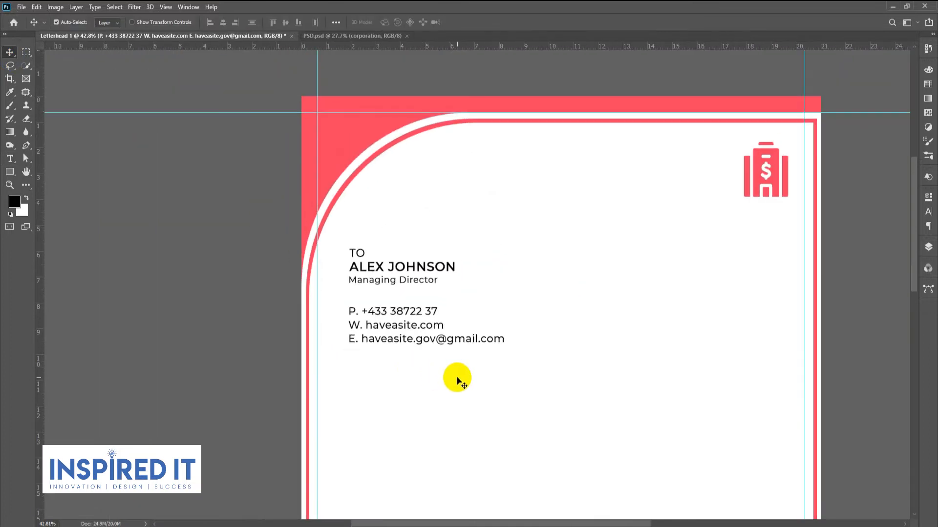
Step: Nudge the contact text block slightly to the right beneath the Managing Director line
{"action": "scroll", "coordinate": [383, 326], "scroll_direction": "up", "scroll_amount": 2}
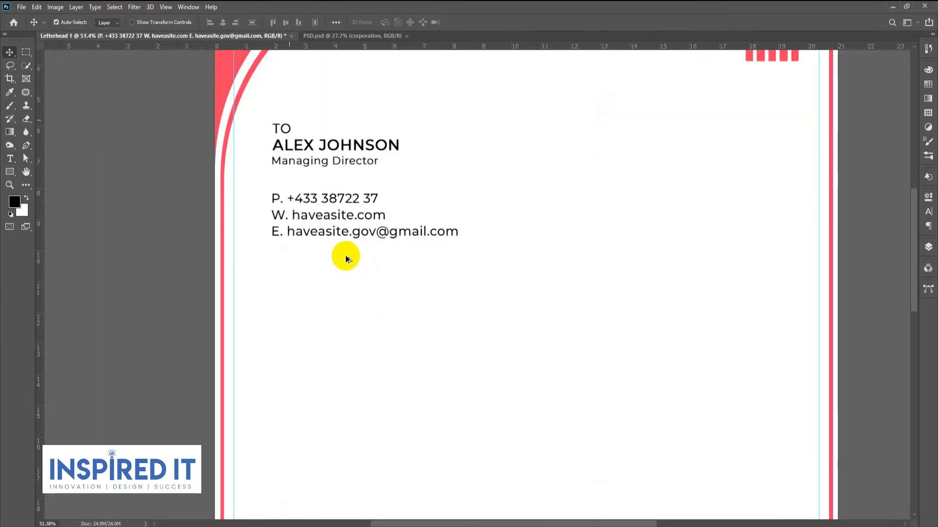
{"action": "scroll", "coordinate": [345, 256], "scroll_direction": "up", "scroll_amount": 5}
{"action": "left_click_drag", "start_coordinate": [342, 195], "coordinate": [355, 196]}
{"action": "scroll", "coordinate": [353, 199], "scroll_direction": "down", "scroll_amount": 5}
{"action": "scroll", "coordinate": [353, 204], "scroll_direction": "down", "scroll_amount": 1}
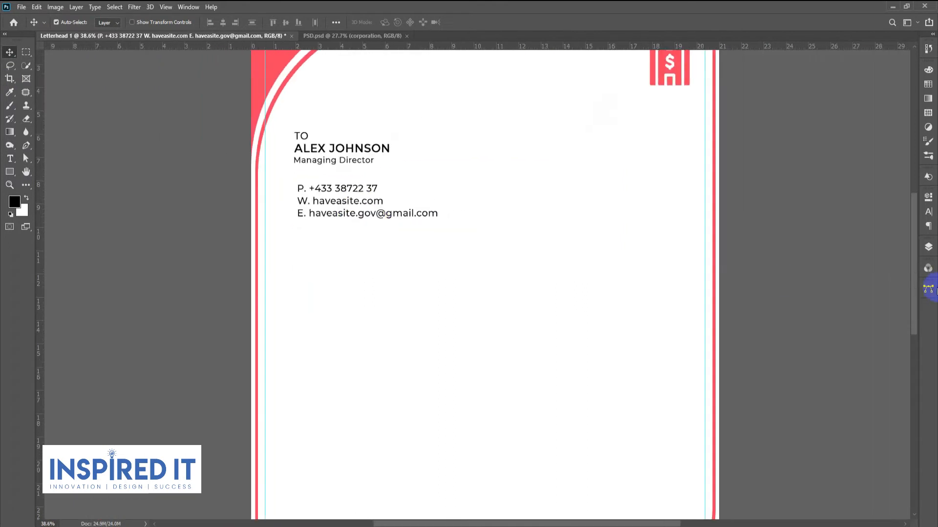
Step: Align the left edges of the contact block and Managing Director layers
{"action": "left_click", "coordinate": [928, 254]}
{"action": "left_click", "coordinate": [859, 323], "text": "ctrl"}
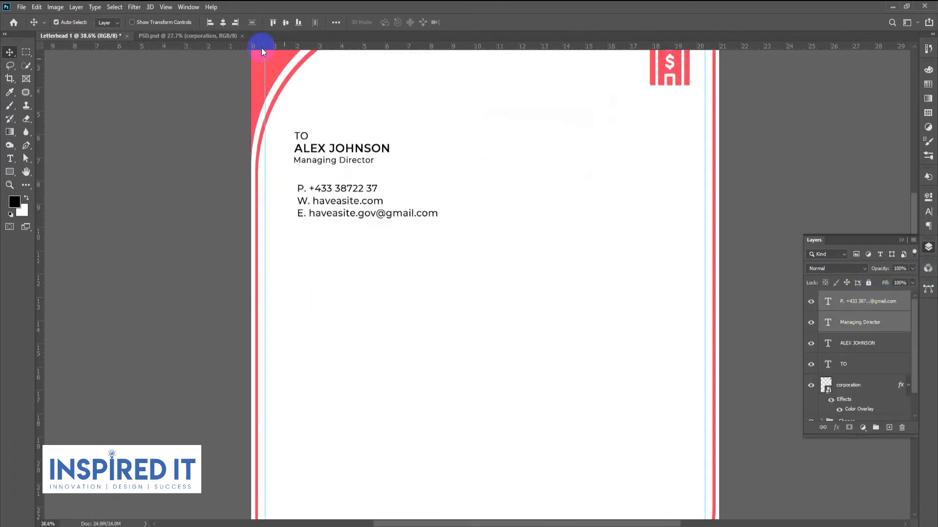
{"action": "left_click", "coordinate": [210, 22]}
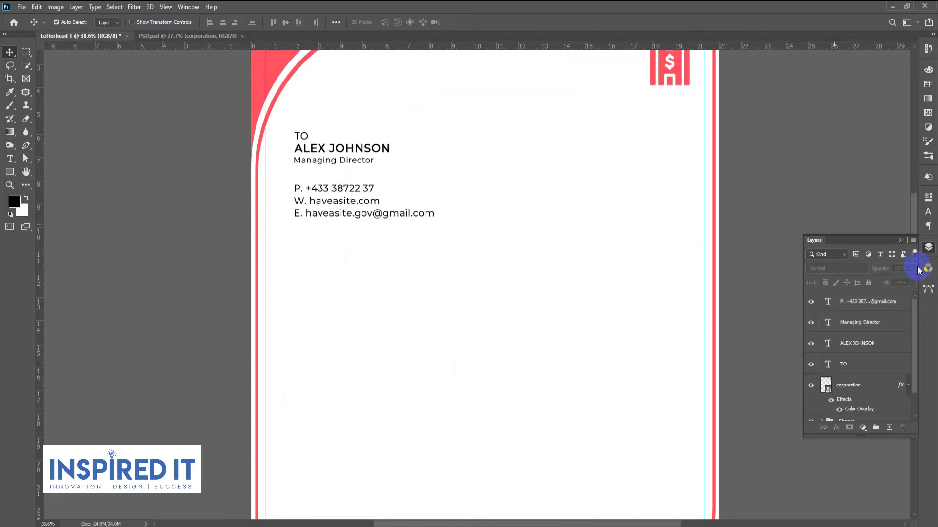
{"action": "left_click", "coordinate": [927, 247]}
{"action": "scroll", "coordinate": [363, 295], "scroll_direction": "down", "scroll_amount": 1}
{"action": "scroll", "coordinate": [362, 295], "scroll_direction": "down", "scroll_amount": 2}
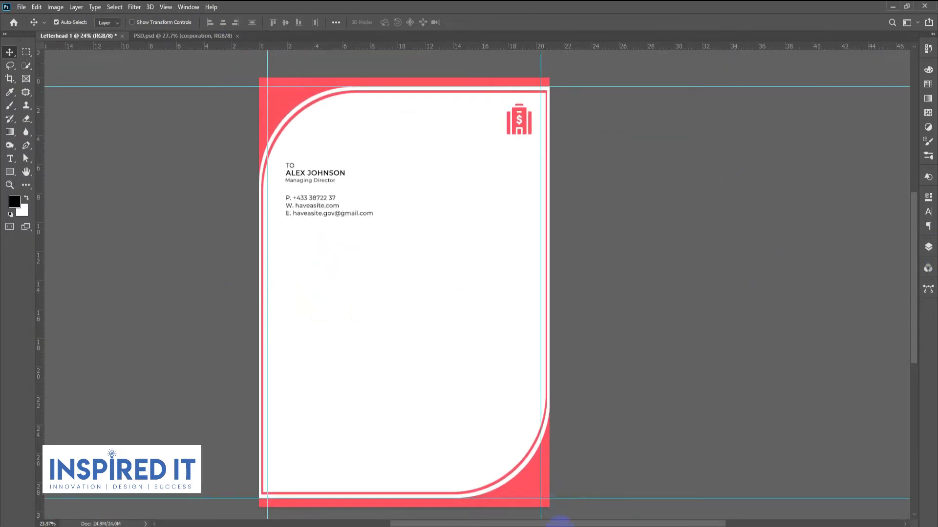
Step: Copy the first Lorem ipsum paragraph from the Notepad document and return to Photoshop
{"action": "left_click", "coordinate": [560, 526]}
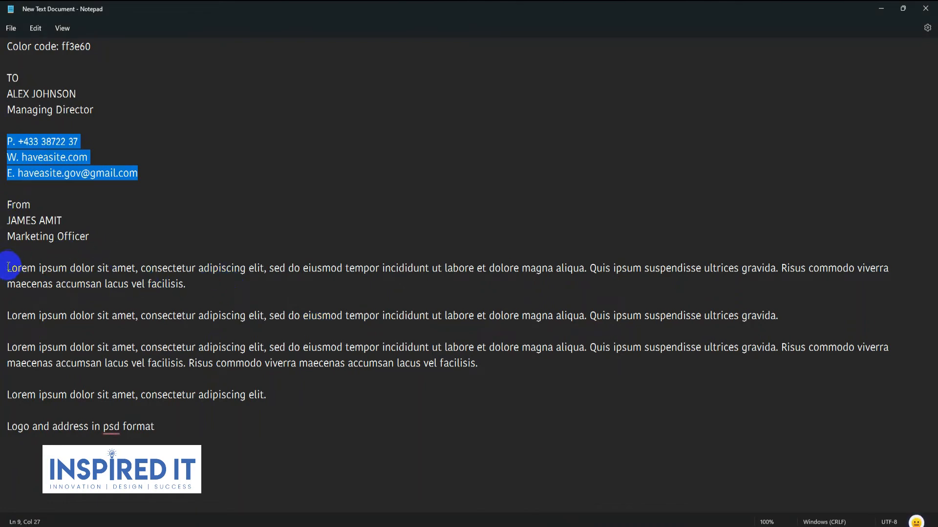
{"action": "left_click_drag", "start_coordinate": [8, 267], "coordinate": [218, 287]}
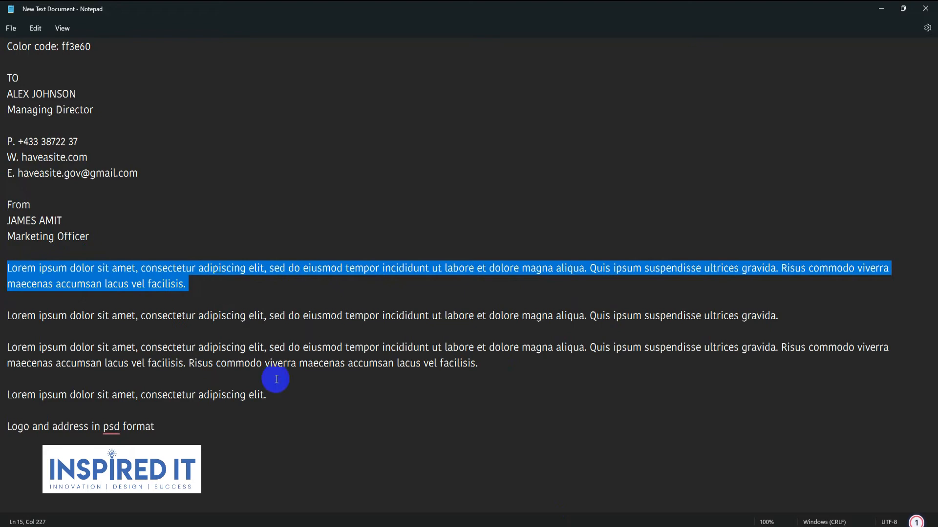
{"action": "key", "text": "alt+Tab"}
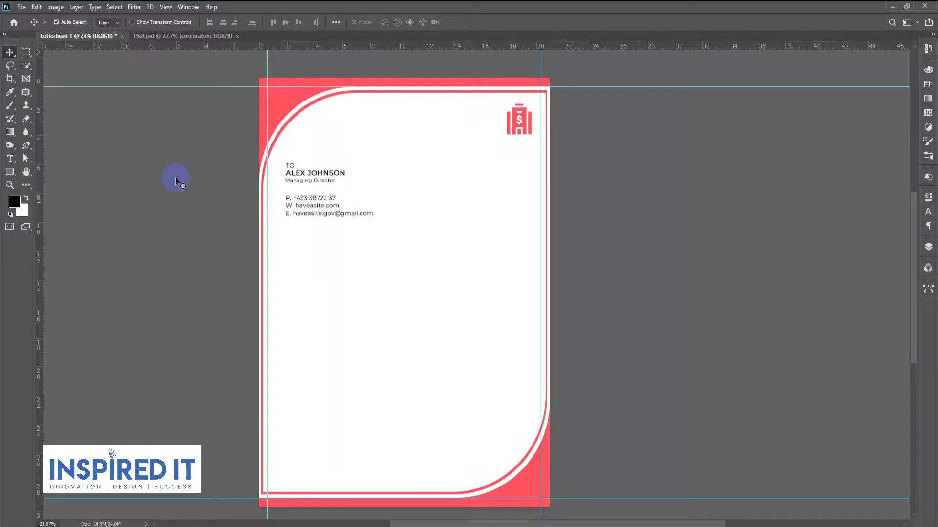
Step: Create a paragraph text box below the contact lines in Montserrat Regular, 12 pt, holding the copied Lorem ipsum paragraph
{"action": "left_click", "coordinate": [15, 157]}
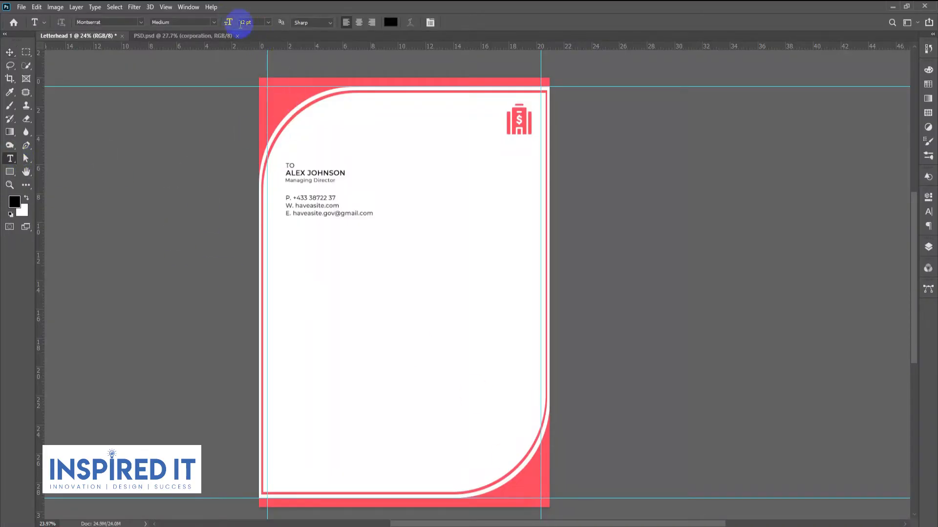
{"action": "left_click", "coordinate": [212, 23]}
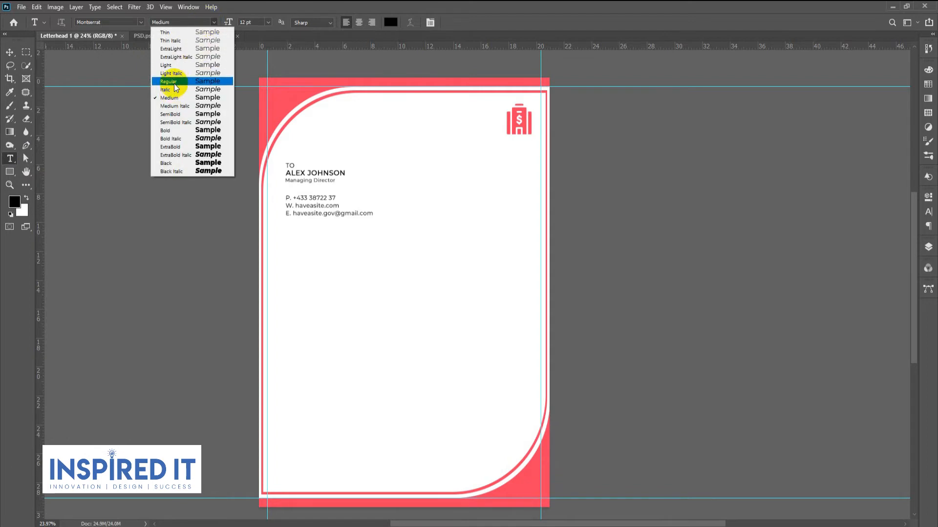
{"action": "left_click", "coordinate": [175, 80]}
{"action": "left_click_drag", "start_coordinate": [291, 243], "coordinate": [530, 314]}
{"action": "left_click", "coordinate": [10, 52]}
{"action": "scroll", "coordinate": [403, 252], "scroll_direction": "up", "scroll_amount": 2}
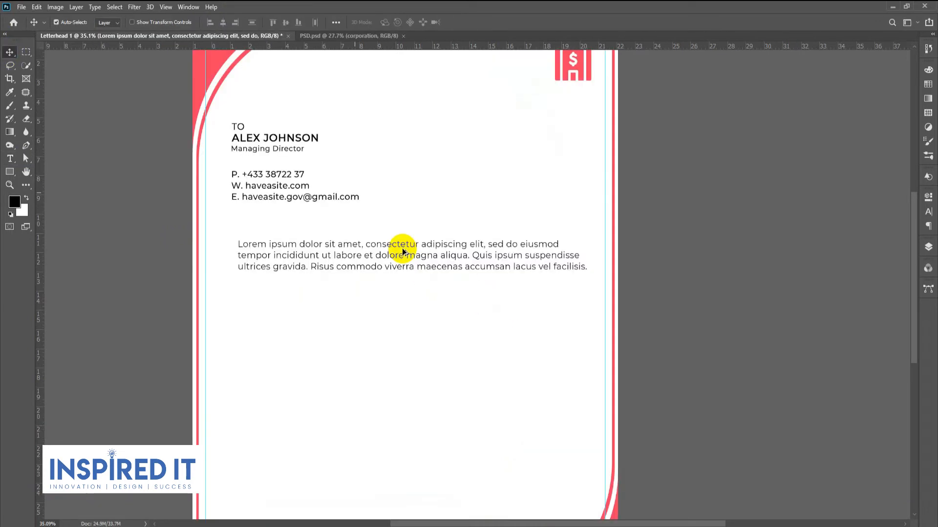
Step: Narrow the Lorem ipsum text box from its right side so the paragraph wraps over four lines
{"action": "scroll", "coordinate": [404, 252], "scroll_direction": "up", "scroll_amount": 1}
{"action": "double_click", "coordinate": [402, 246]}
{"action": "left_click_drag", "start_coordinate": [608, 299], "coordinate": [550, 302]}
{"action": "left_click_drag", "start_coordinate": [530, 304], "coordinate": [536, 298]}
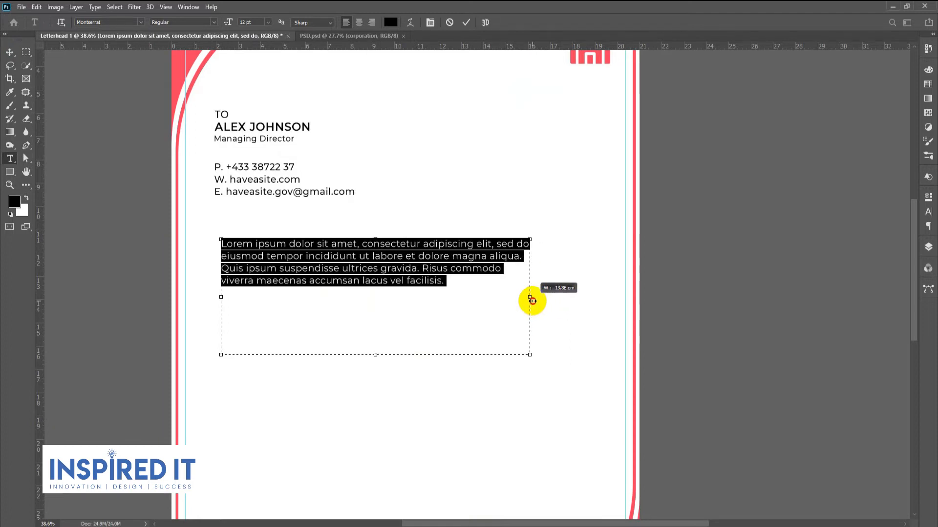
{"action": "left_click_drag", "start_coordinate": [533, 301], "coordinate": [569, 298]}
Step: Justify the Lorem ipsum paragraph with its last line left-aligned and shorten the text box to fit the text
{"action": "left_click", "coordinate": [429, 22]}
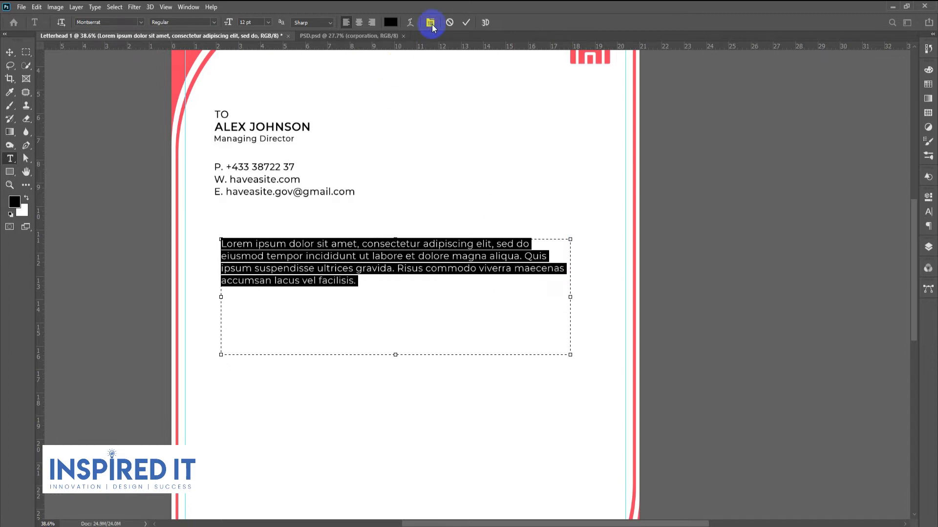
{"action": "left_click", "coordinate": [879, 191]}
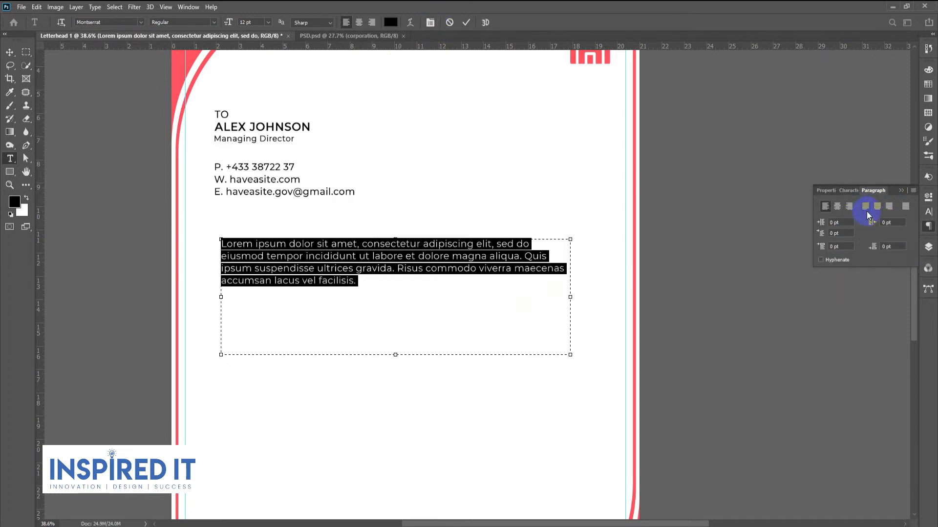
{"action": "left_click", "coordinate": [866, 209]}
{"action": "left_click_drag", "start_coordinate": [395, 355], "coordinate": [398, 289]}
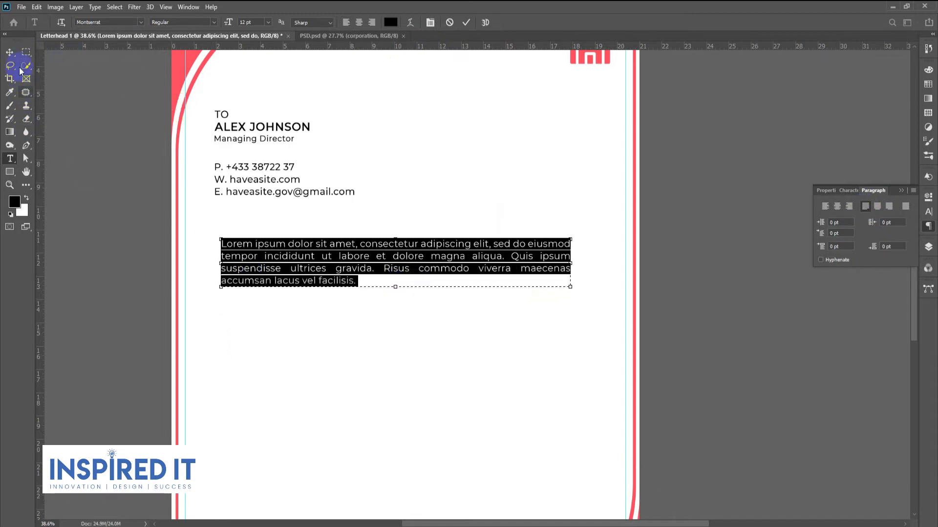
{"action": "left_click", "coordinate": [10, 52]}
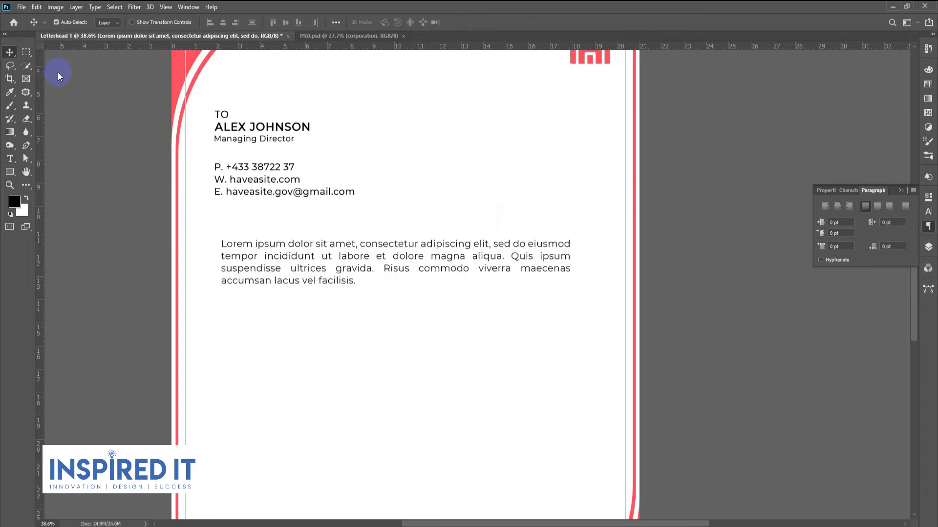
Step: Move the Lorem ipsum paragraph so its left edge lines up with the contact lines above
{"action": "left_click", "coordinate": [929, 226]}
{"action": "scroll", "coordinate": [356, 246], "scroll_direction": "down", "scroll_amount": 5}
{"action": "scroll", "coordinate": [303, 241], "scroll_direction": "up", "scroll_amount": 5}
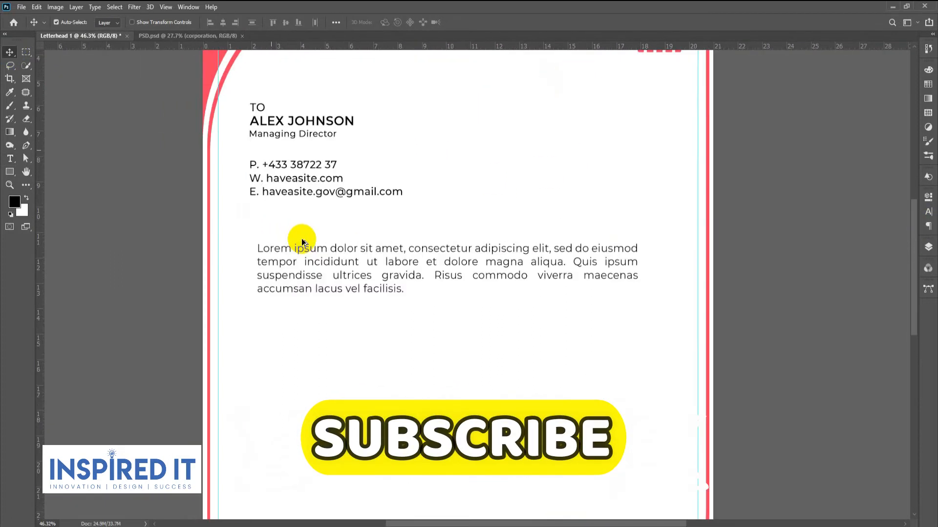
{"action": "left_click_drag", "start_coordinate": [306, 247], "coordinate": [293, 247]}
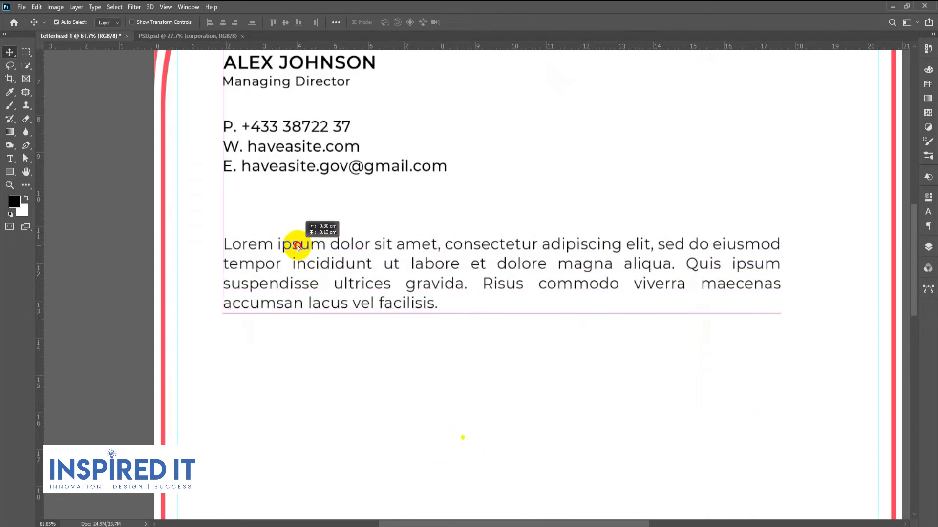
{"action": "scroll", "coordinate": [371, 281], "scroll_direction": "down", "scroll_amount": 3}
{"action": "scroll", "coordinate": [456, 296], "scroll_direction": "down", "scroll_amount": 1}
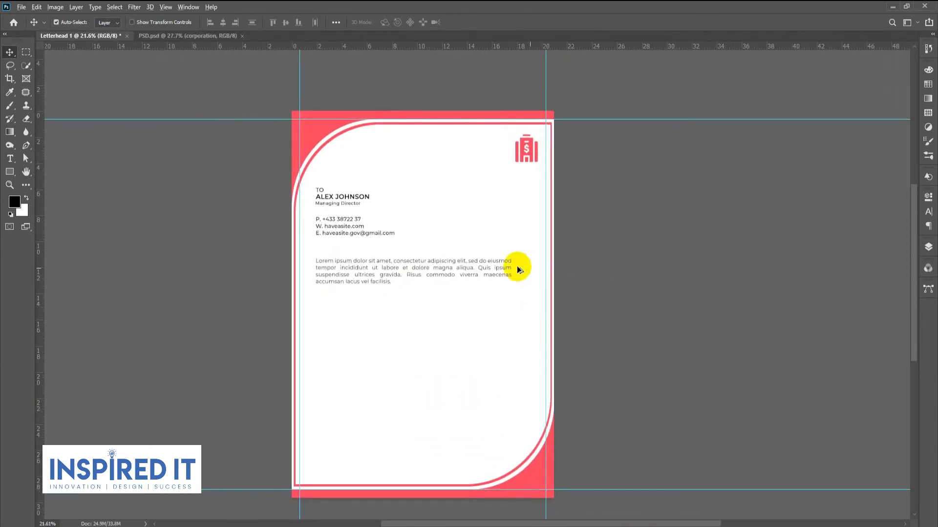
Step: Widen the Lorem ipsum text box from its right side to about 16.86 cm
{"action": "scroll", "coordinate": [519, 270], "scroll_direction": "up", "scroll_amount": 3}
{"action": "double_click", "coordinate": [532, 278]}
{"action": "left_click_drag", "start_coordinate": [547, 279], "coordinate": [574, 278]}
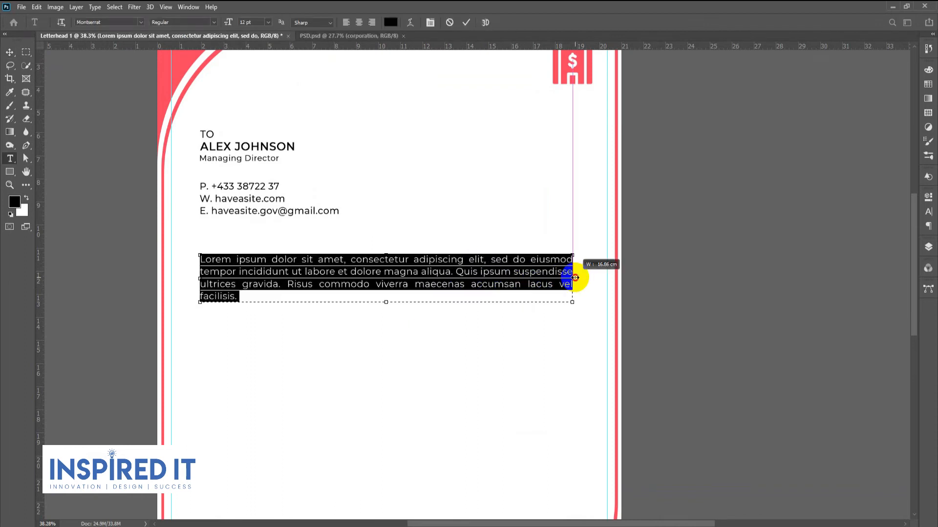
{"action": "key", "text": "ctrl+Return"}
{"action": "scroll", "coordinate": [520, 285], "scroll_direction": "down", "scroll_amount": 4}
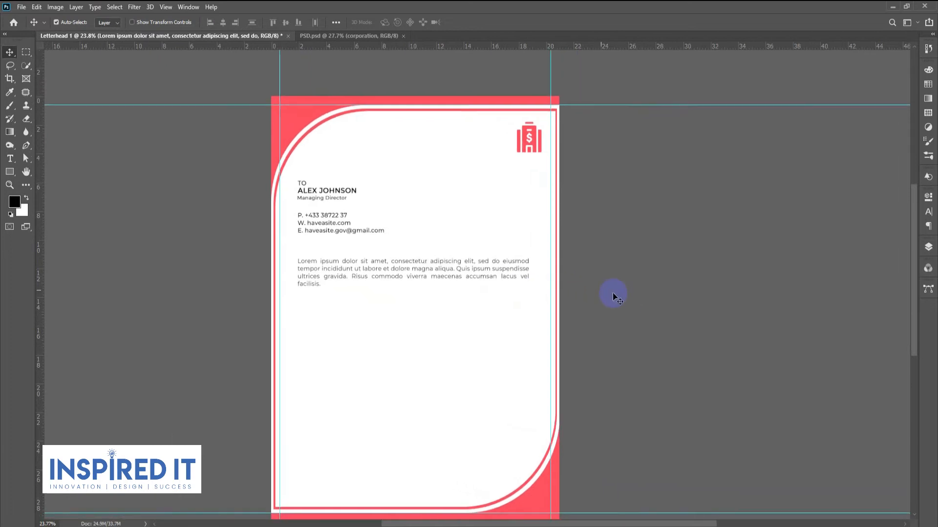
Step: Move the corporation logo inward so its right edge lines up with the paragraph's right edge
{"action": "scroll", "coordinate": [538, 143], "scroll_direction": "up", "scroll_amount": 4}
{"action": "left_click_drag", "start_coordinate": [540, 140], "coordinate": [516, 142]}
{"action": "scroll", "coordinate": [578, 249], "scroll_direction": "down", "scroll_amount": 4}
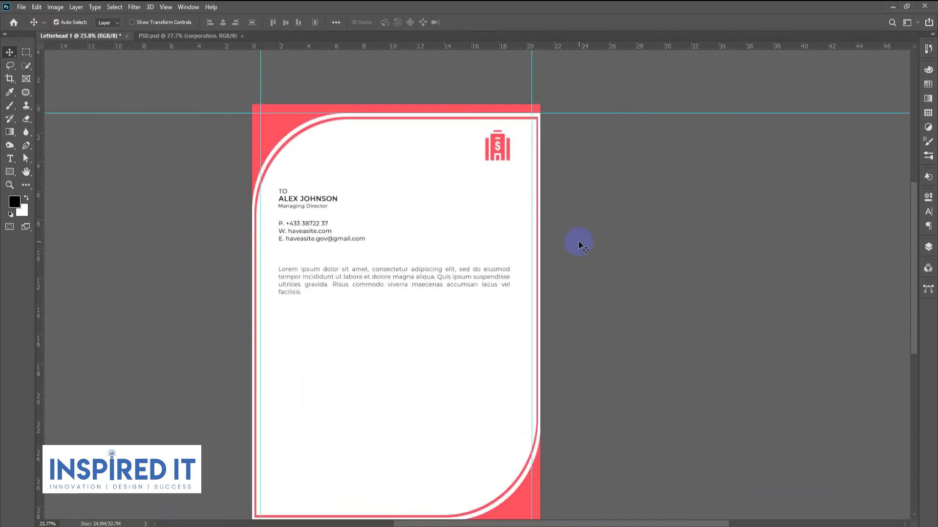
Step: Adjust the height of the first Lorem ipsum text box to fit its four lines
{"action": "scroll", "coordinate": [347, 249], "scroll_direction": "down", "scroll_amount": 3}
{"action": "scroll", "coordinate": [321, 207], "scroll_direction": "up", "scroll_amount": 4}
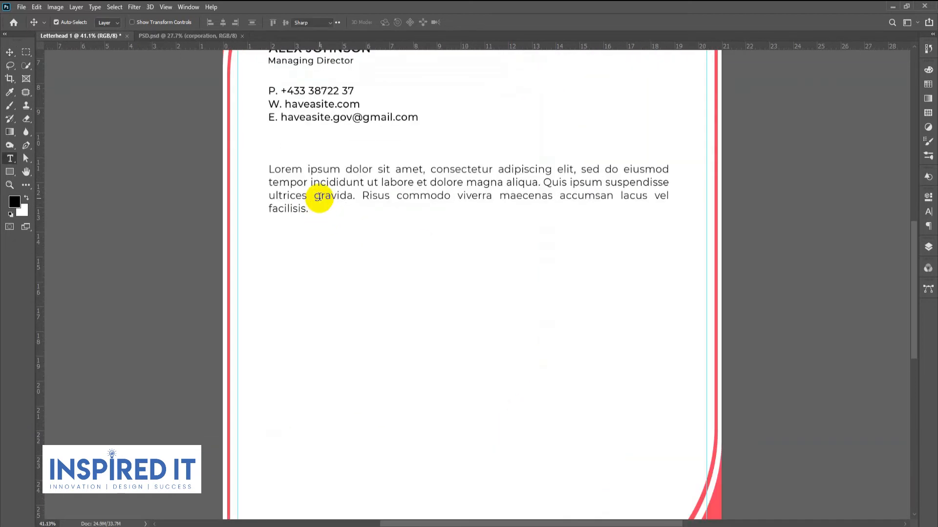
{"action": "double_click", "coordinate": [319, 196]}
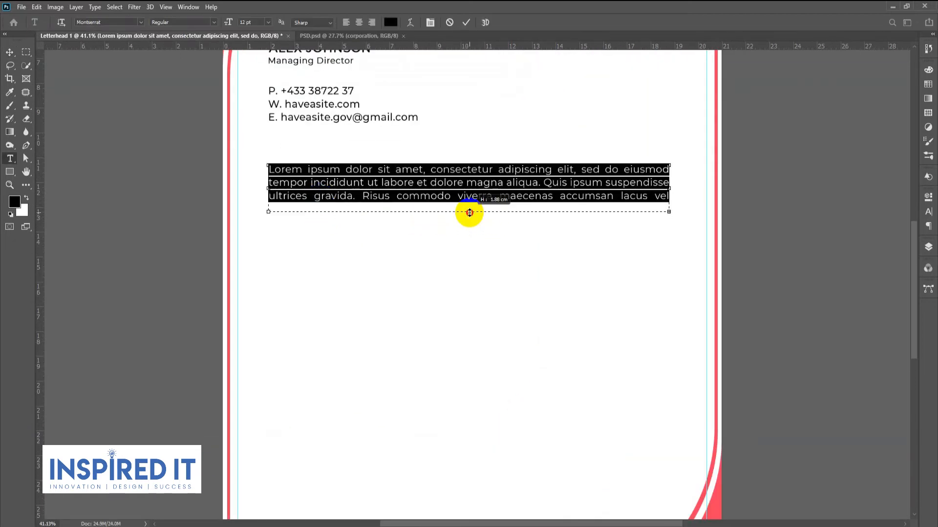
{"action": "left_click", "coordinate": [10, 52]}
{"action": "scroll", "coordinate": [540, 218], "scroll_direction": "down", "scroll_amount": 3}
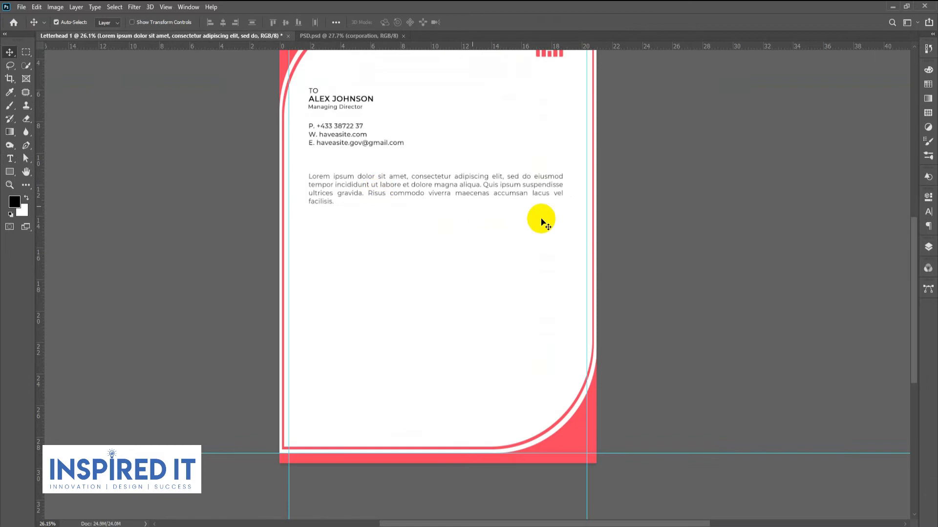
{"action": "left_click_drag", "start_coordinate": [634, 233], "coordinate": [630, 232]}
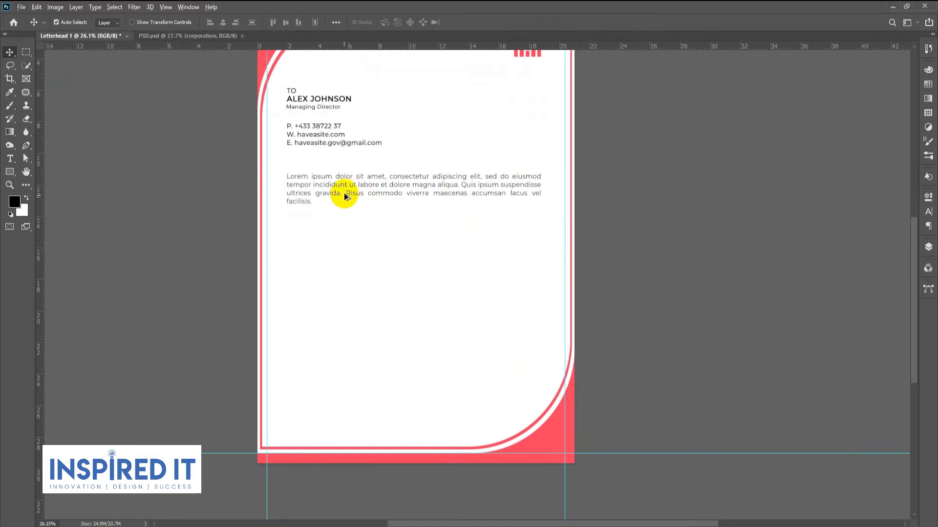
Step: Duplicate the Lorem ipsum paragraph directly below itself and copy the second Lorem ipsum paragraph from the Notepad document
{"action": "left_click_drag", "start_coordinate": [363, 186], "coordinate": [365, 239]}
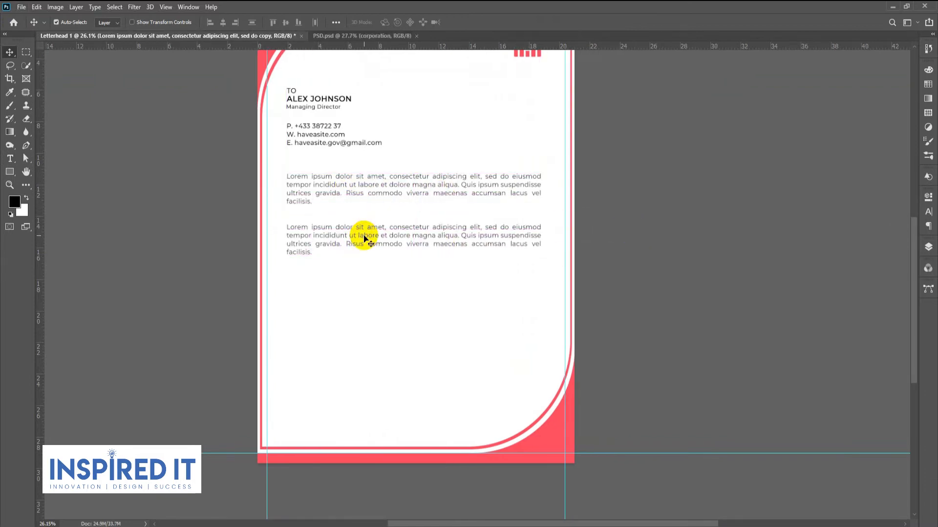
{"action": "key", "text": "alt+Tab"}
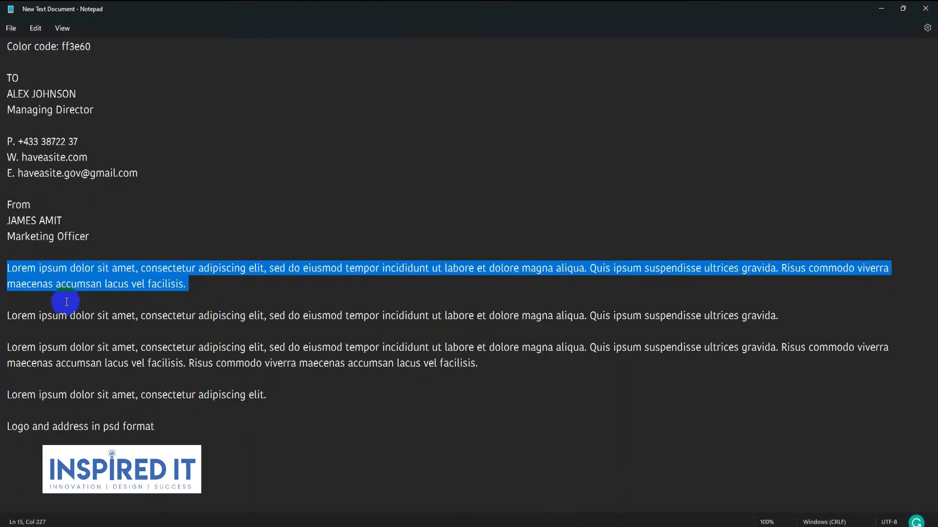
{"action": "left_click_drag", "start_coordinate": [3, 318], "coordinate": [787, 308]}
{"action": "key", "text": "ctrl+c"}
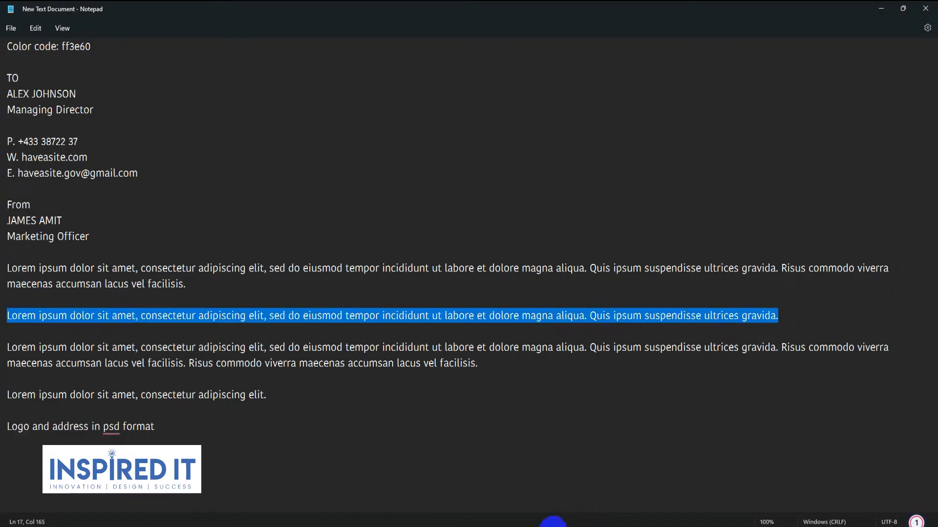
{"action": "left_click", "coordinate": [553, 520]}
Step: Replace the duplicate's text with the copied second paragraph and shorten its text box to three lines
{"action": "left_click", "coordinate": [372, 237]}
{"action": "key", "text": "ctrl+a"}
{"action": "key", "text": "ctrl+v"}
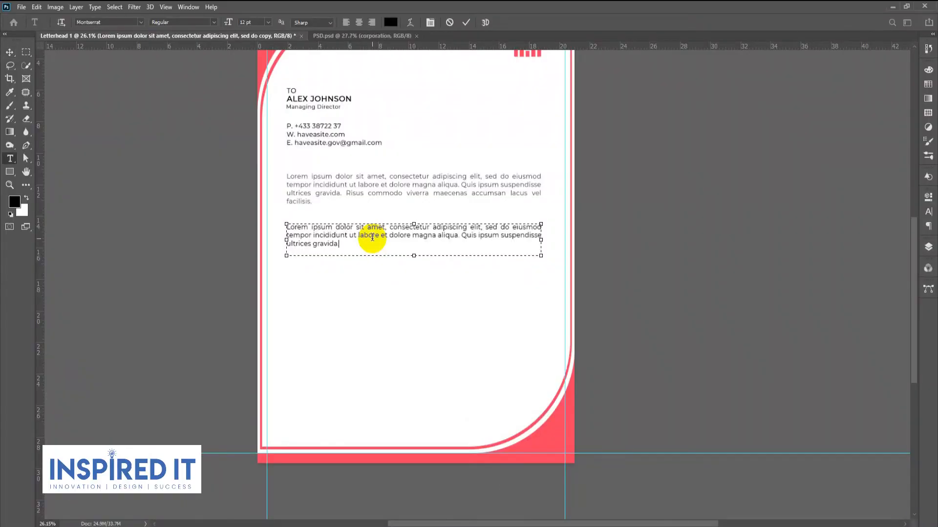
{"action": "left_click_drag", "start_coordinate": [413, 254], "coordinate": [374, 270]}
{"action": "left_click", "coordinate": [10, 53]}
Step: Duplicate the second paragraph below itself, select the duplicate's text, and copy the third Lorem ipsum paragraph from Notepad
{"action": "key", "text": "t"}
{"action": "left_click", "coordinate": [374, 268]}
{"action": "key", "text": "ctrl+a"}
{"action": "key", "text": "alt+Tab"}
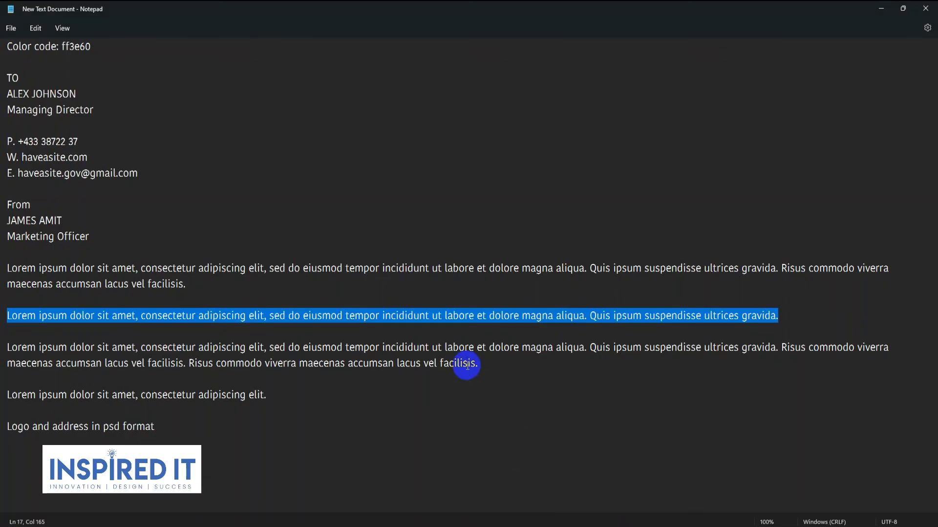
{"action": "left_click_drag", "start_coordinate": [8, 347], "coordinate": [527, 365]}
{"action": "key", "text": "ctrl+c"}
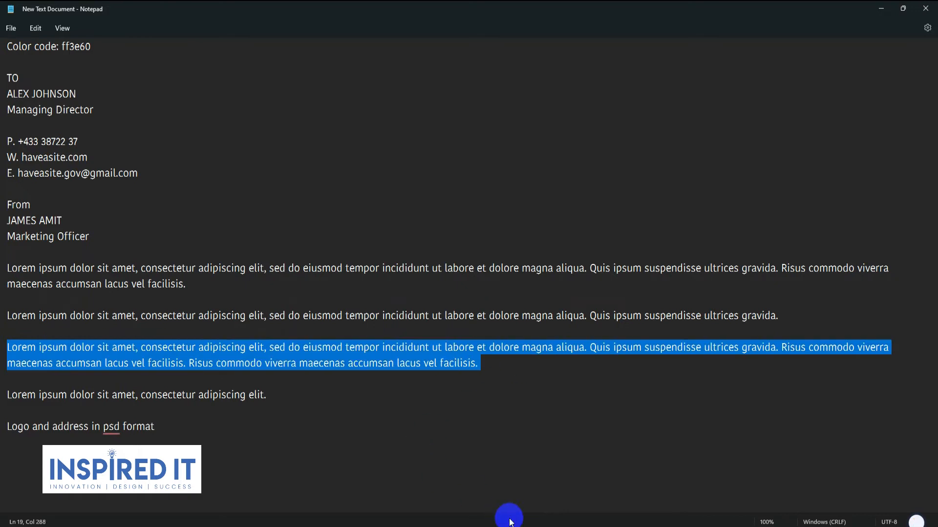
{"action": "key", "text": "alt+Tab"}
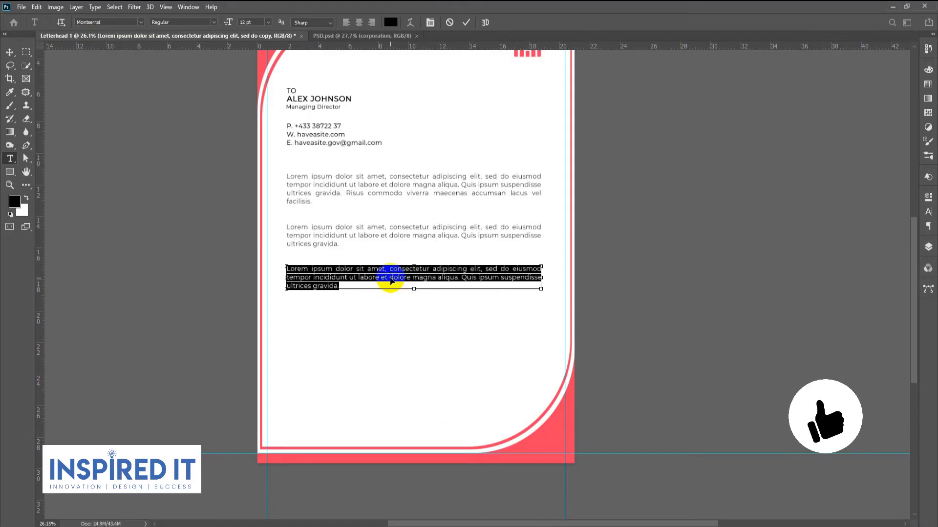
Step: Replace the third text block with the copied paragraph and fit its text box to four lines
{"action": "key", "text": "ctrl+v"}
{"action": "mouse_move", "coordinate": [414, 289]}
{"action": "left_mouse_down"}
{"action": "mouse_move", "coordinate": [418, 317]}
{"action": "mouse_move", "coordinate": [418, 299]}
{"action": "left_mouse_up"}
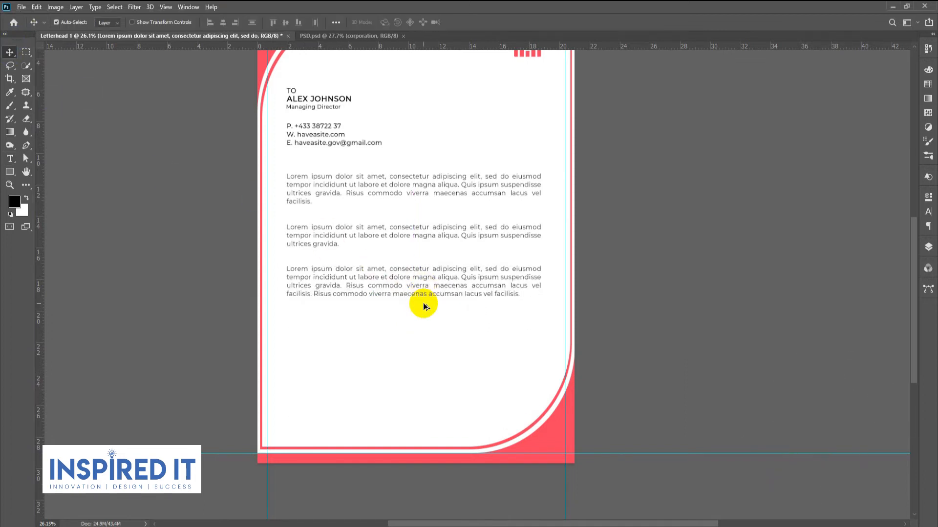
{"action": "scroll", "coordinate": [421, 306], "scroll_direction": "up", "scroll_amount": 3}
{"action": "double_click", "coordinate": [395, 288]}
{"action": "mouse_move", "coordinate": [400, 297]}
{"action": "left_mouse_down"}
{"action": "mouse_move", "coordinate": [398, 310]}
{"action": "mouse_move", "coordinate": [401, 294]}
{"action": "left_mouse_up"}
{"action": "left_click", "coordinate": [9, 53]}
{"action": "scroll", "coordinate": [241, 191], "scroll_direction": "down", "scroll_amount": 4}
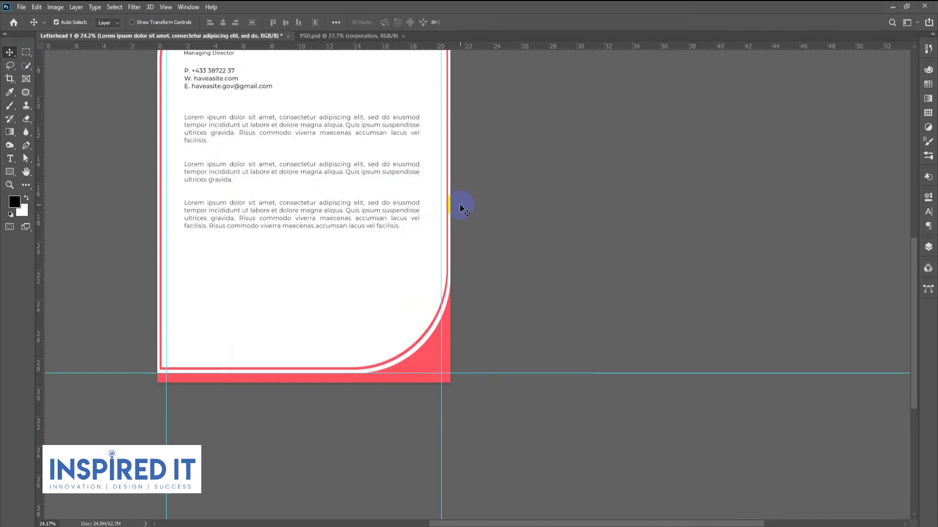
Step: Duplicate the third paragraph below itself and copy the last Lorem ipsum line from the Notepad document
{"action": "scroll", "coordinate": [308, 263], "scroll_direction": "up", "scroll_amount": 3}
{"action": "left_click_drag", "start_coordinate": [307, 230], "coordinate": [307, 303]}
{"action": "key", "text": "alt+Tab"}
{"action": "left_click_drag", "start_coordinate": [271, 395], "coordinate": [6, 393]}
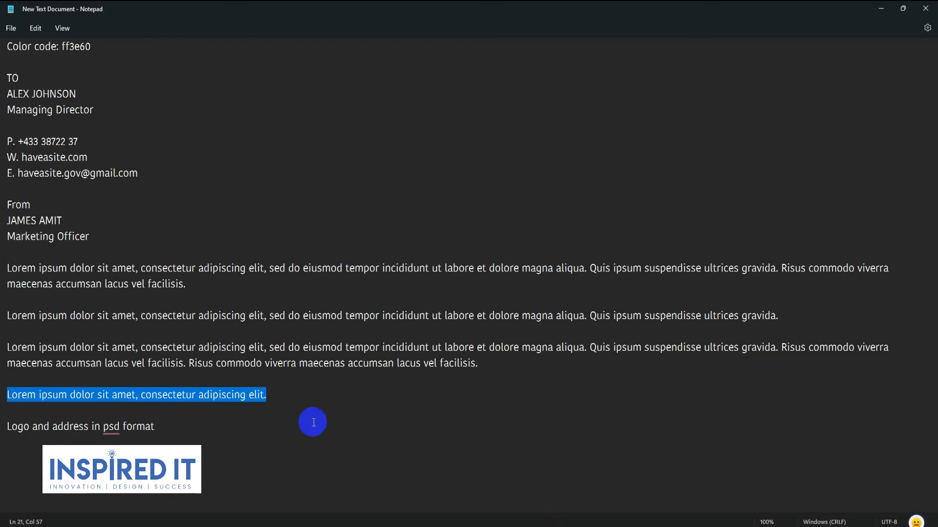
{"action": "key", "text": "alt+Tab"}
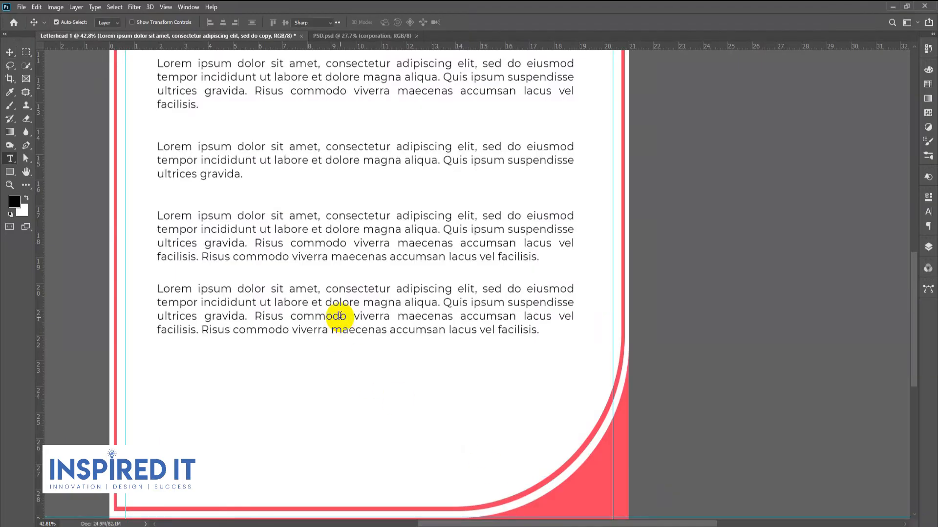
Step: Replace the fourth block's text with "Lorem ipsum dolor sit amet, consectetur adipiscing elit." and shrink its box around the single line
{"action": "left_click", "coordinate": [339, 316]}
{"action": "key", "text": "ctrl+a"}
{"action": "type", "text": "Lorem ipsum dolor sit amet, consectetur adipiscing elit."}
{"action": "left_click_drag", "start_coordinate": [366, 331], "coordinate": [366, 296]}
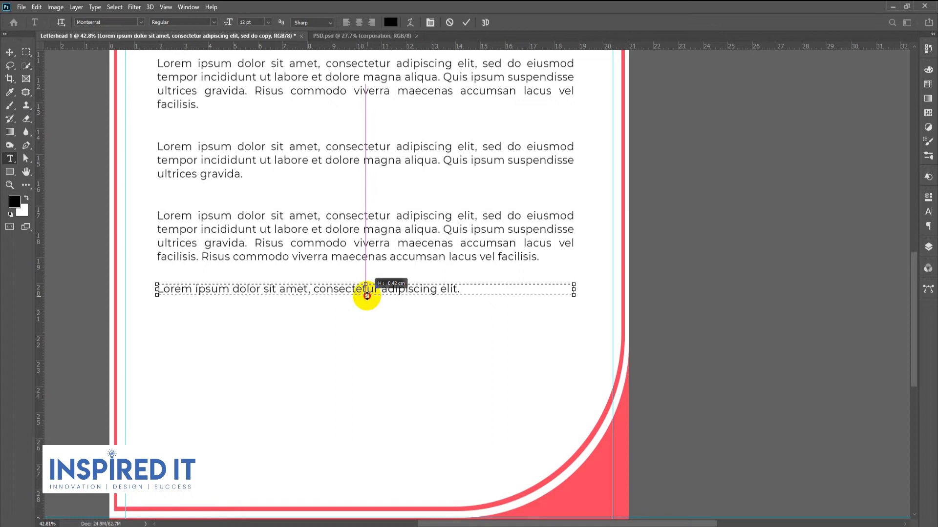
{"action": "left_click_drag", "start_coordinate": [573, 290], "coordinate": [461, 291]}
{"action": "left_click", "coordinate": [10, 53]}
{"action": "scroll", "coordinate": [271, 229], "scroll_direction": "down", "scroll_amount": 8}
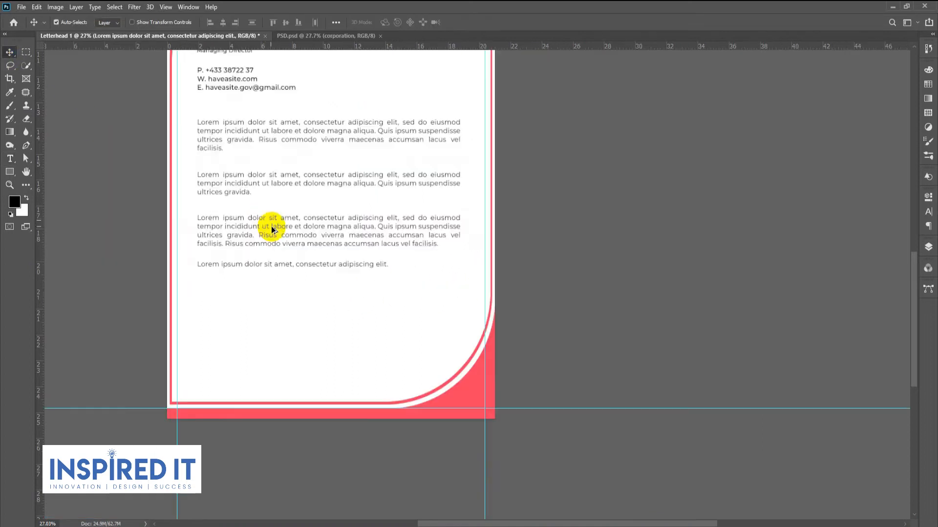
{"action": "left_click_drag", "start_coordinate": [502, 232], "coordinate": [507, 278]}
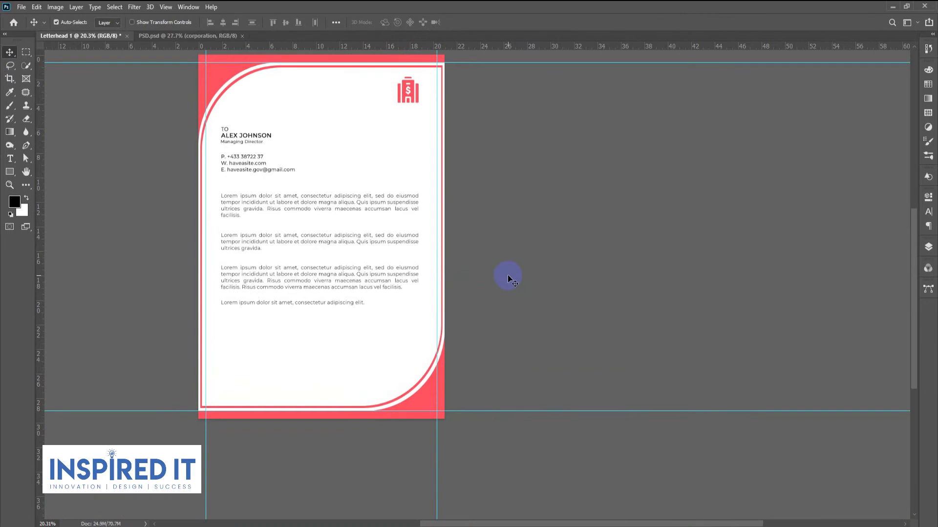
{"action": "scroll", "coordinate": [342, 205], "scroll_direction": "up", "scroll_amount": 7}
{"action": "double_click", "coordinate": [342, 210]}
{"action": "left_click", "coordinate": [138, 174]}
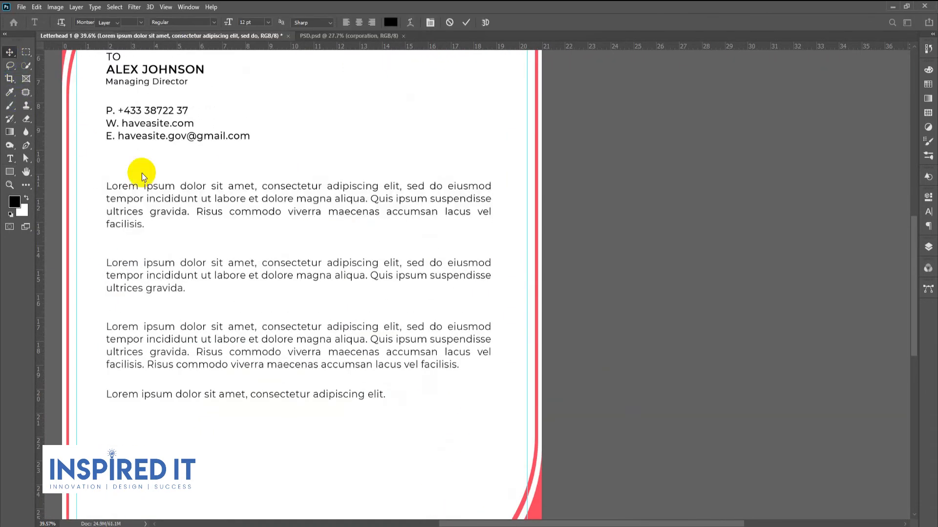
{"action": "scroll", "coordinate": [561, 279], "scroll_direction": "down", "scroll_amount": 5}
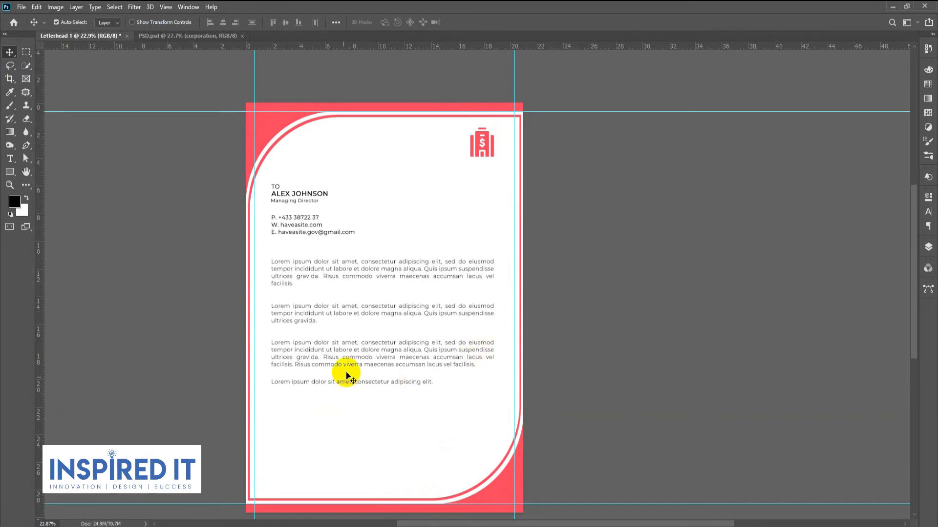
Step: Move the closing Lorem ipsum line slightly up and distribute the vertical spacing of all four body text layers evenly
{"action": "scroll", "coordinate": [342, 361], "scroll_direction": "up", "scroll_amount": 4}
{"action": "left_click_drag", "start_coordinate": [338, 415], "coordinate": [340, 405]}
{"action": "left_click", "coordinate": [928, 249]}
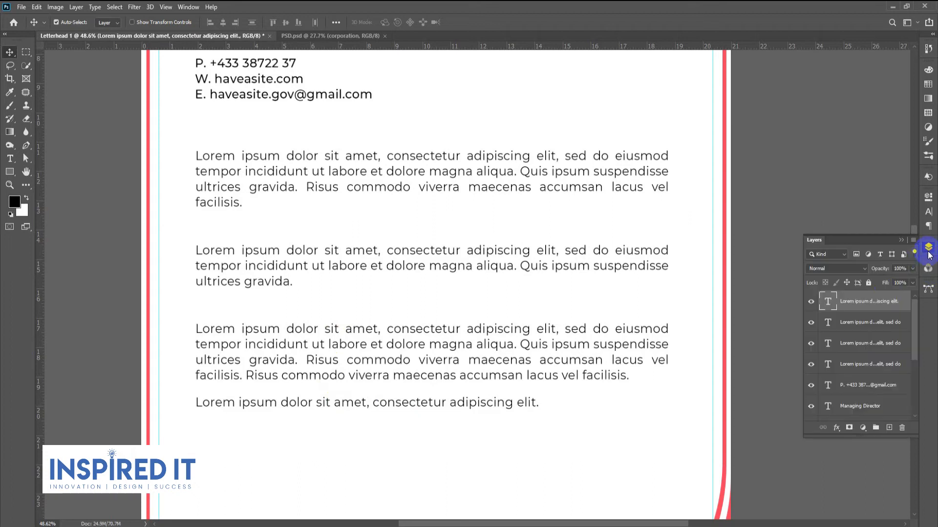
{"action": "left_click", "coordinate": [861, 363], "text": "shift"}
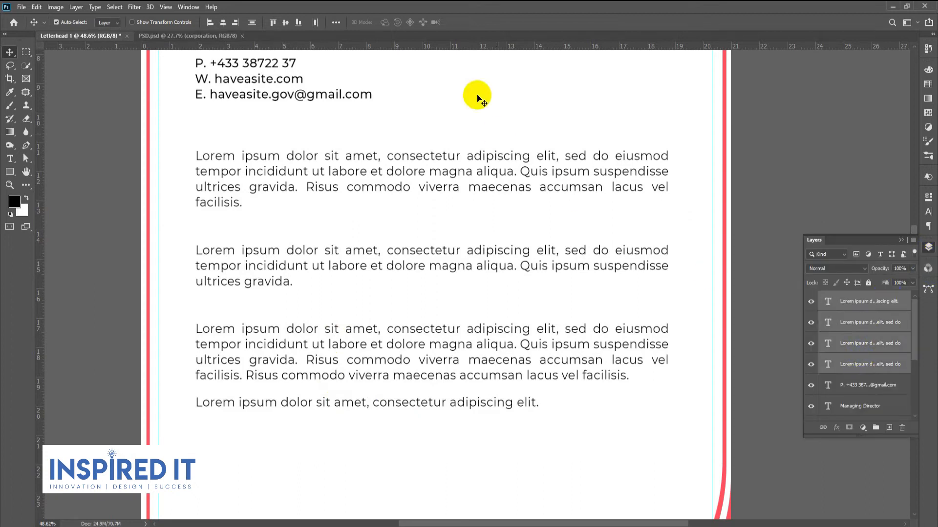
{"action": "left_click", "coordinate": [336, 23]}
{"action": "left_click", "coordinate": [290, 116]}
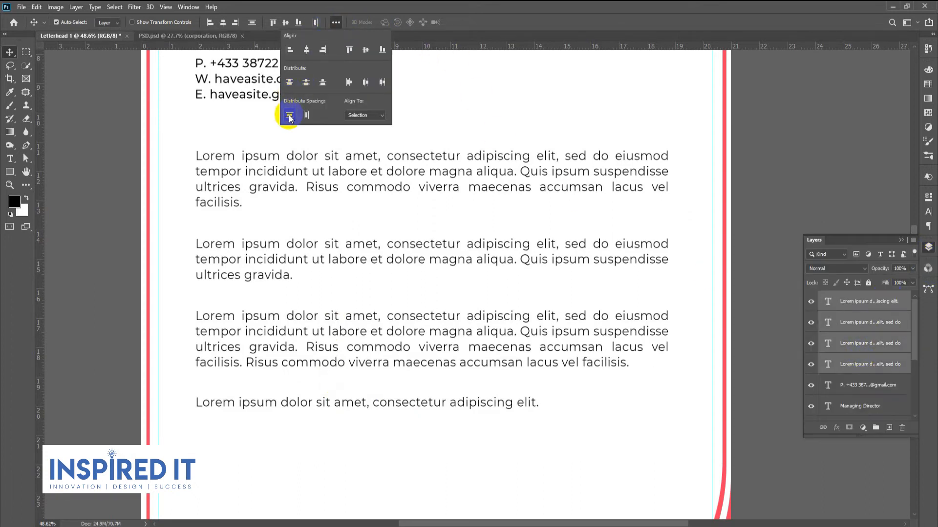
{"action": "left_click", "coordinate": [307, 83]}
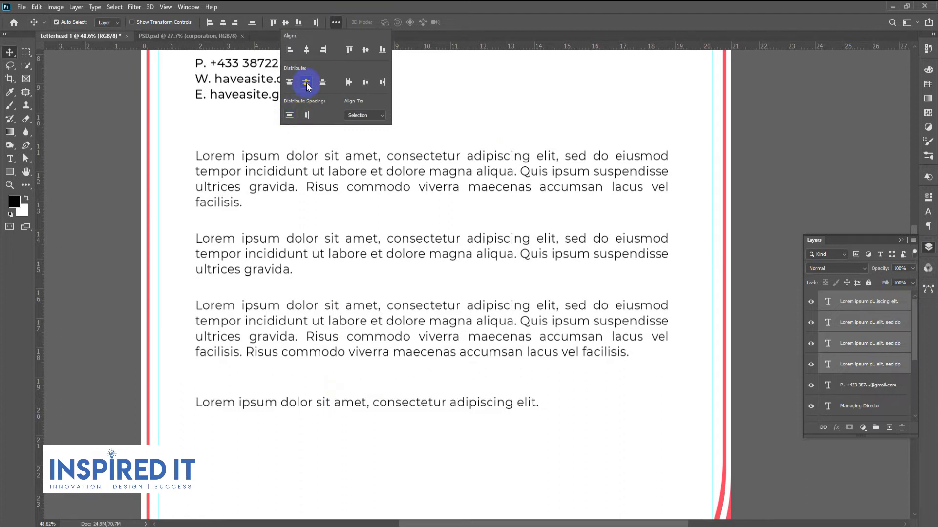
{"action": "left_click", "coordinate": [290, 115]}
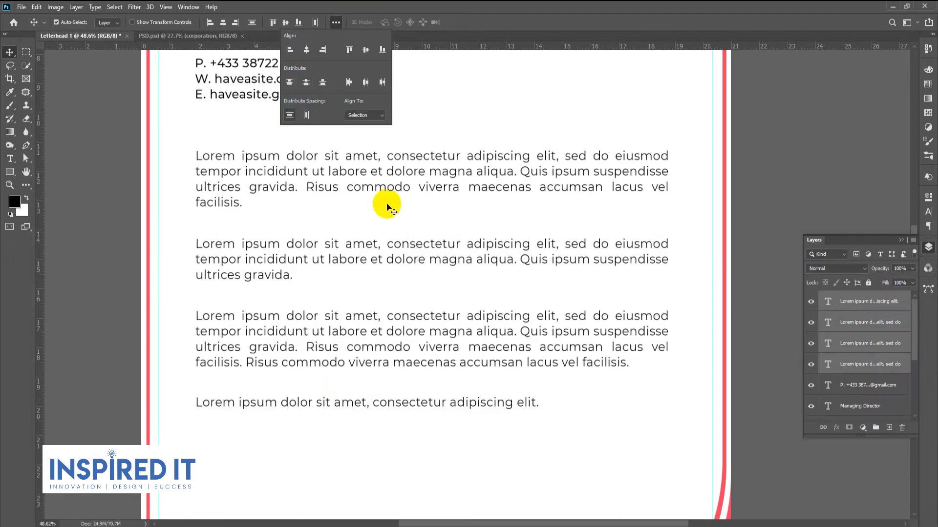
{"action": "left_click", "coordinate": [762, 187]}
Step: Nudge the closing Lorem ipsum line further up, close beneath the third paragraph
{"action": "left_click", "coordinate": [870, 311]}
{"action": "key", "text": "shift+Up"}
{"action": "key", "text": "shift+Up"}
{"action": "key", "text": "shift+Up"}
{"action": "key", "text": "shift+Up"}
{"action": "key", "text": "shift+Up"}
{"action": "key", "text": "shift+Up"}
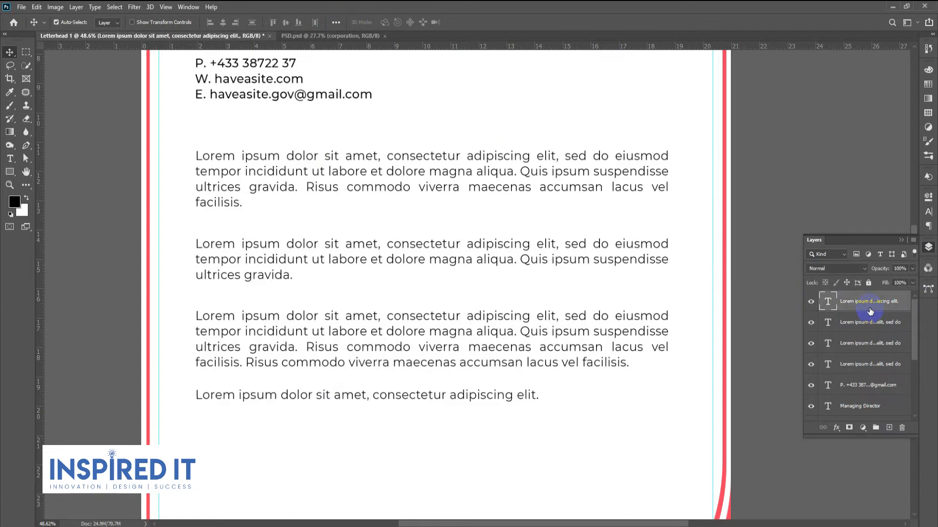
Step: Redistribute the vertical spacing between the four Lorem ipsum text layers and deselect them
{"action": "left_click", "coordinate": [865, 370], "text": "shift"}
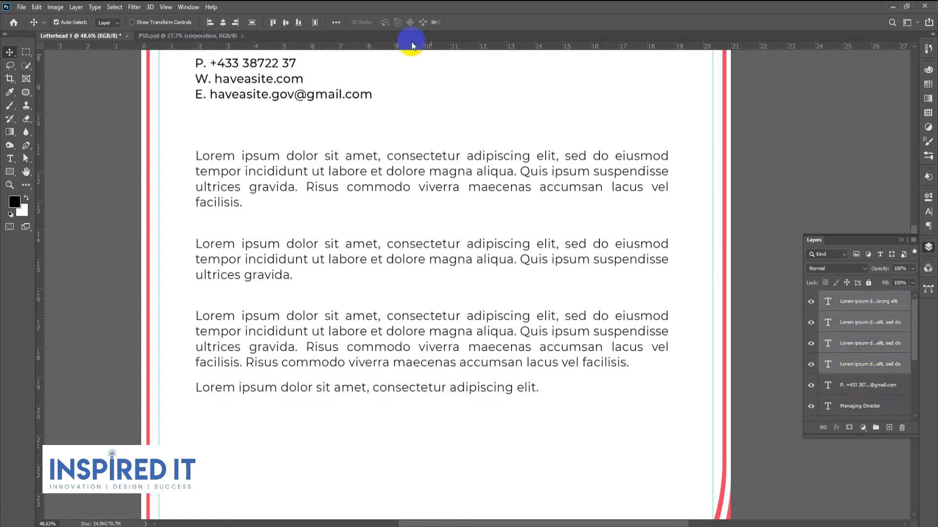
{"action": "left_click", "coordinate": [335, 22]}
{"action": "left_click", "coordinate": [291, 115]}
{"action": "left_click", "coordinate": [782, 168]}
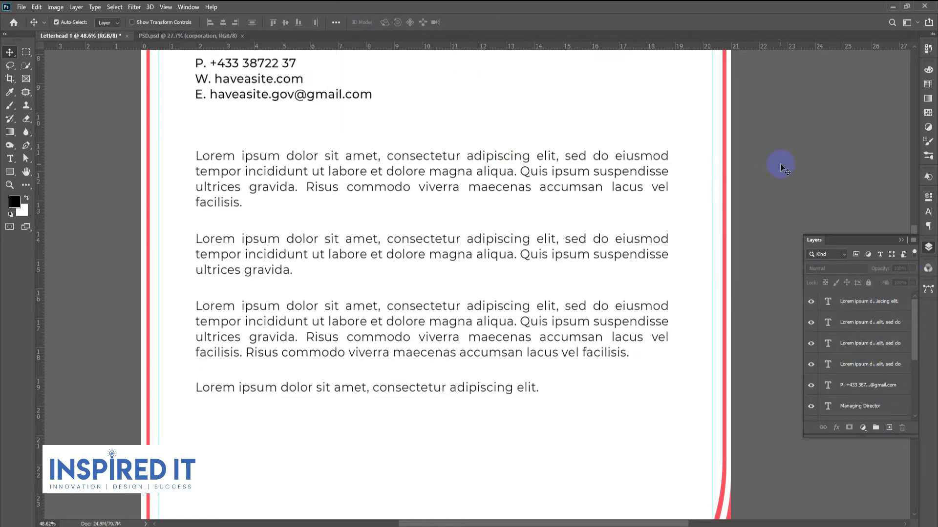
{"action": "left_click", "coordinate": [926, 250]}
{"action": "scroll", "coordinate": [445, 250], "scroll_direction": "down", "scroll_amount": 4}
{"action": "left_click_drag", "start_coordinate": [686, 292], "coordinate": [653, 325]}
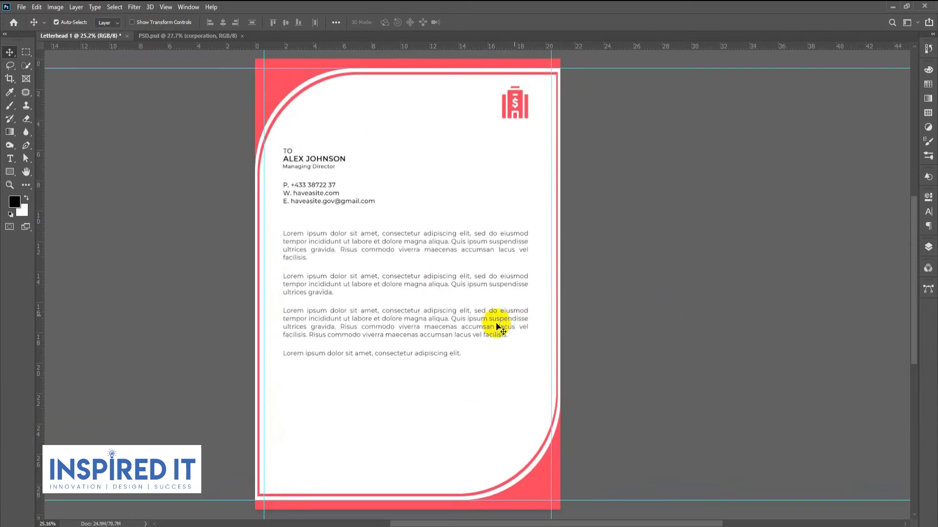
Step: Set the font style of the three-line contact block (phone, website, e-mail) to Regular
{"action": "scroll", "coordinate": [492, 323], "scroll_direction": "down", "scroll_amount": 1}
{"action": "left_click_drag", "start_coordinate": [588, 328], "coordinate": [587, 323]}
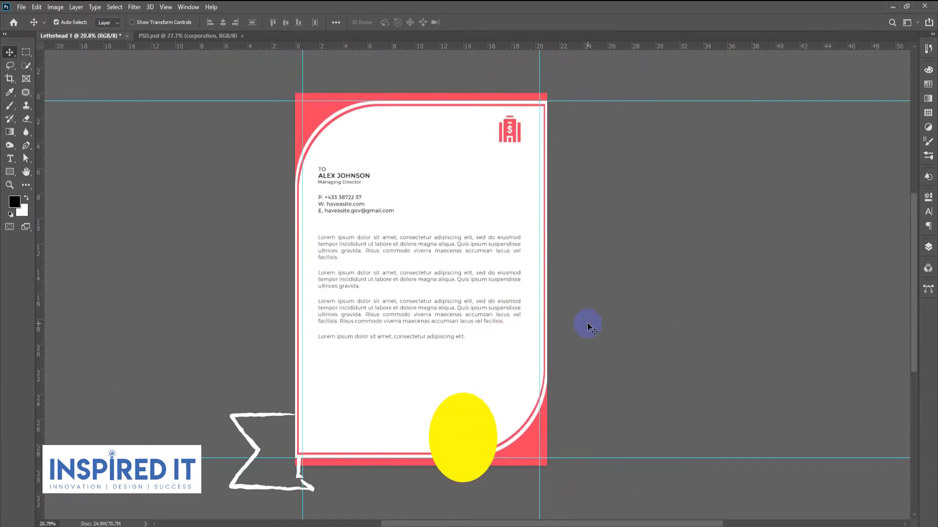
{"action": "scroll", "coordinate": [378, 207], "scroll_direction": "up", "scroll_amount": 3}
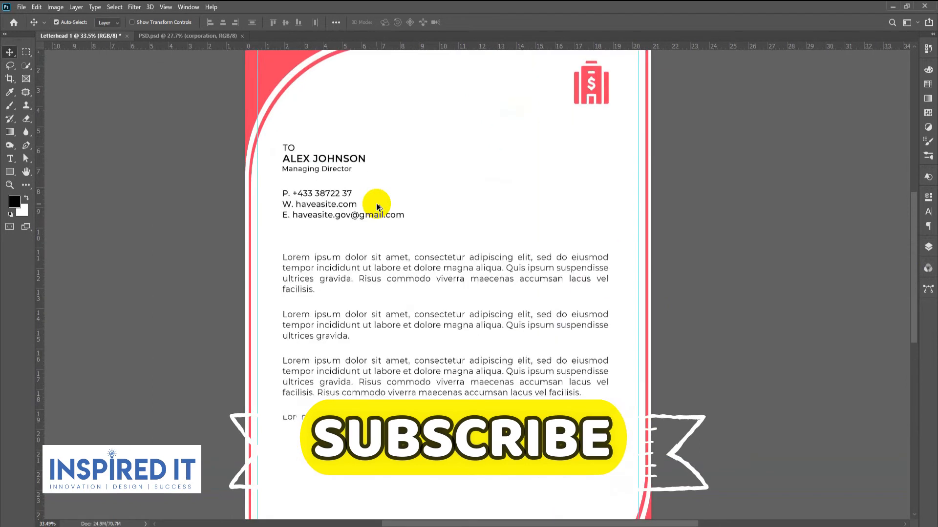
{"action": "double_click", "coordinate": [346, 209]}
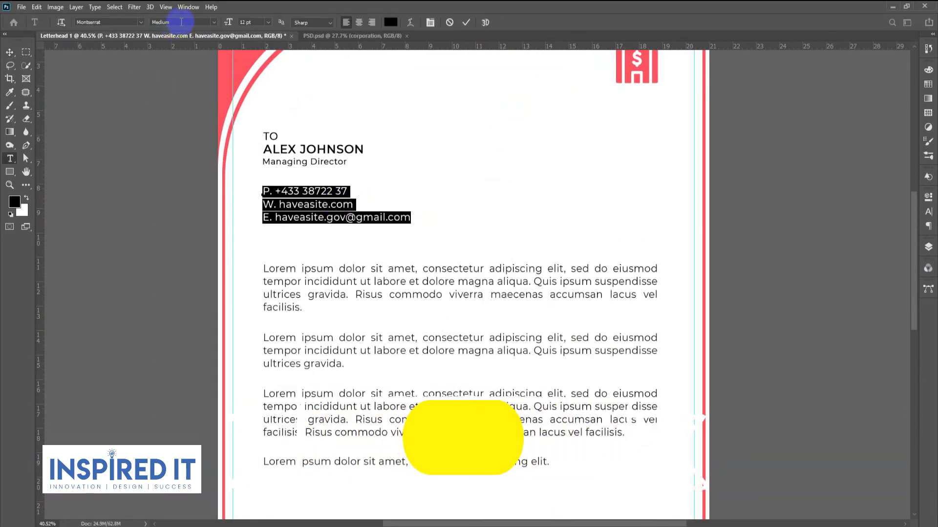
{"action": "left_click", "coordinate": [183, 22]}
{"action": "left_click", "coordinate": [179, 81]}
{"action": "left_click", "coordinate": [10, 52]}
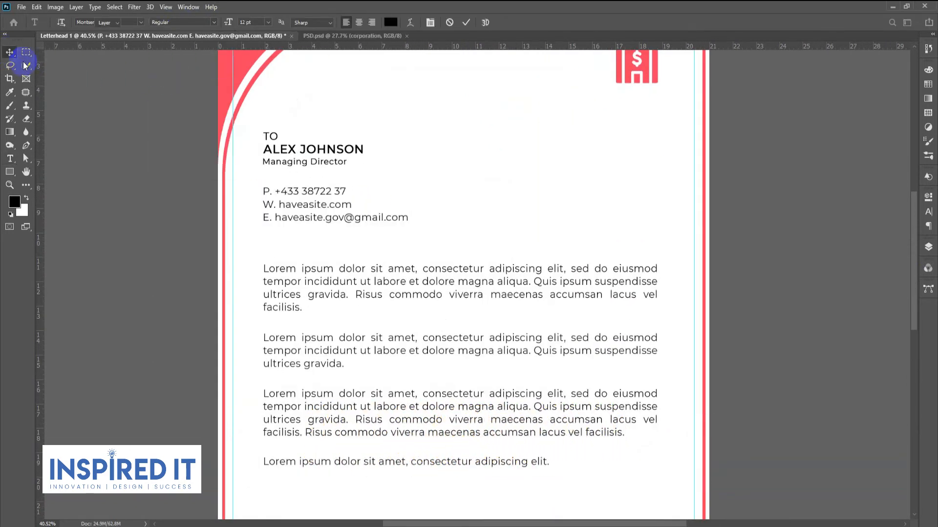
Step: Remove the faux bold from the Managing Director line beneath the recipient's name
{"action": "scroll", "coordinate": [376, 247], "scroll_direction": "down", "scroll_amount": 3}
{"action": "scroll", "coordinate": [257, 188], "scroll_direction": "up", "scroll_amount": 5}
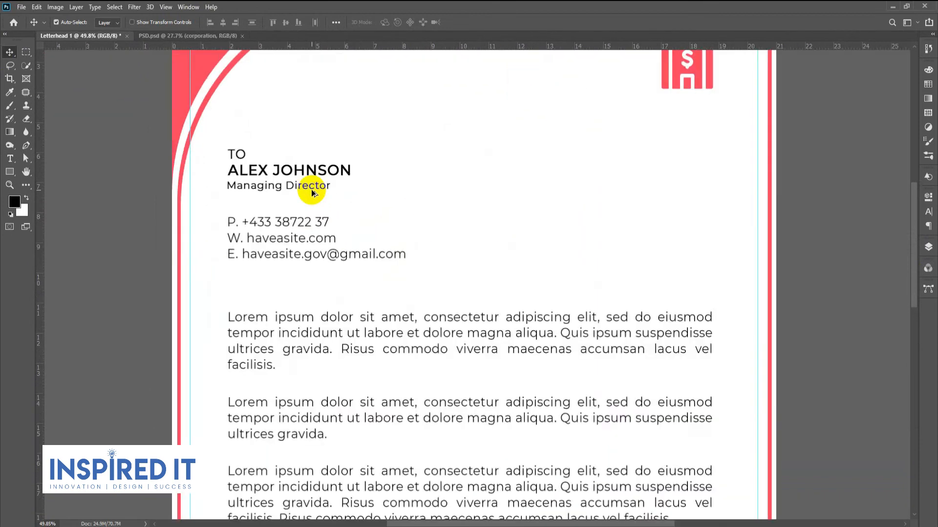
{"action": "double_click", "coordinate": [312, 183]}
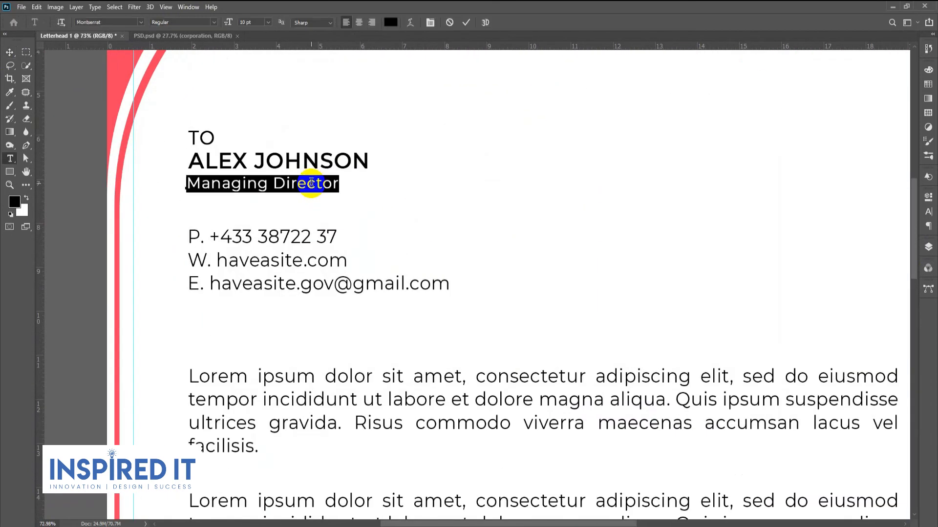
{"action": "left_click", "coordinate": [928, 213]}
{"action": "left_click", "coordinate": [830, 264]}
{"action": "left_click", "coordinate": [929, 211]}
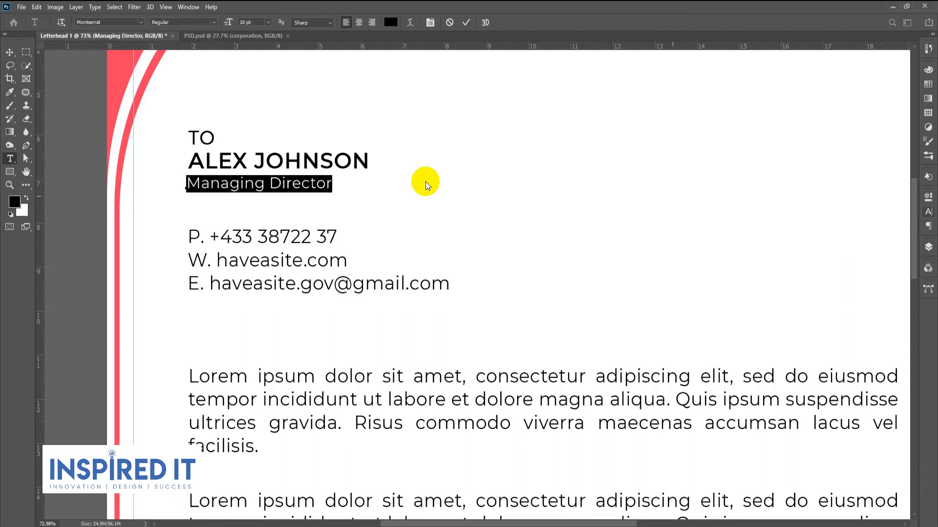
{"action": "left_click", "coordinate": [10, 52]}
{"action": "scroll", "coordinate": [337, 193], "scroll_direction": "down", "scroll_amount": 3}
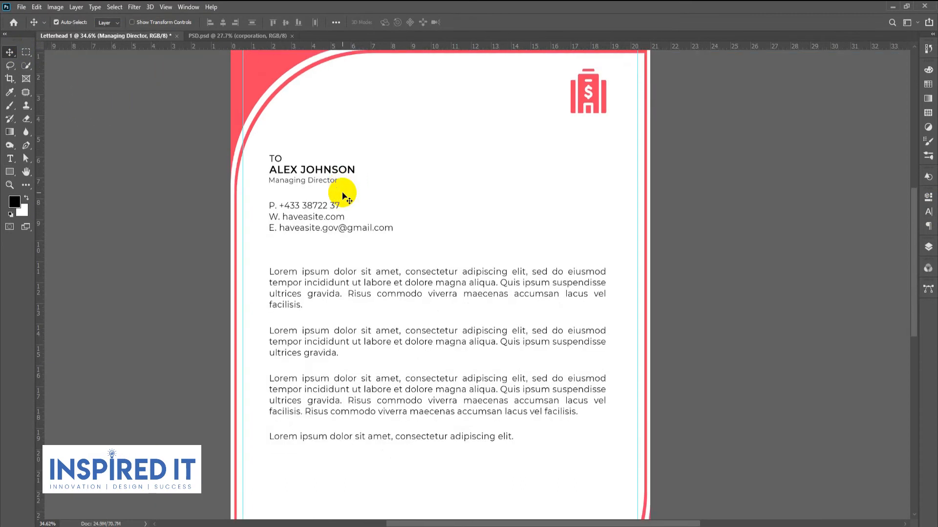
{"action": "scroll", "coordinate": [337, 196], "scroll_direction": "down", "scroll_amount": 1}
{"action": "left_click_drag", "start_coordinate": [672, 228], "coordinate": [619, 228]}
{"action": "scroll", "coordinate": [320, 272], "scroll_direction": "down", "scroll_amount": 1}
{"action": "left_click_drag", "start_coordinate": [347, 269], "coordinate": [351, 254]}
{"action": "left_click", "coordinate": [573, 253]}
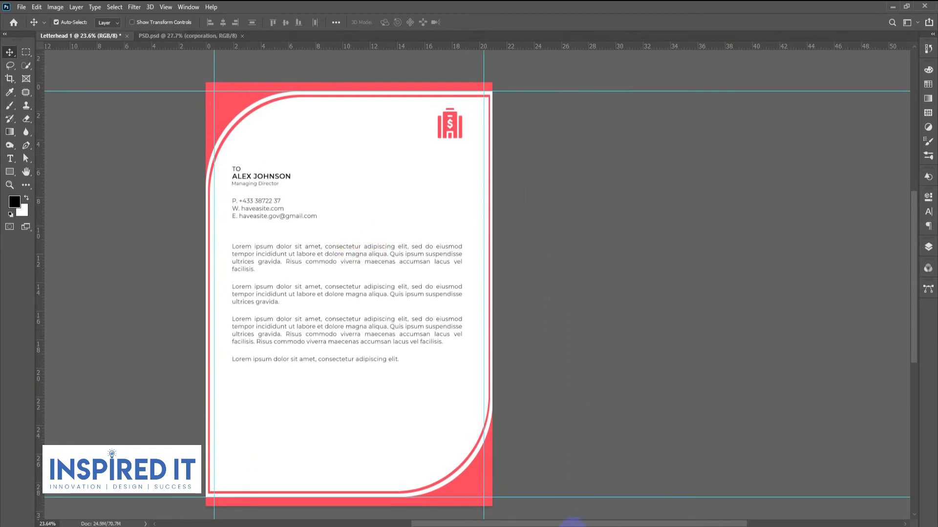
Step: Switch to Notepad and copy the sender's name together with the Marketing Officer line
{"action": "left_click", "coordinate": [573, 526]}
{"action": "left_click", "coordinate": [161, 192]}
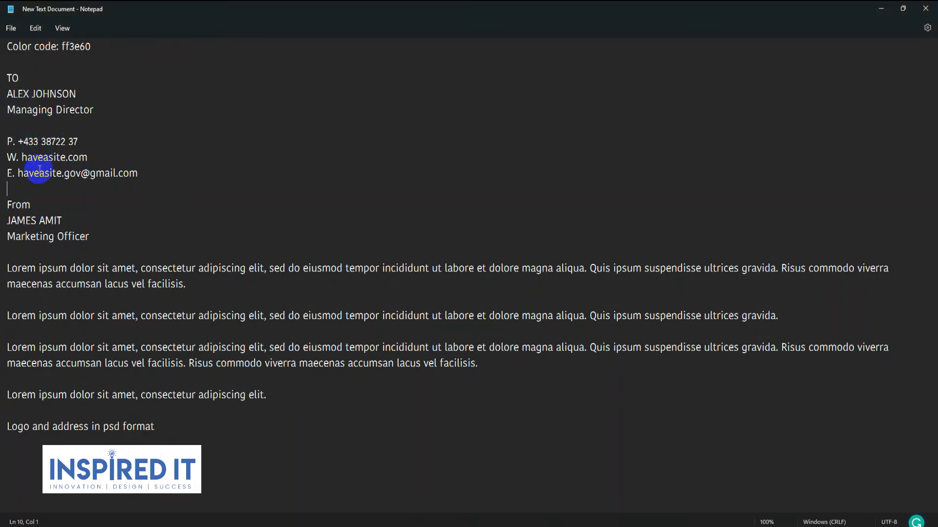
{"action": "left_click_drag", "start_coordinate": [8, 218], "coordinate": [108, 237]}
{"action": "key", "text": "ctrl+c"}
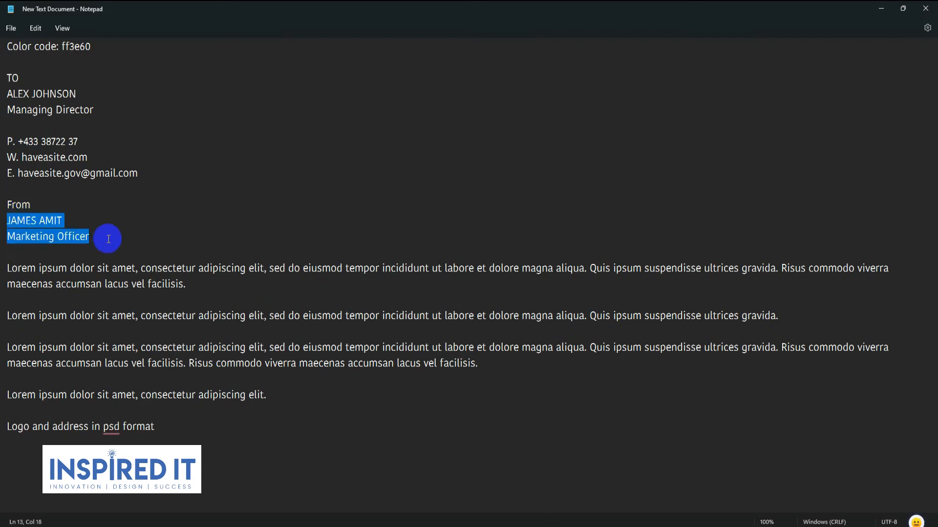
Step: Back in Photoshop, duplicate the recipient's name below the closing body line and replace the copy's text with the copied sender lines
{"action": "left_click", "coordinate": [541, 526]}
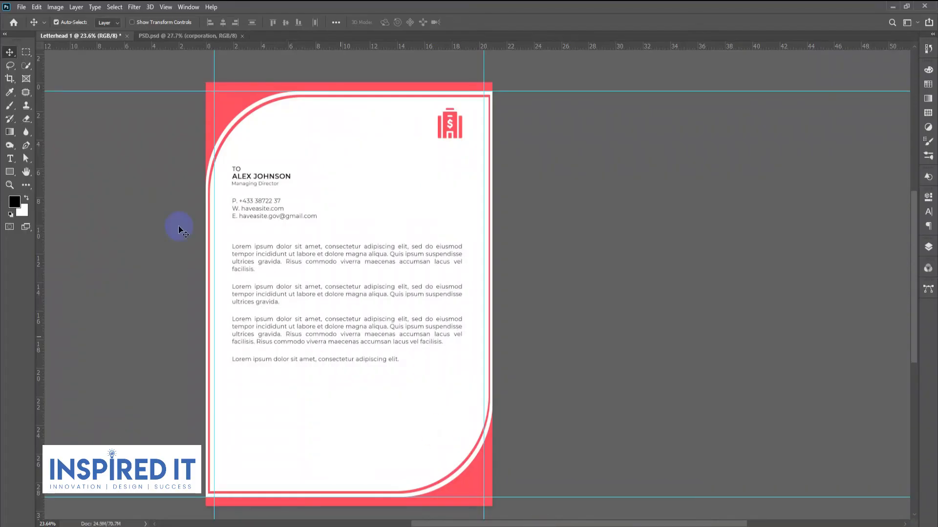
{"action": "left_click_drag", "start_coordinate": [286, 179], "coordinate": [316, 411]}
{"action": "double_click", "coordinate": [264, 411]}
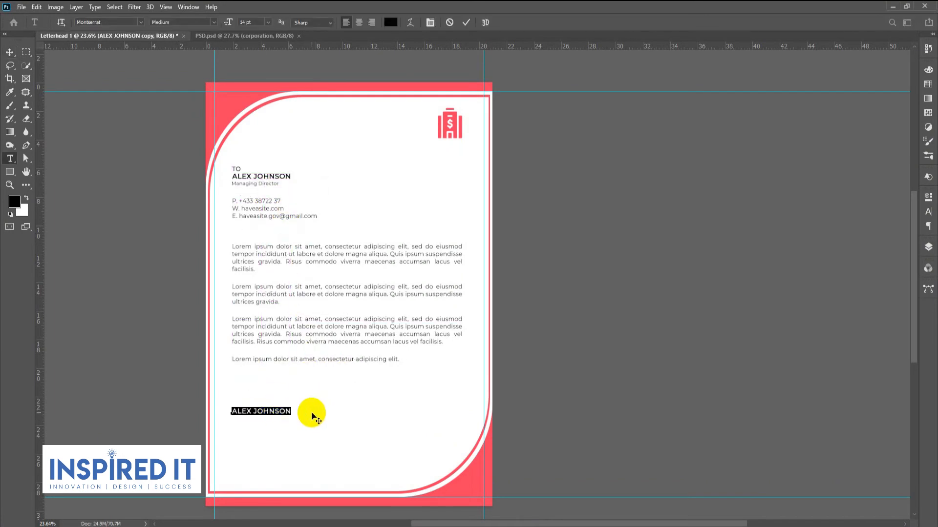
{"action": "key", "text": "ctrl+v"}
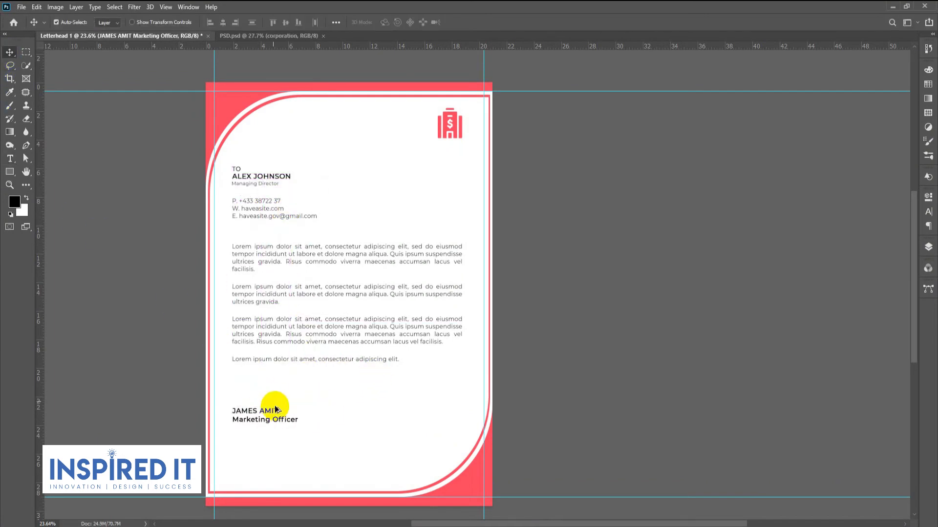
Step: Delete the Marketing Officer line from the new sender text, keeping only the sender's name
{"action": "scroll", "coordinate": [272, 412], "scroll_direction": "up", "scroll_amount": 3}
{"action": "key", "text": "ctrl+a"}
{"action": "left_click_drag", "start_coordinate": [335, 435], "coordinate": [283, 404]}
{"action": "key", "text": "BackSpace"}
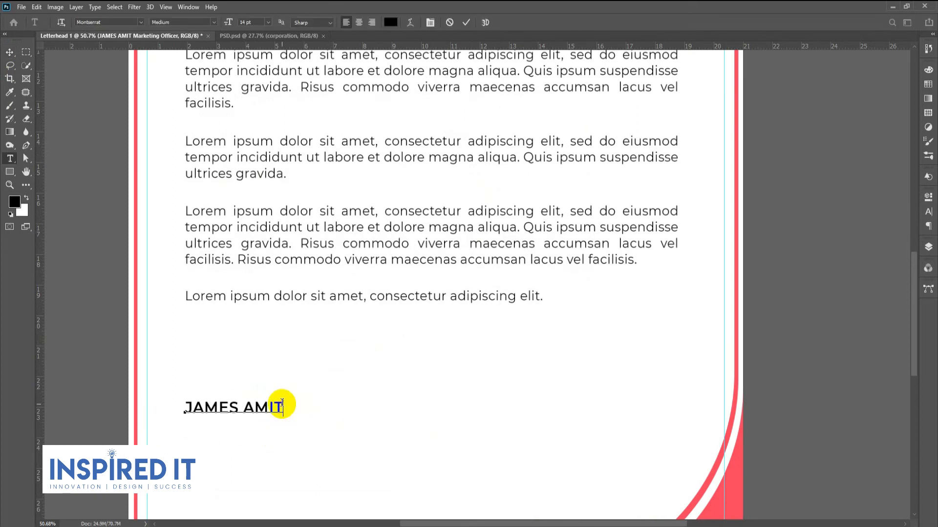
{"action": "left_click", "coordinate": [10, 54]}
{"action": "scroll", "coordinate": [321, 382], "scroll_direction": "down", "scroll_amount": 3}
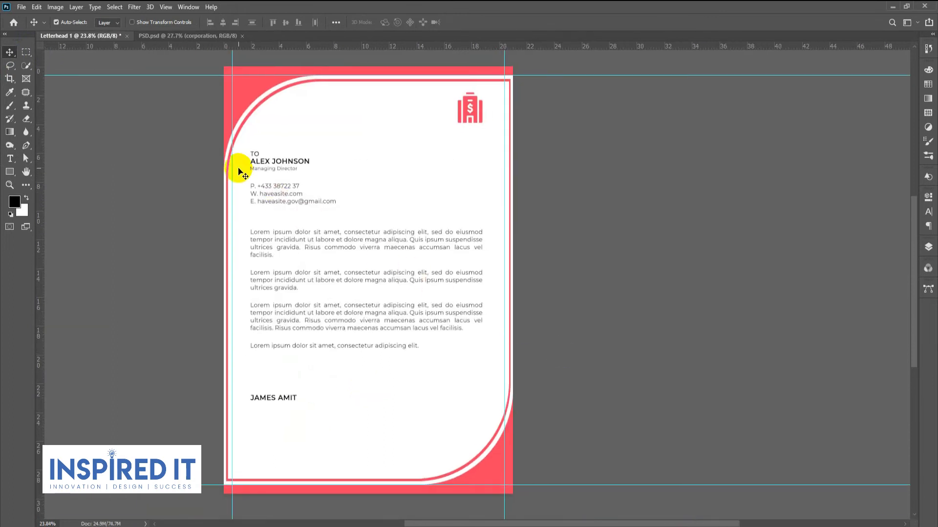
{"action": "left_click_drag", "start_coordinate": [256, 175], "coordinate": [294, 200]}
{"action": "key", "text": "ctrl+z"}
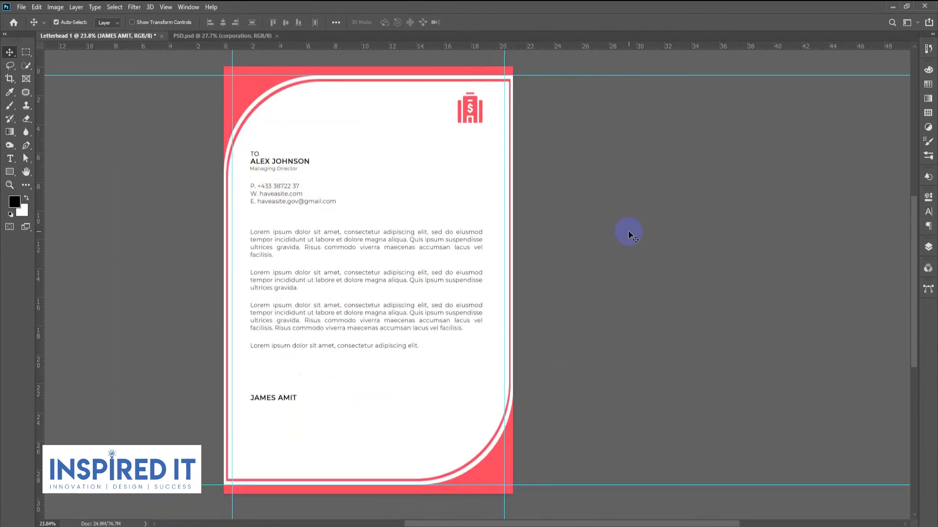
{"action": "left_click", "coordinate": [628, 231]}
Step: Duplicate the Managing Director line and place the copy beneath the sender's name
{"action": "scroll", "coordinate": [291, 187], "scroll_direction": "up", "scroll_amount": 7}
{"action": "left_click_drag", "start_coordinate": [287, 152], "coordinate": [372, 296]}
{"action": "left_click", "coordinate": [779, 305]}
{"action": "scroll", "coordinate": [387, 305], "scroll_direction": "up", "scroll_amount": 4}
{"action": "left_click_drag", "start_coordinate": [285, 299], "coordinate": [261, 453]}
Step: Replace the duplicated job title with "Marketing Officer" copied from Notepad
{"action": "scroll", "coordinate": [288, 433], "scroll_direction": "down", "scroll_amount": 1}
{"action": "scroll", "coordinate": [331, 303], "scroll_direction": "up", "scroll_amount": 8}
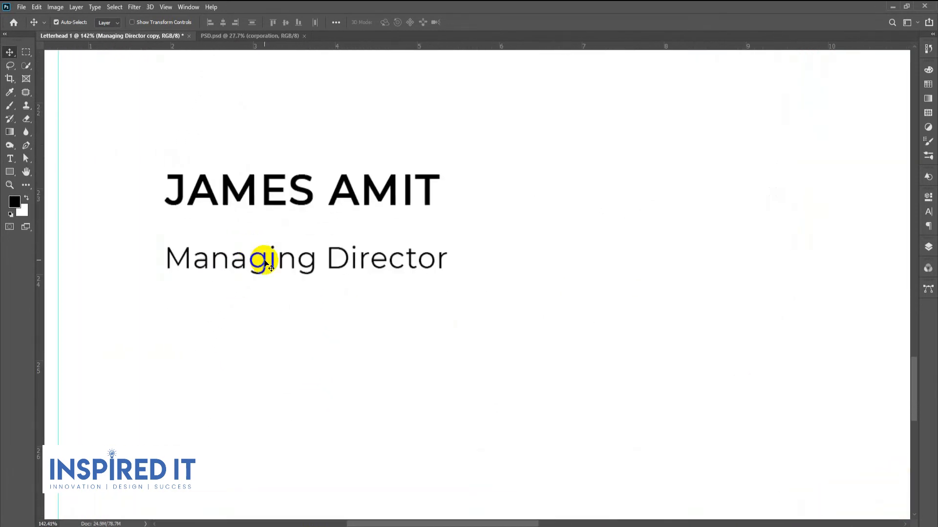
{"action": "double_click", "coordinate": [266, 263]}
{"action": "key", "text": "alt+Tab"}
{"action": "left_click_drag", "start_coordinate": [96, 237], "coordinate": [2, 238]}
{"action": "key", "text": "ctrl+c"}
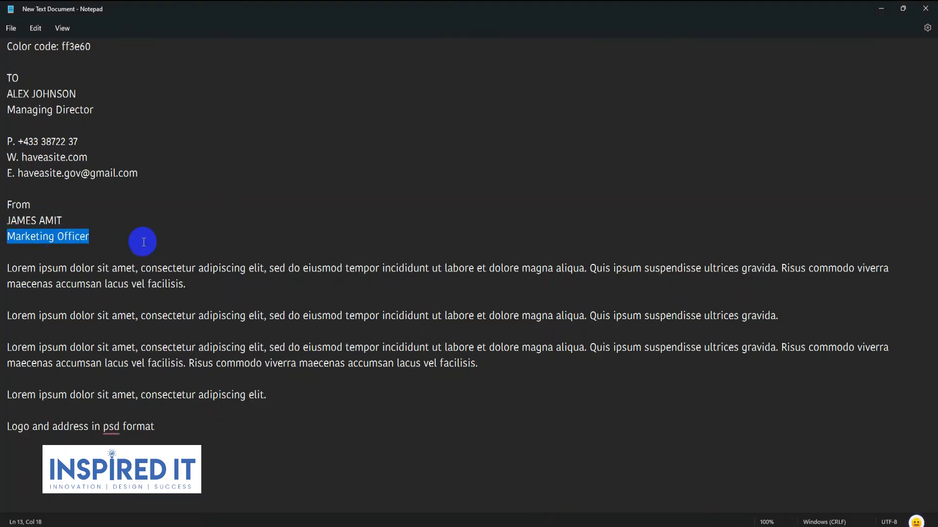
{"action": "left_click", "coordinate": [547, 526]}
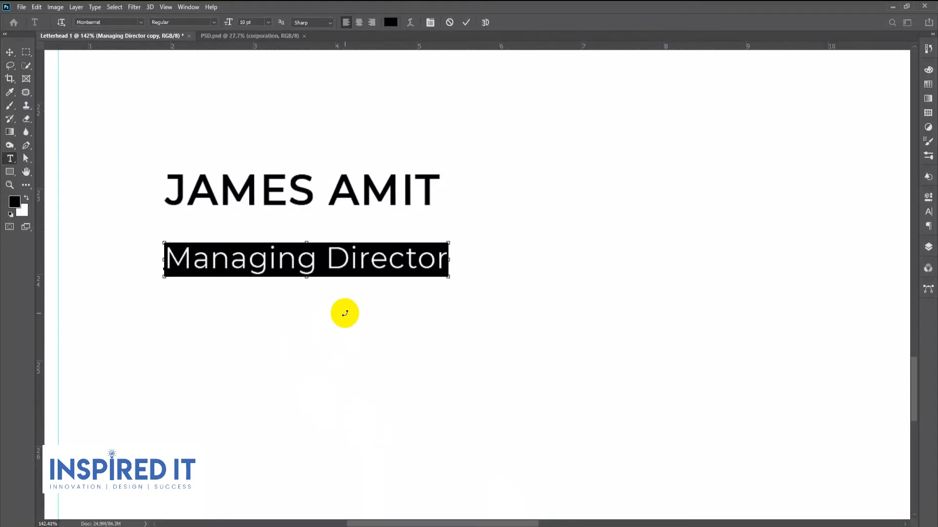
{"action": "key", "text": "ctrl+v"}
{"action": "left_click", "coordinate": [9, 52]}
Step: Move the Marketing Officer line up, close beneath the sender's name
{"action": "scroll", "coordinate": [360, 241], "scroll_direction": "down", "scroll_amount": 3}
{"action": "scroll", "coordinate": [361, 244], "scroll_direction": "down", "scroll_amount": 2}
{"action": "scroll", "coordinate": [324, 256], "scroll_direction": "up", "scroll_amount": 6}
{"action": "left_click_drag", "start_coordinate": [331, 255], "coordinate": [328, 223]}
{"action": "scroll", "coordinate": [329, 222], "scroll_direction": "down", "scroll_amount": 7}
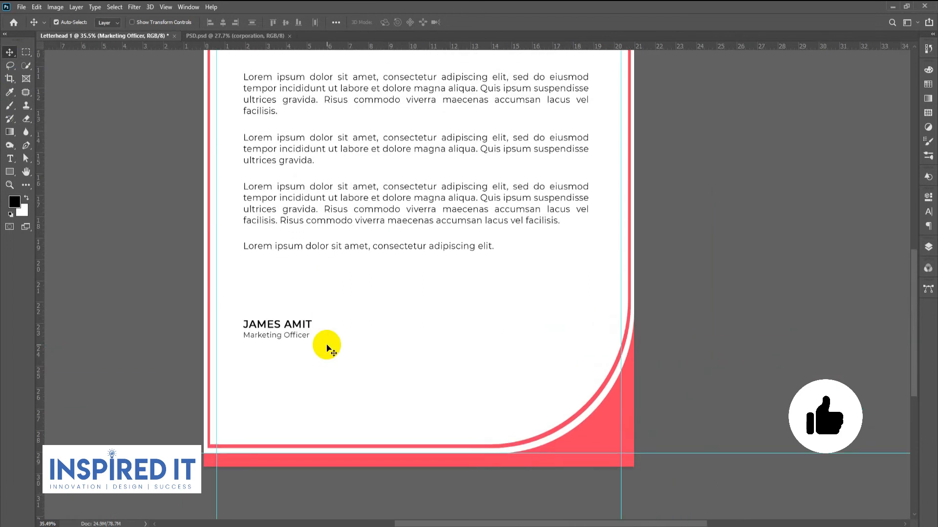
Step: Align the left edges of the sender's name and the Marketing Officer line
{"action": "scroll", "coordinate": [326, 348], "scroll_direction": "down", "scroll_amount": 2}
{"action": "scroll", "coordinate": [342, 293], "scroll_direction": "up", "scroll_amount": 3}
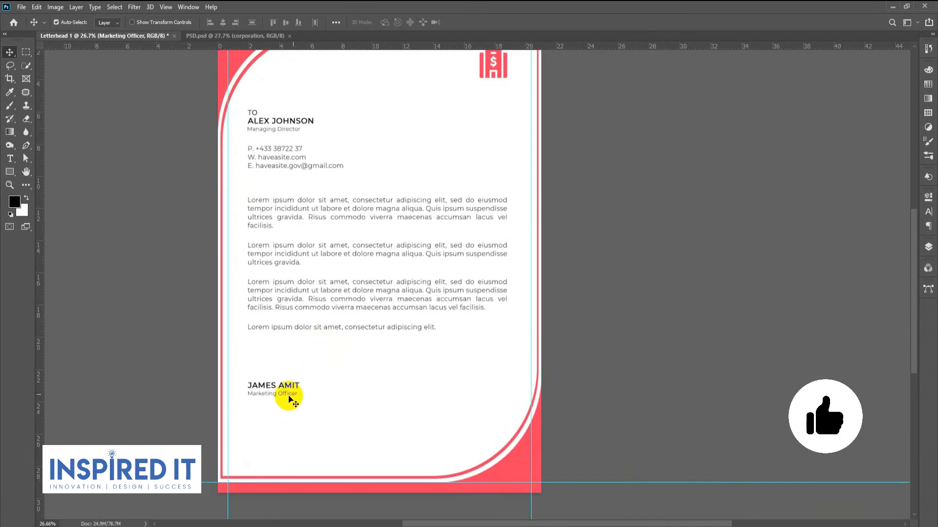
{"action": "left_click_drag", "start_coordinate": [280, 395], "coordinate": [280, 396]}
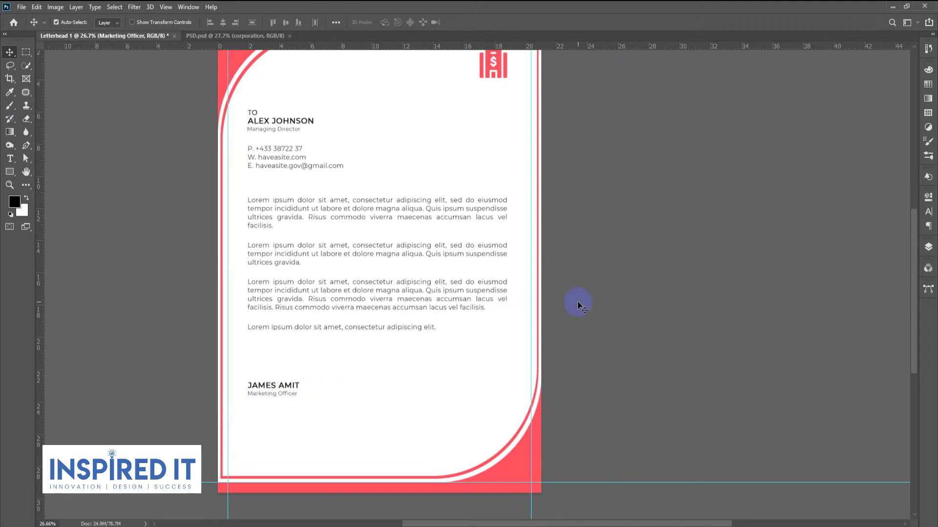
{"action": "scroll", "coordinate": [267, 388], "scroll_direction": "up", "scroll_amount": 6}
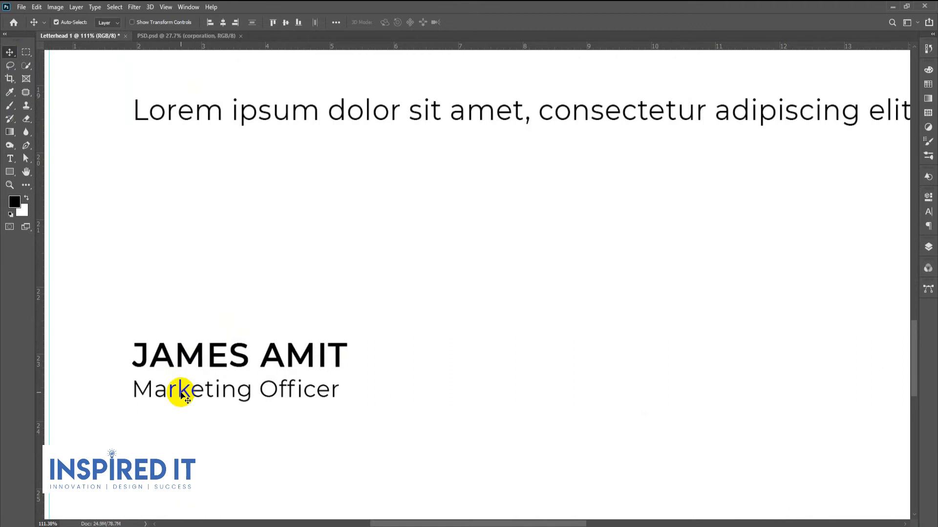
{"action": "left_click", "coordinate": [196, 37]}
{"action": "left_click", "coordinate": [212, 23]}
Step: Duplicate the sender's name just above the original and set the copy's font to Cervanttis Regular
{"action": "scroll", "coordinate": [392, 358], "scroll_direction": "down", "scroll_amount": 6}
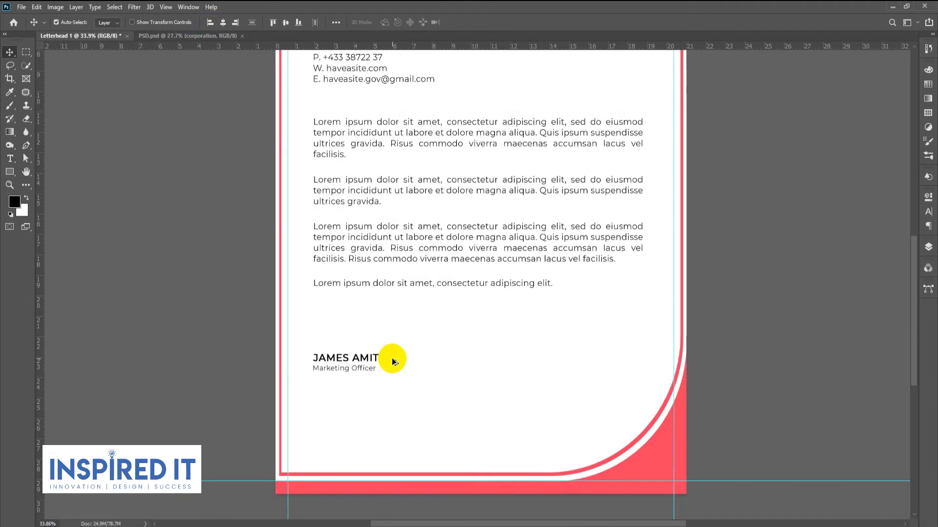
{"action": "left_click_drag", "start_coordinate": [432, 361], "coordinate": [409, 373]}
{"action": "scroll", "coordinate": [318, 380], "scroll_direction": "up", "scroll_amount": 5}
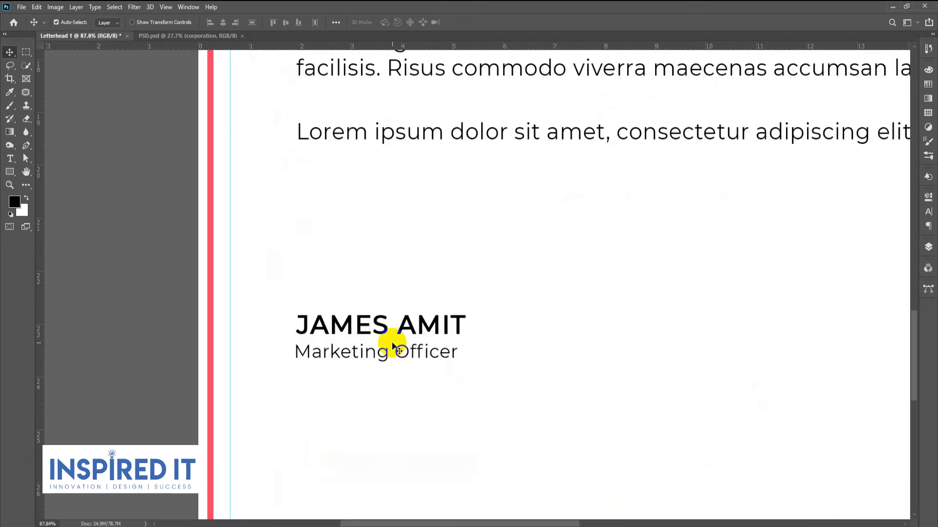
{"action": "double_click", "coordinate": [407, 293]}
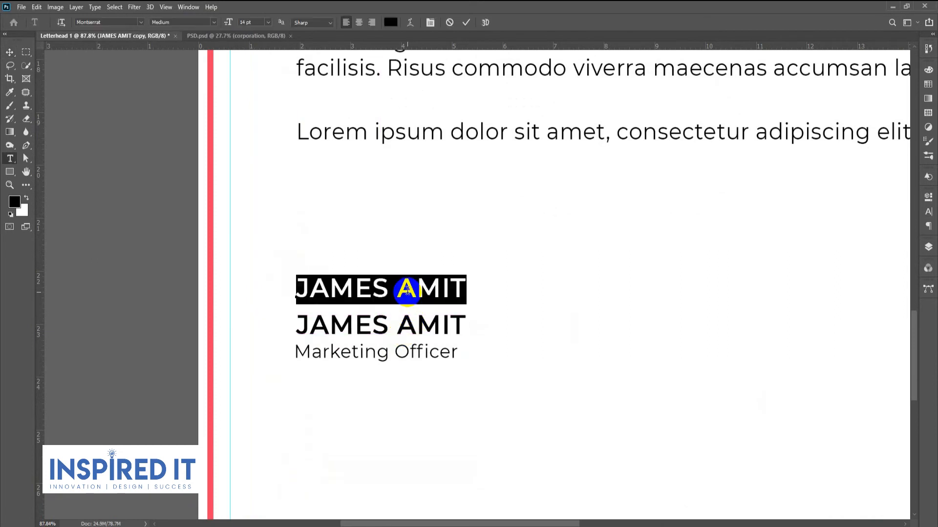
{"action": "type", "text": "cer"}
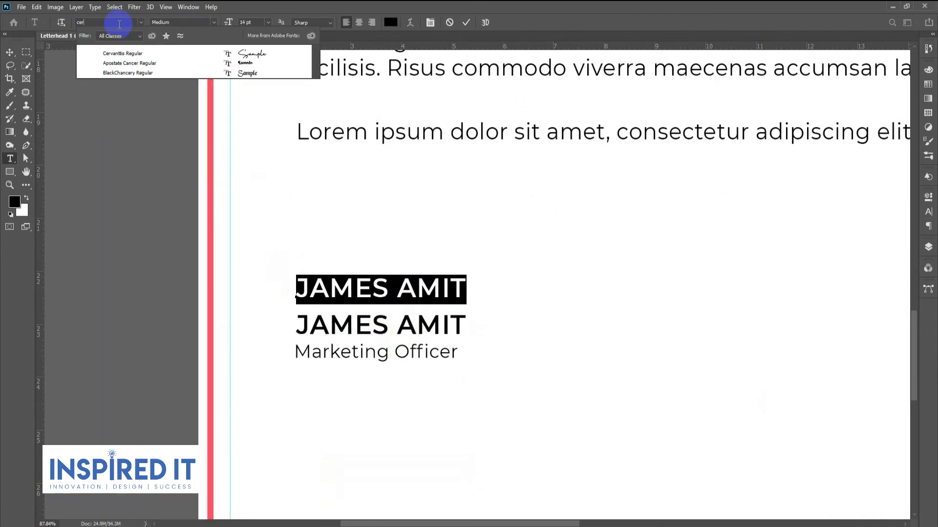
{"action": "left_click", "coordinate": [109, 54]}
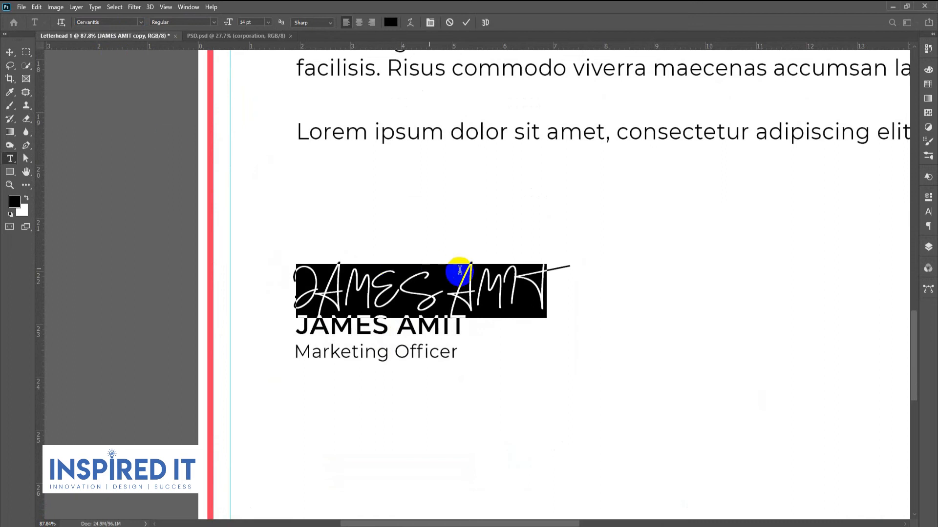
Step: Retype the signature copy of the sender's name with only its initials capitalized
{"action": "left_click", "coordinate": [553, 302]}
{"action": "left_click_drag", "start_coordinate": [553, 301], "coordinate": [322, 298]}
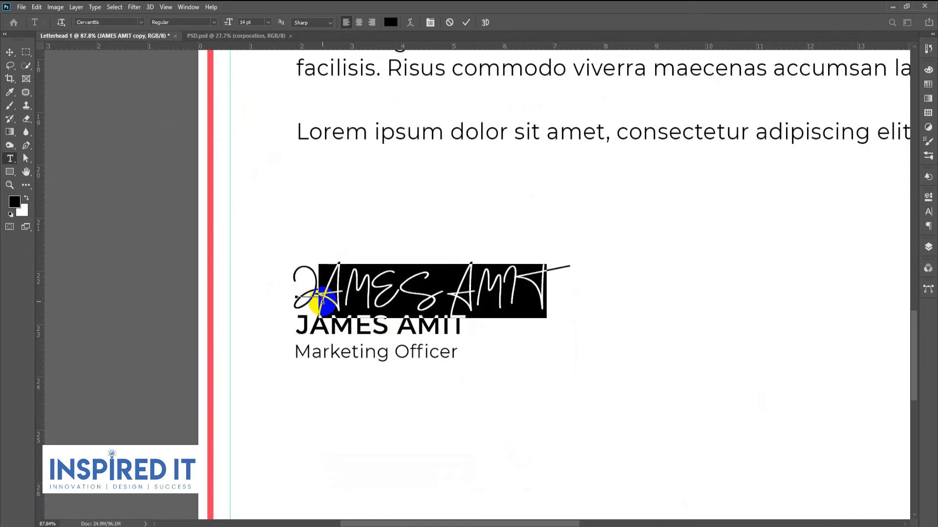
{"action": "type", "text": "ames"}
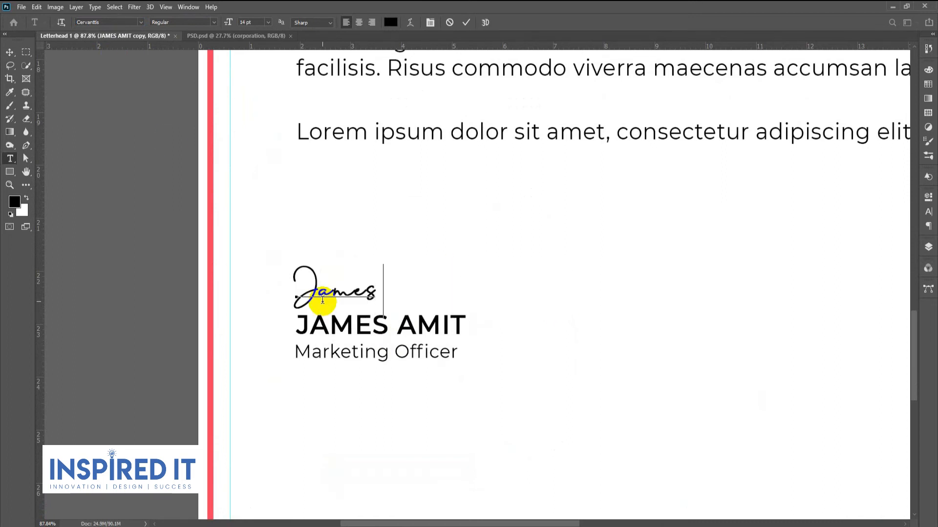
{"action": "type", "text": " Am"}
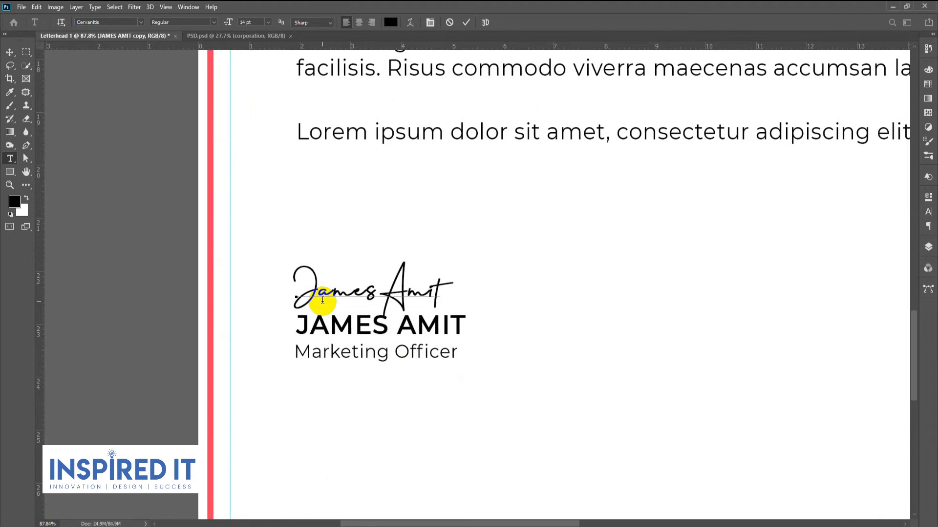
{"action": "type", "text": "it"}
{"action": "left_click", "coordinate": [10, 51]}
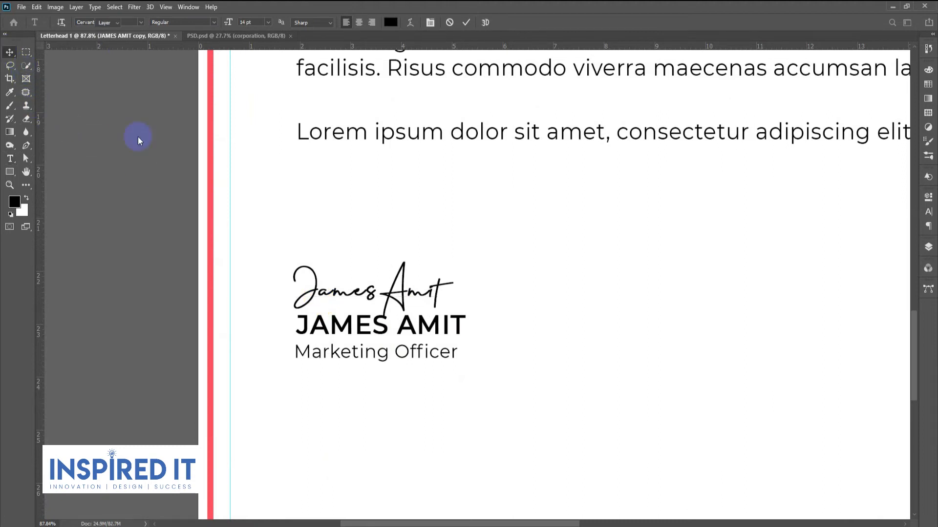
Step: Move the handwritten-style signature slightly up so it clears the sender's printed name
{"action": "scroll", "coordinate": [426, 275], "scroll_direction": "down", "scroll_amount": 4}
{"action": "left_click", "coordinate": [268, 295]}
{"action": "scroll", "coordinate": [420, 288], "scroll_direction": "up", "scroll_amount": 7}
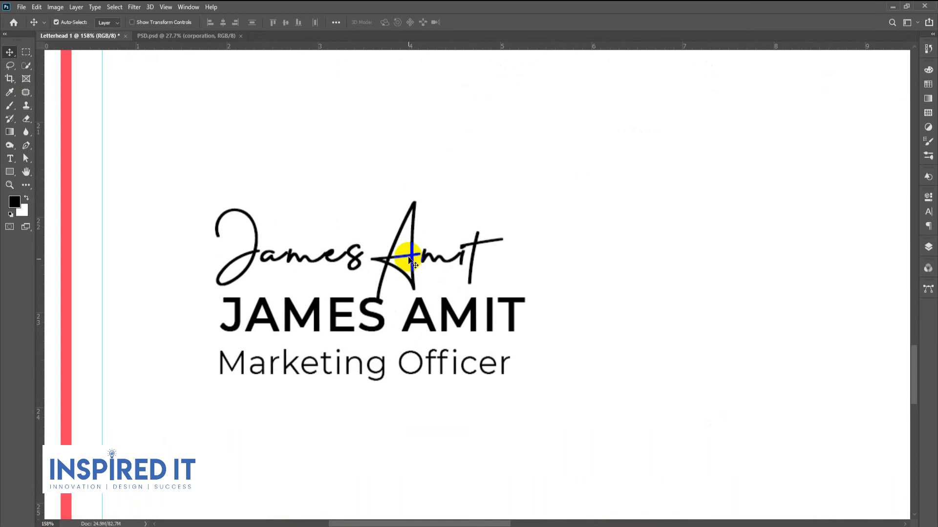
{"action": "left_click_drag", "start_coordinate": [413, 255], "coordinate": [417, 231]}
{"action": "scroll", "coordinate": [418, 231], "scroll_direction": "down", "scroll_amount": 7}
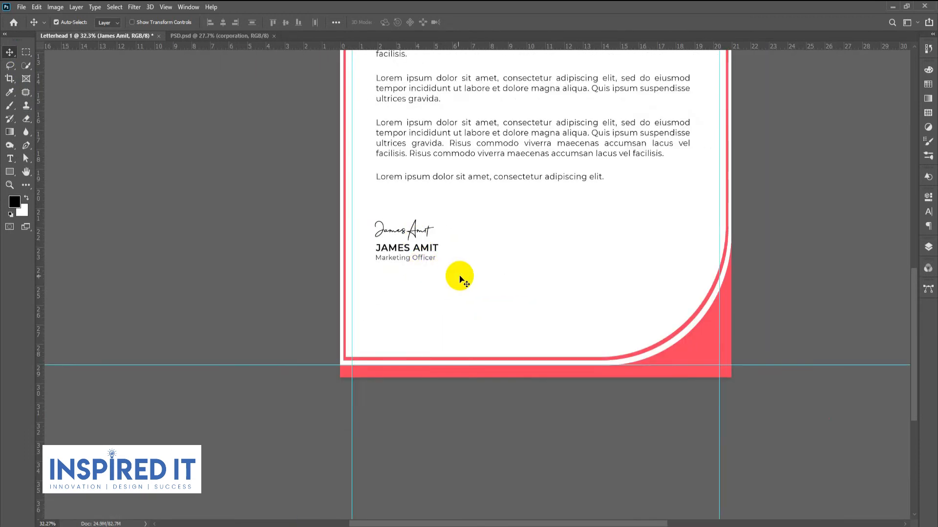
Step: Nudge the handwritten-style signature right and align its left edge with the sender's printed name
{"action": "left_click_drag", "start_coordinate": [459, 277], "coordinate": [396, 320]}
{"action": "left_click_drag", "start_coordinate": [224, 302], "coordinate": [219, 307]}
{"action": "scroll", "coordinate": [327, 286], "scroll_direction": "up", "scroll_amount": 7}
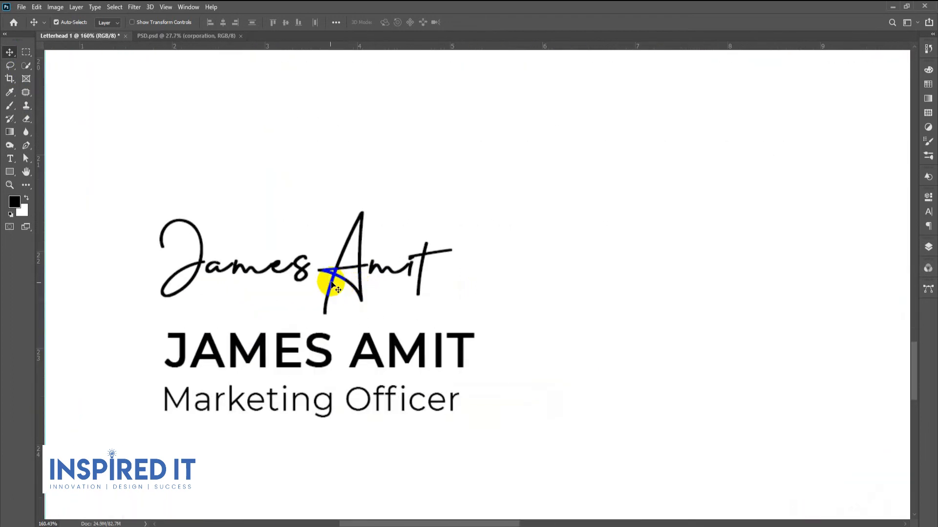
{"action": "left_click_drag", "start_coordinate": [334, 284], "coordinate": [342, 283]}
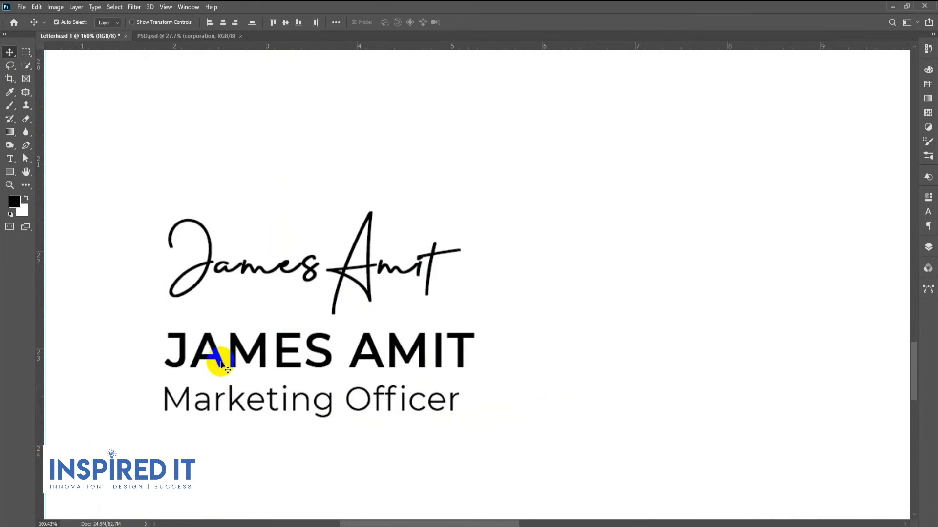
{"action": "left_click", "coordinate": [211, 26]}
{"action": "scroll", "coordinate": [303, 257], "scroll_direction": "down", "scroll_amount": 6}
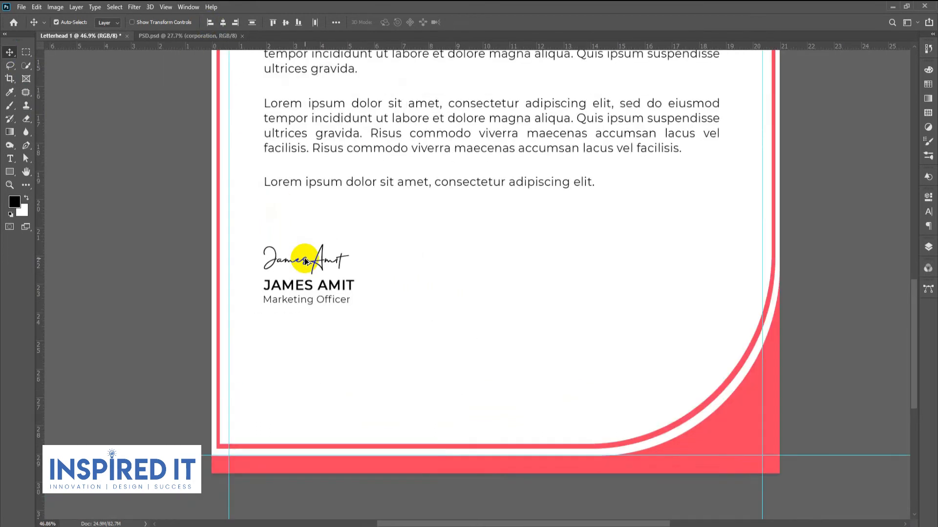
{"action": "scroll", "coordinate": [380, 349], "scroll_direction": "down", "scroll_amount": 2}
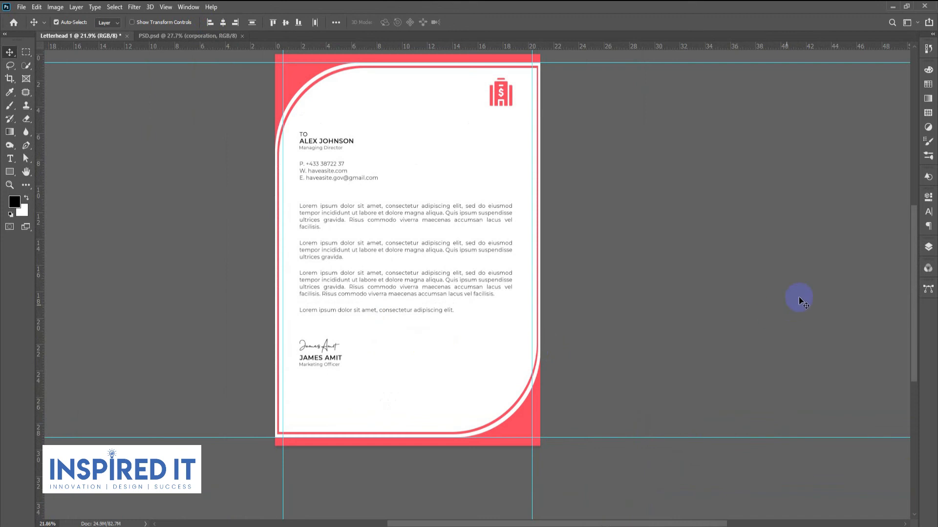
Step: Align the left edges of all text layers, from the body paragraphs through the TO line
{"action": "left_click", "coordinate": [928, 248]}
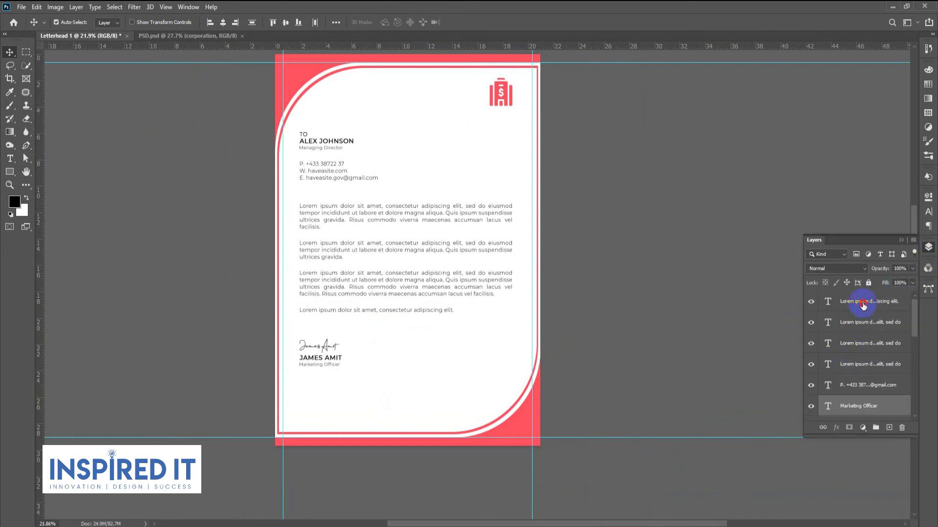
{"action": "scroll", "coordinate": [863, 393], "scroll_direction": "down", "scroll_amount": 4}
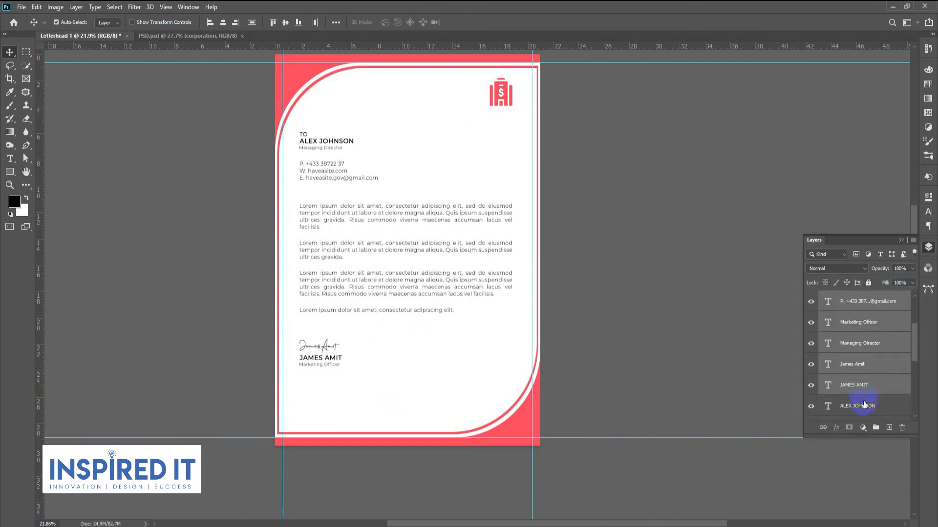
{"action": "scroll", "coordinate": [864, 404], "scroll_direction": "down", "scroll_amount": 2}
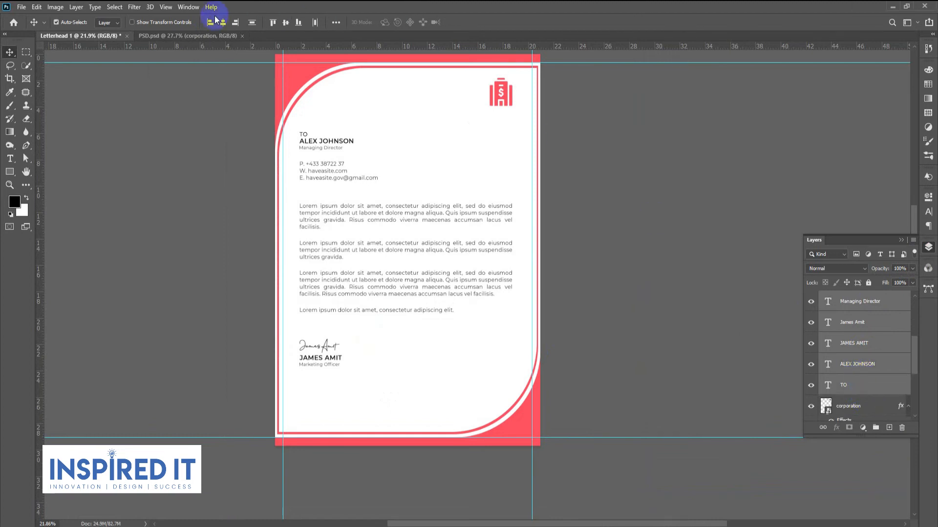
{"action": "left_click", "coordinate": [603, 209]}
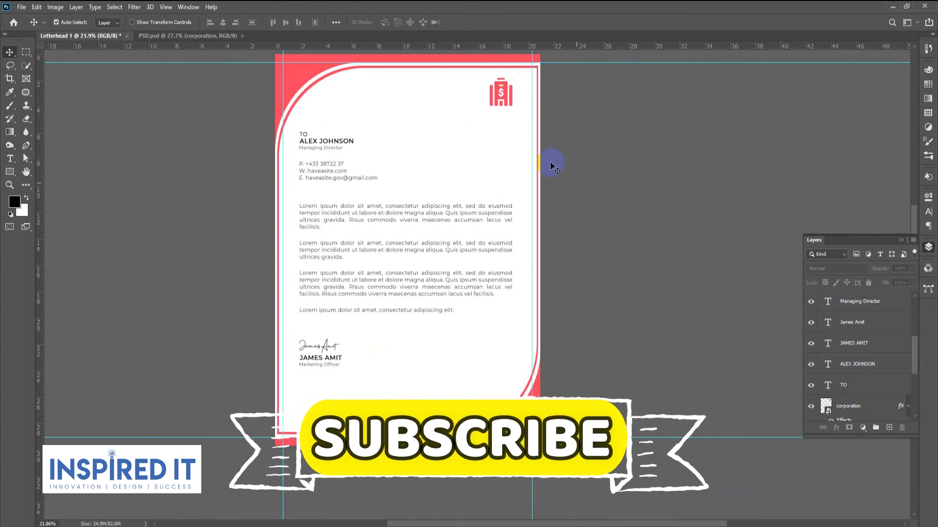
Step: Move the red building logo slightly down from the letterhead's upper edge
{"action": "scroll", "coordinate": [550, 162], "scroll_direction": "up", "scroll_amount": 1}
{"action": "left_click_drag", "start_coordinate": [504, 111], "coordinate": [503, 122]}
{"action": "left_click", "coordinate": [611, 176]}
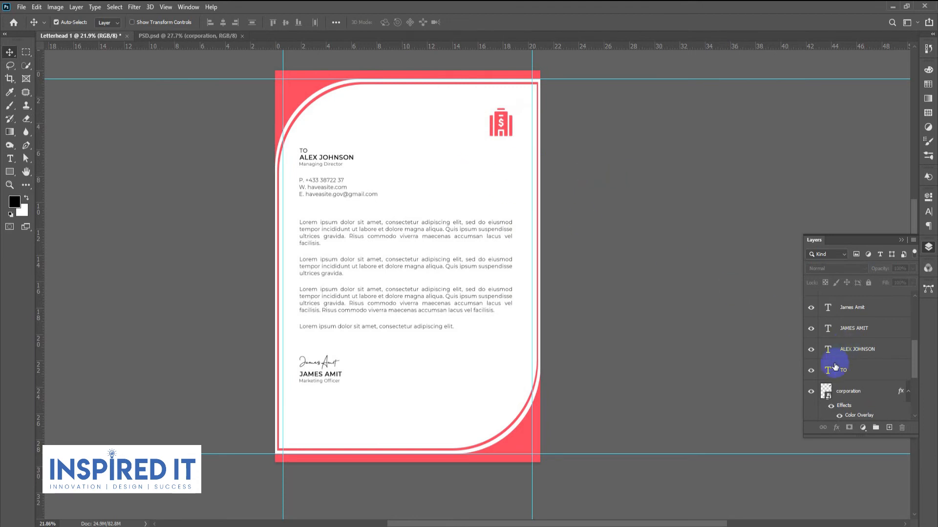
Step: Group the TO line, recipient's name, Managing Director and contact details layers, and name the group TO
{"action": "scroll", "coordinate": [840, 364], "scroll_direction": "down", "scroll_amount": 3}
{"action": "scroll", "coordinate": [856, 353], "scroll_direction": "up", "scroll_amount": 3}
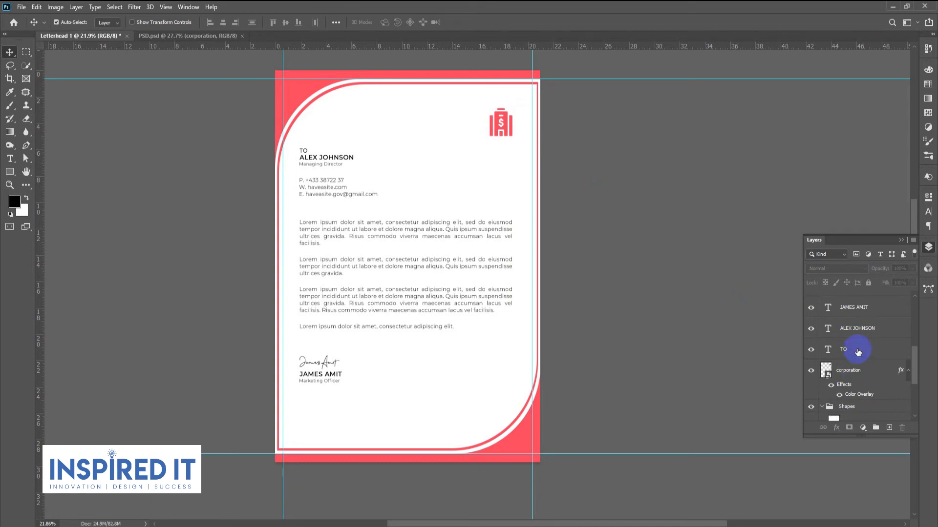
{"action": "left_click", "coordinate": [858, 349]}
{"action": "left_click", "coordinate": [860, 328], "text": "ctrl"}
{"action": "scroll", "coordinate": [861, 318], "scroll_direction": "up", "scroll_amount": 2}
{"action": "left_click", "coordinate": [853, 348], "text": "ctrl"}
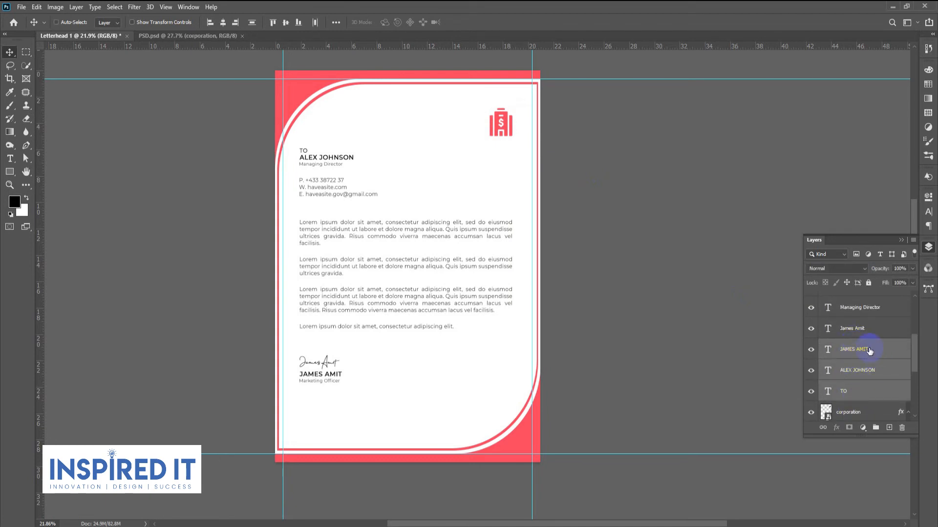
{"action": "left_click", "coordinate": [869, 349], "text": "ctrl"}
{"action": "scroll", "coordinate": [858, 349], "scroll_direction": "up", "scroll_amount": 1}
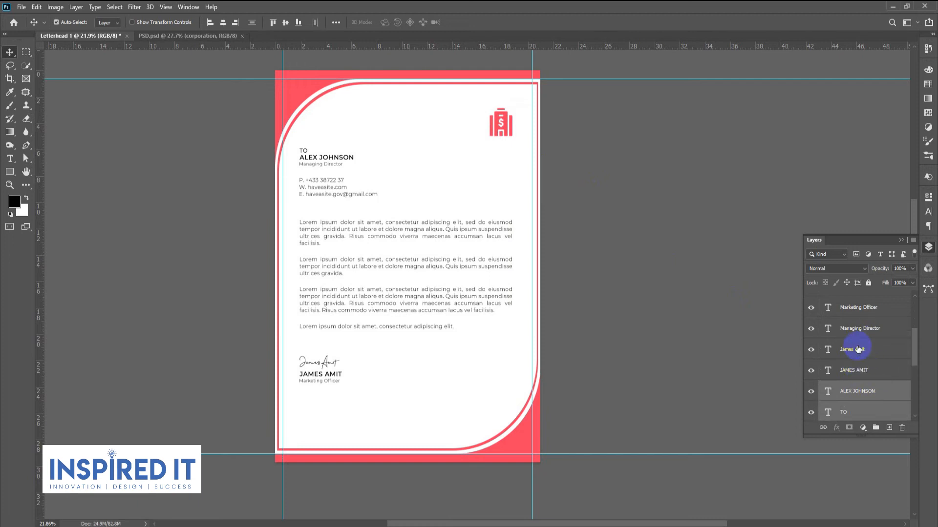
{"action": "left_click", "coordinate": [860, 330], "text": "ctrl"}
{"action": "scroll", "coordinate": [862, 331], "scroll_direction": "up", "scroll_amount": 2}
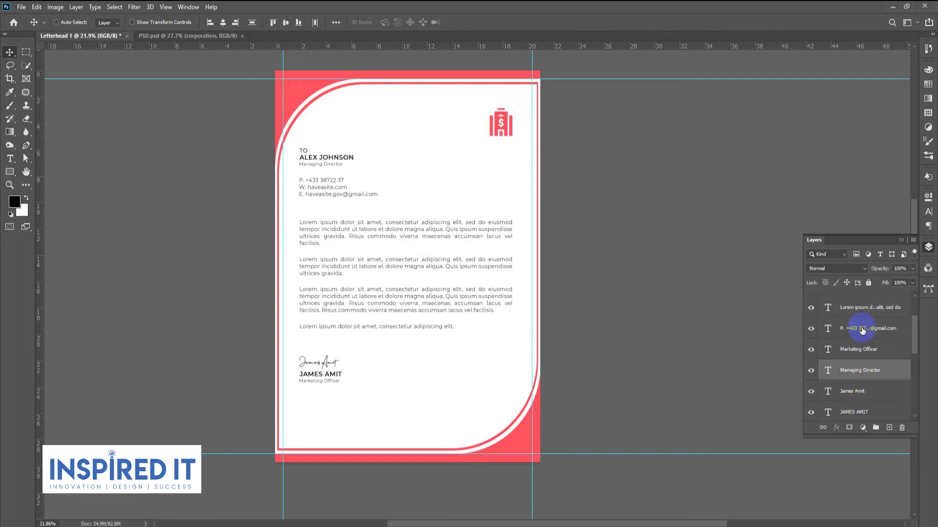
{"action": "left_click", "coordinate": [862, 331], "text": "ctrl"}
{"action": "key", "text": "ctrl+g"}
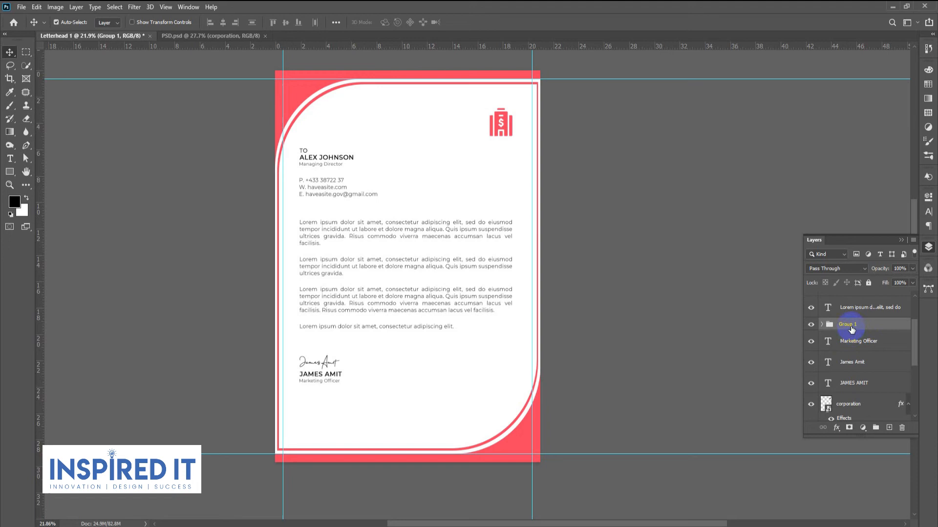
{"action": "key", "text": "Return"}
Step: Group the Marketing Officer line, signature and sender's name layers, and name the group From
{"action": "left_click", "coordinate": [870, 341]}
{"action": "left_click", "coordinate": [860, 382], "text": "shift"}
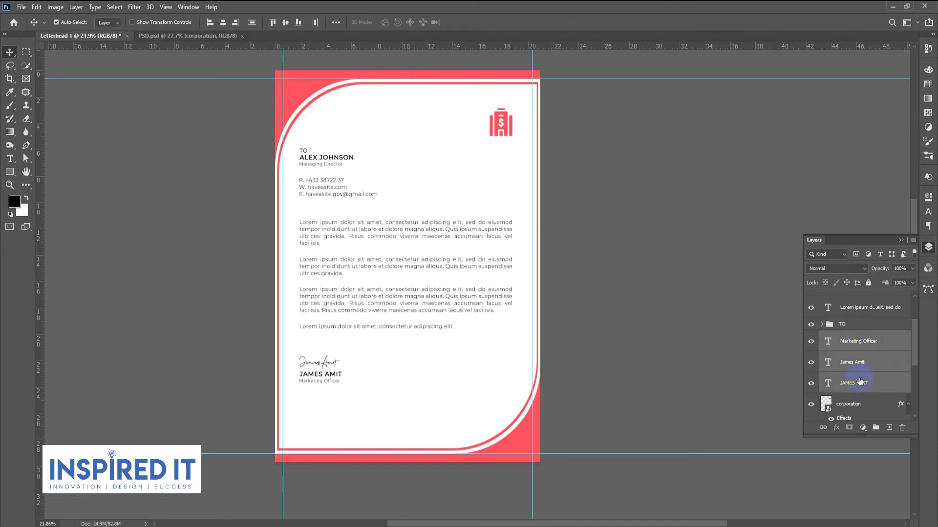
{"action": "key", "text": "ctrl+g"}
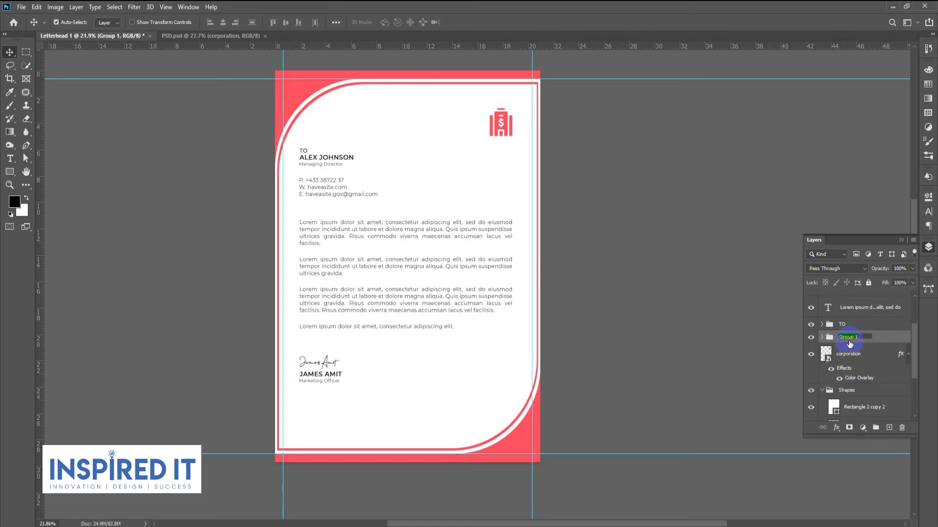
{"action": "key", "text": "Return"}
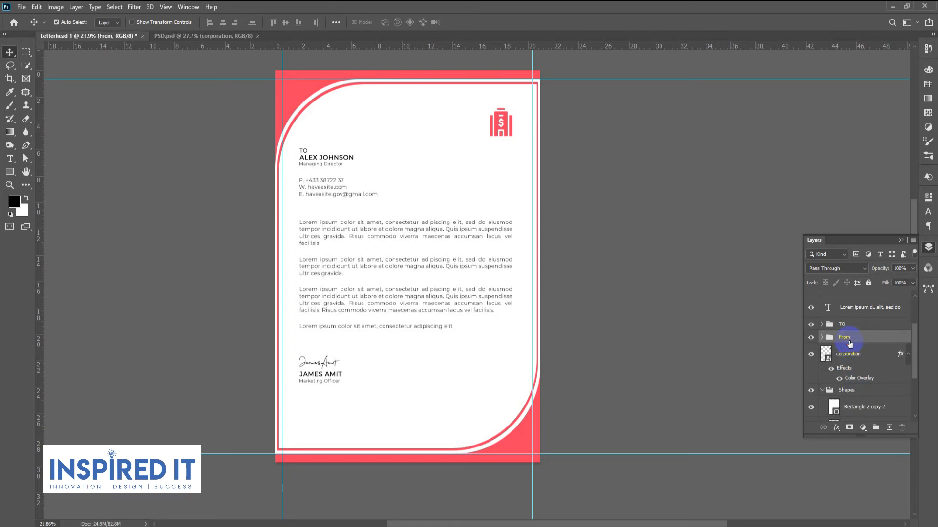
Step: Group the four body paragraph layers and name the group Lorem
{"action": "scroll", "coordinate": [850, 342], "scroll_direction": "up", "scroll_amount": 3}
{"action": "left_click", "coordinate": [861, 300]}
{"action": "left_click", "coordinate": [859, 364], "text": "shift"}
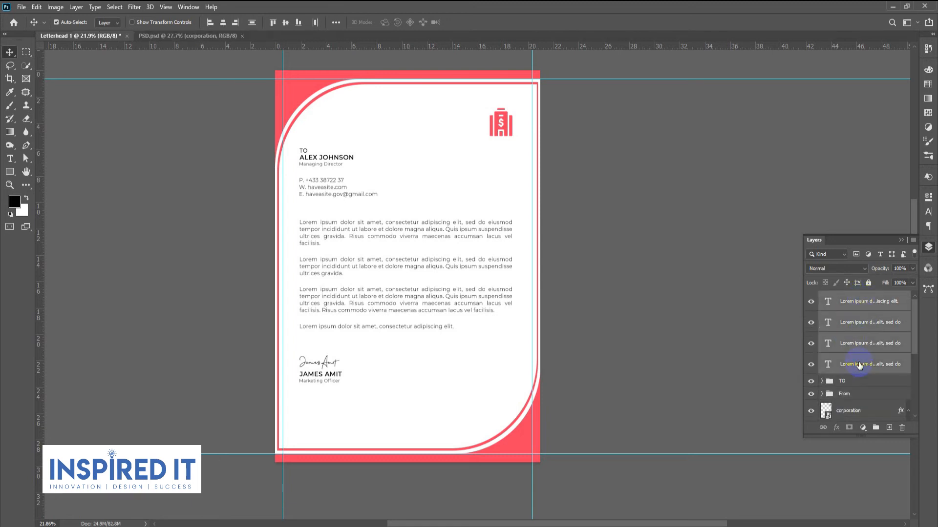
{"action": "key", "text": "ctrl+g"}
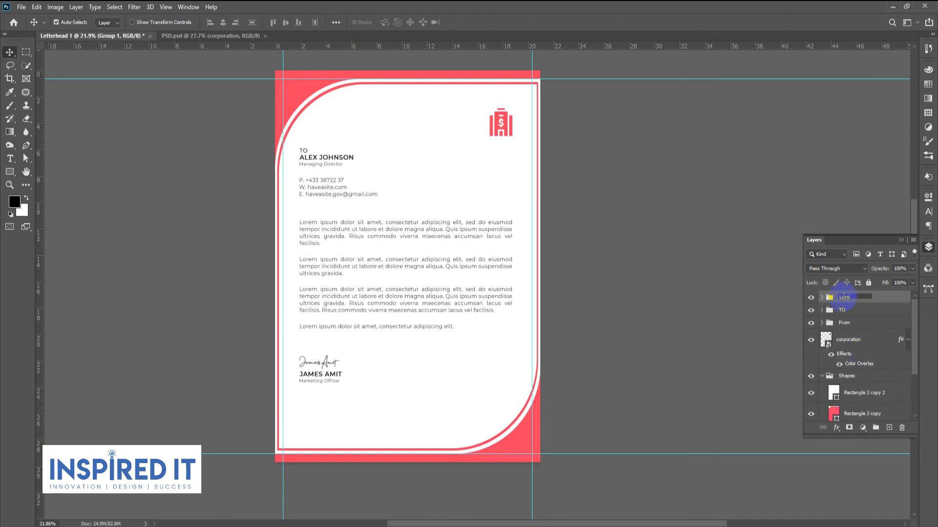
{"action": "key", "text": "Return"}
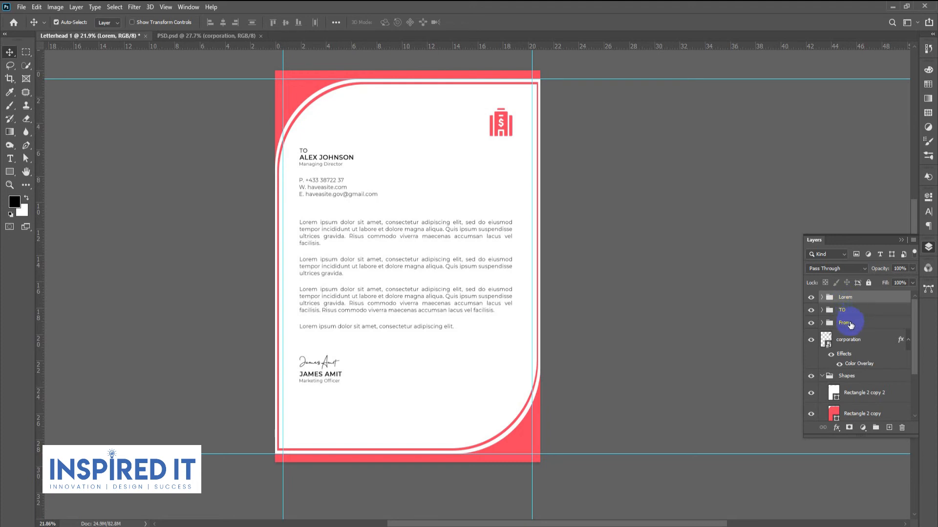
Step: Distribute the vertical spacing evenly between the Lorem, TO and From groups
{"action": "left_click", "coordinate": [850, 325], "text": "shift"}
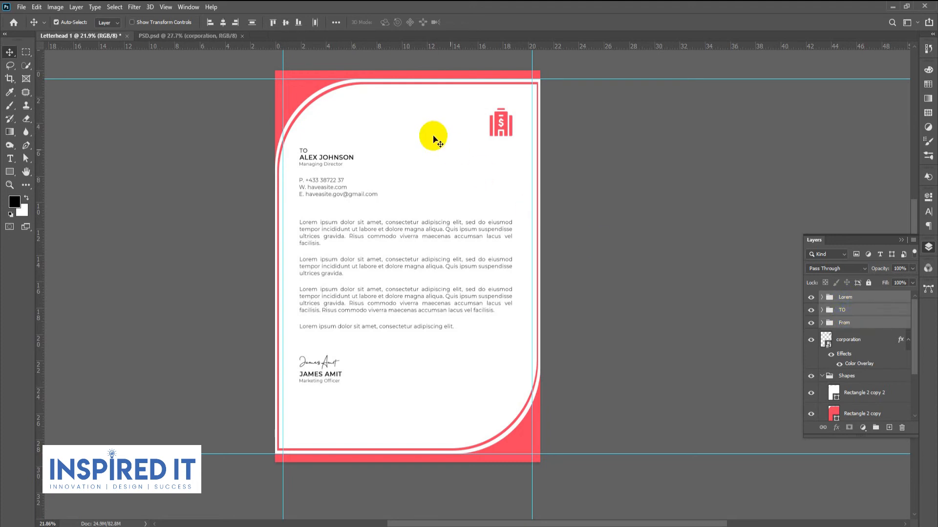
{"action": "left_click", "coordinate": [335, 24]}
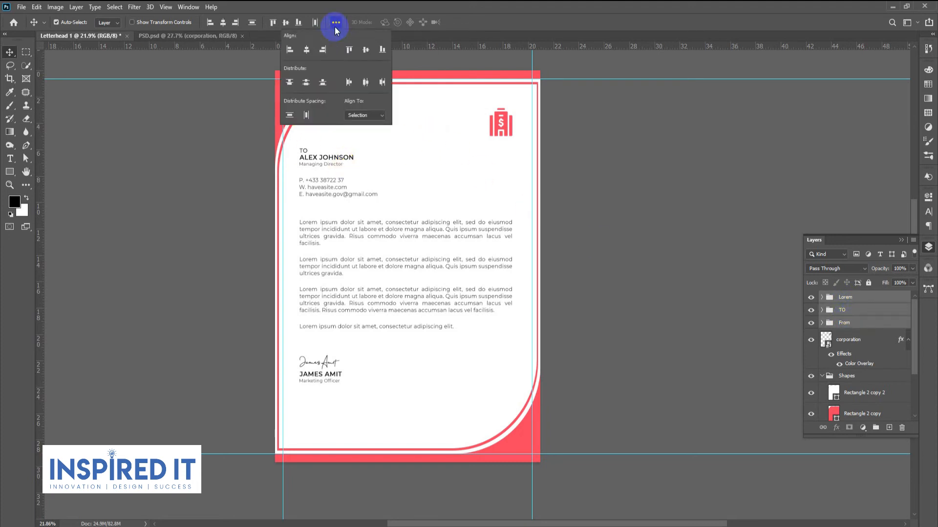
{"action": "left_click", "coordinate": [290, 116]}
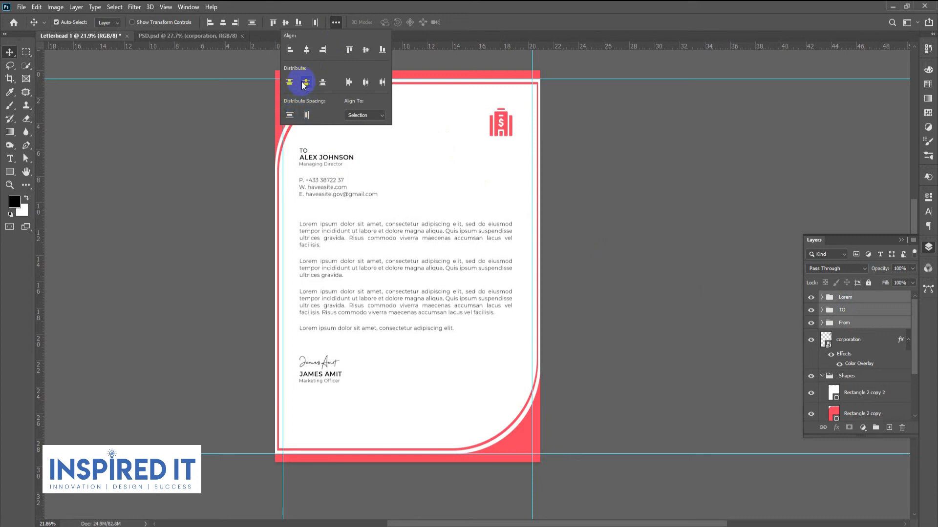
{"action": "left_click", "coordinate": [302, 84]}
{"action": "left_click", "coordinate": [290, 116]}
{"action": "left_click", "coordinate": [589, 218]}
{"action": "left_click", "coordinate": [928, 247]}
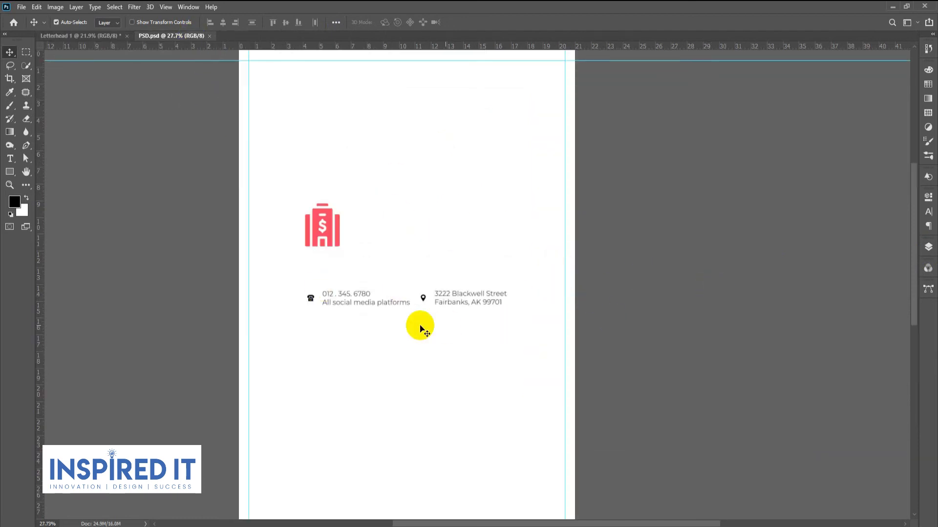
Step: In PSD.psd, place the location icon directly below the telephone icon
{"action": "scroll", "coordinate": [419, 312], "scroll_direction": "up", "scroll_amount": 5, "text": "alt"}
{"action": "scroll", "coordinate": [419, 294], "scroll_direction": "up", "scroll_amount": 3, "text": "alt"}
{"action": "left_click", "coordinate": [436, 279]}
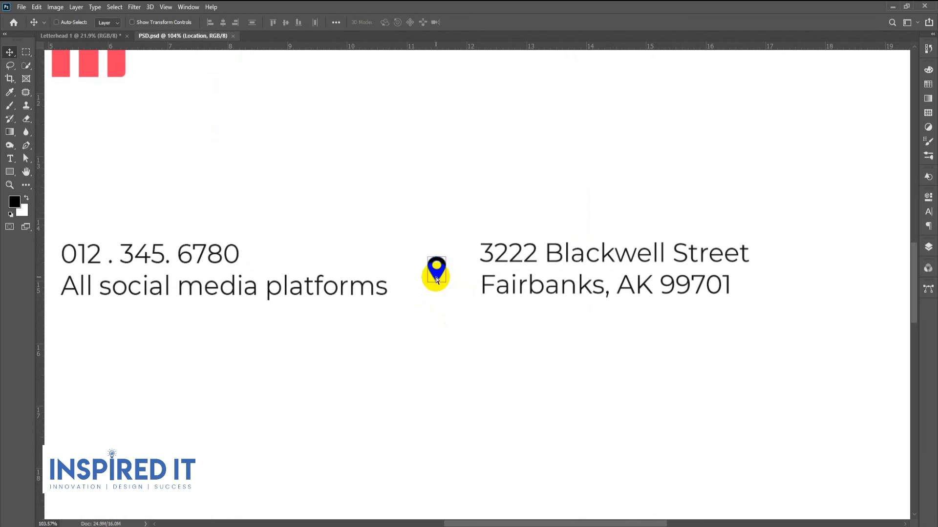
{"action": "key", "text": "ctrl+t"}
{"action": "key", "text": "Escape"}
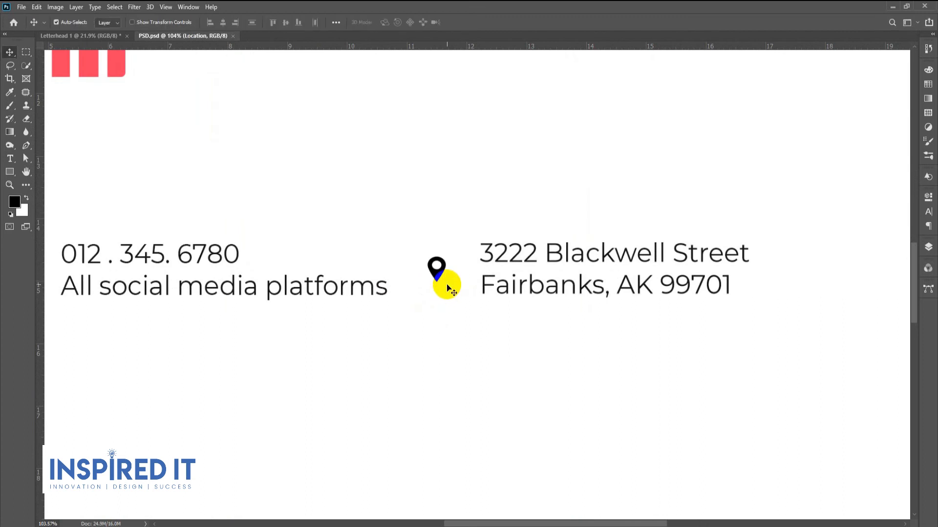
{"action": "scroll", "coordinate": [447, 286], "scroll_direction": "down", "scroll_amount": 4, "text": "alt"}
{"action": "left_click", "coordinate": [182, 277], "text": "shift"}
{"action": "key", "text": "ctrl+t"}
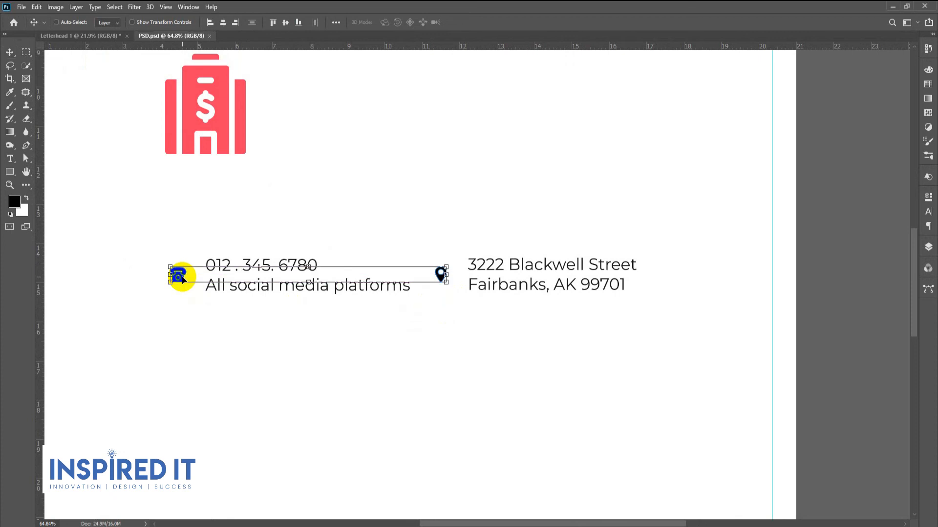
{"action": "left_click_drag", "start_coordinate": [448, 288], "coordinate": [293, 276]}
{"action": "key", "text": "Return"}
{"action": "left_click", "coordinate": [463, 299]}
Step: Enlarge the telephone and location icons together slightly
{"action": "scroll", "coordinate": [293, 274], "scroll_direction": "up", "scroll_amount": 5}
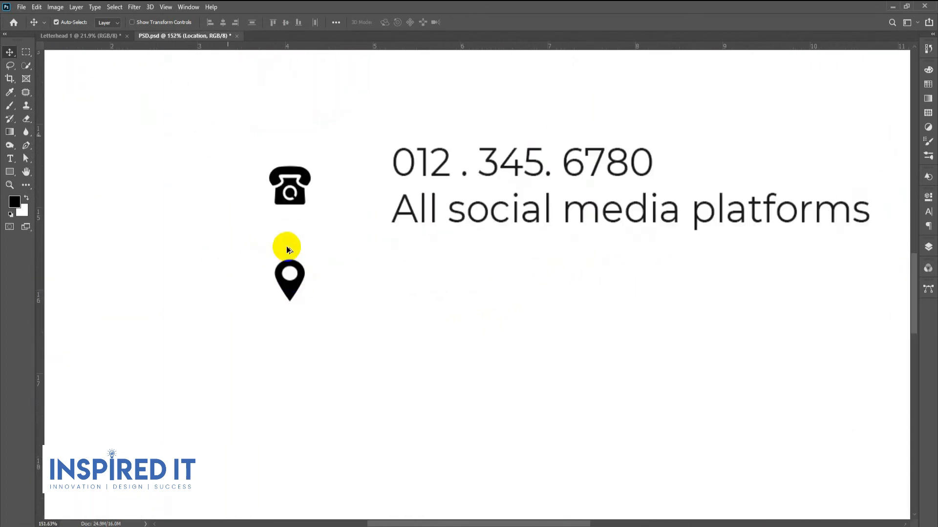
{"action": "left_click", "coordinate": [303, 200], "text": "shift"}
{"action": "key", "text": "ctrl+t"}
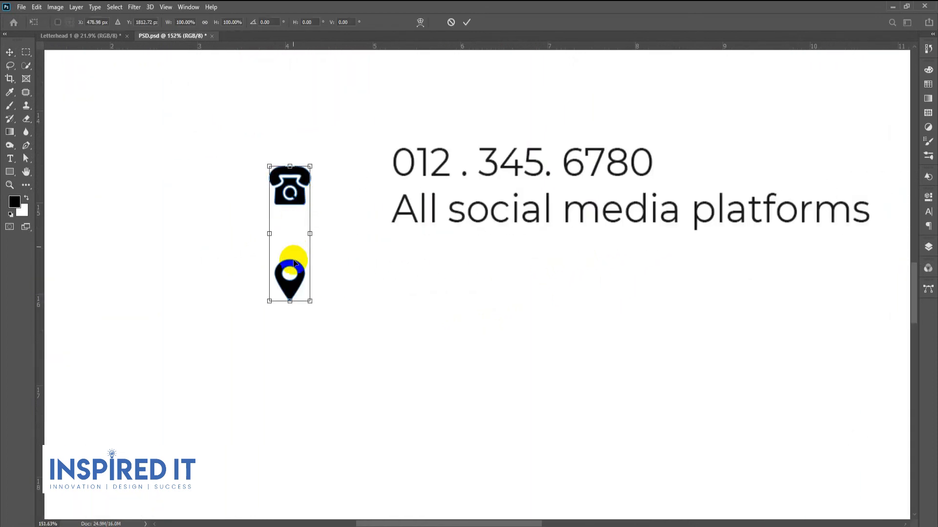
{"action": "left_click_drag", "start_coordinate": [307, 299], "coordinate": [317, 311]}
{"action": "key", "text": "Return"}
{"action": "scroll", "coordinate": [318, 309], "scroll_direction": "down", "scroll_amount": 5}
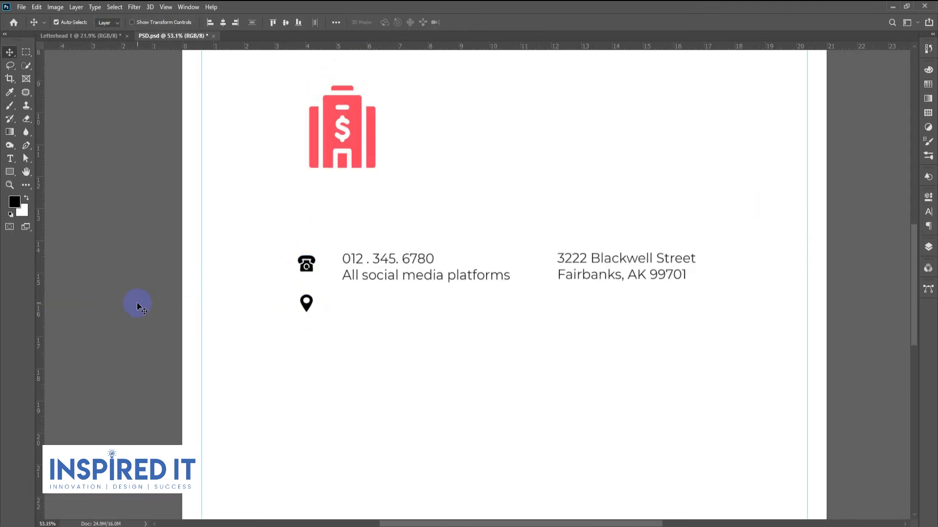
Step: Move the telephone icon closer to the phone and social media text, vertically centered on it
{"action": "scroll", "coordinate": [332, 276], "scroll_direction": "up", "scroll_amount": 5}
{"action": "left_click_drag", "start_coordinate": [283, 257], "coordinate": [320, 274]}
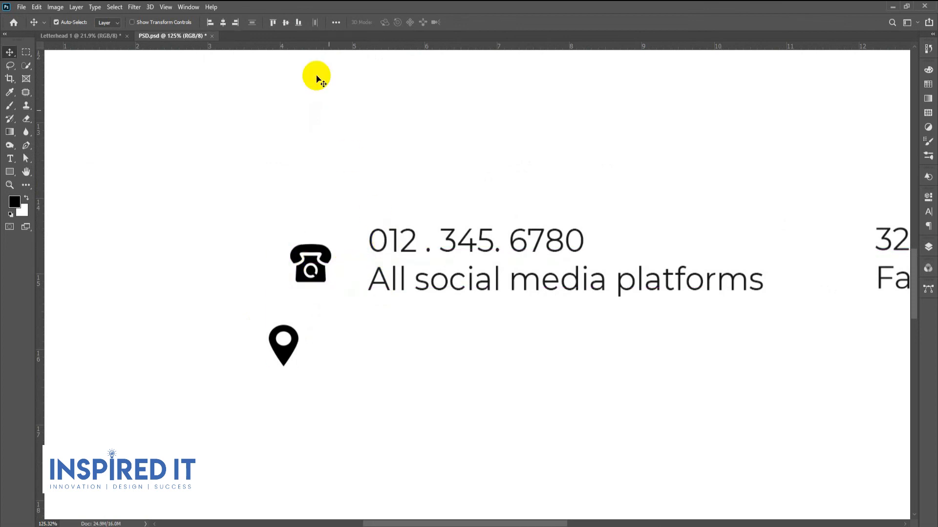
{"action": "scroll", "coordinate": [378, 249], "scroll_direction": "down", "scroll_amount": 3}
{"action": "left_click", "coordinate": [136, 303]}
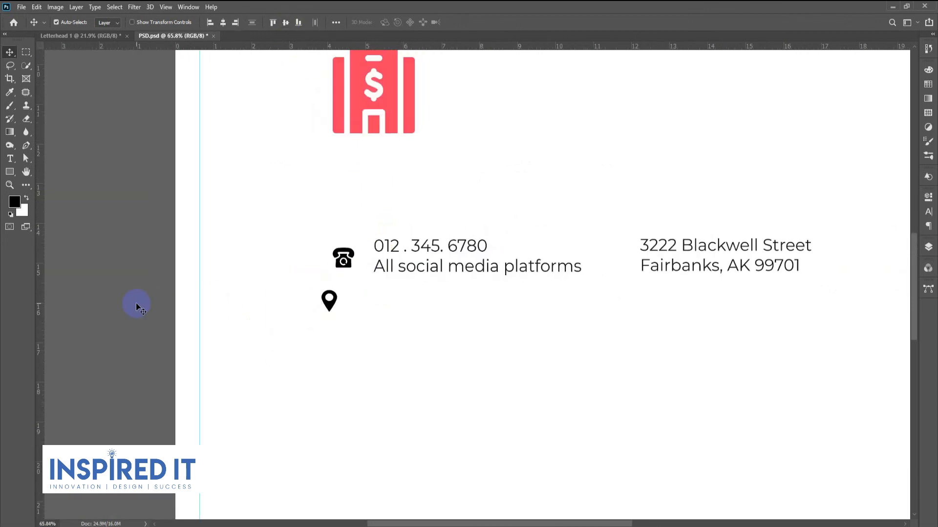
Step: Move the location icon back in front of the address text and center it vertically on that text
{"action": "left_click_drag", "start_coordinate": [332, 305], "coordinate": [613, 262]}
{"action": "scroll", "coordinate": [614, 264], "scroll_direction": "down", "scroll_amount": 3}
{"action": "left_click_drag", "start_coordinate": [588, 306], "coordinate": [513, 307]}
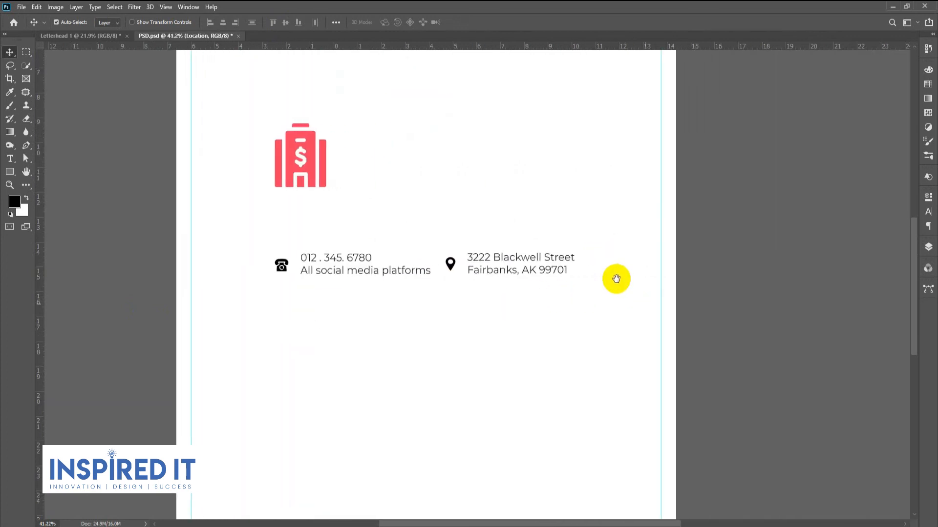
{"action": "scroll", "coordinate": [488, 270], "scroll_direction": "up", "scroll_amount": 4}
{"action": "scroll", "coordinate": [361, 259], "scroll_direction": "up", "scroll_amount": 2}
{"action": "left_click", "coordinate": [413, 243], "text": "shift"}
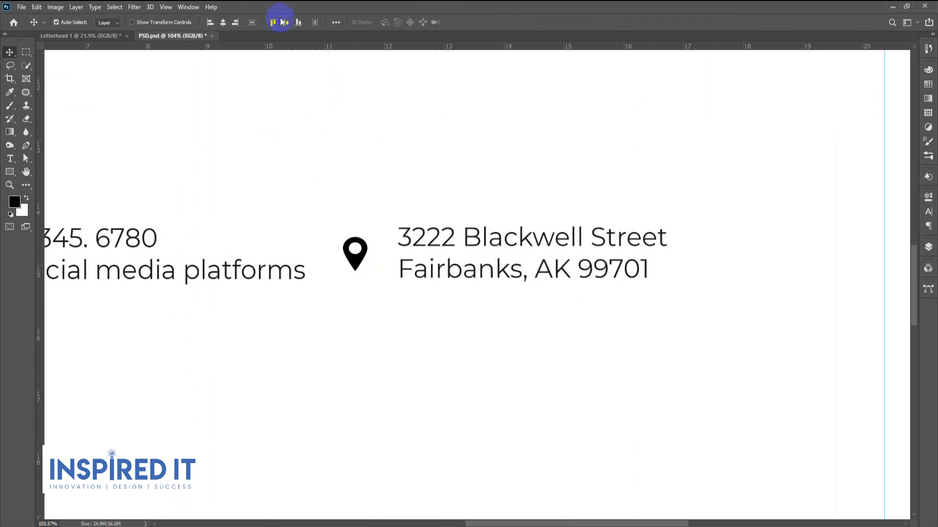
{"action": "scroll", "coordinate": [480, 264], "scroll_direction": "down", "scroll_amount": 5}
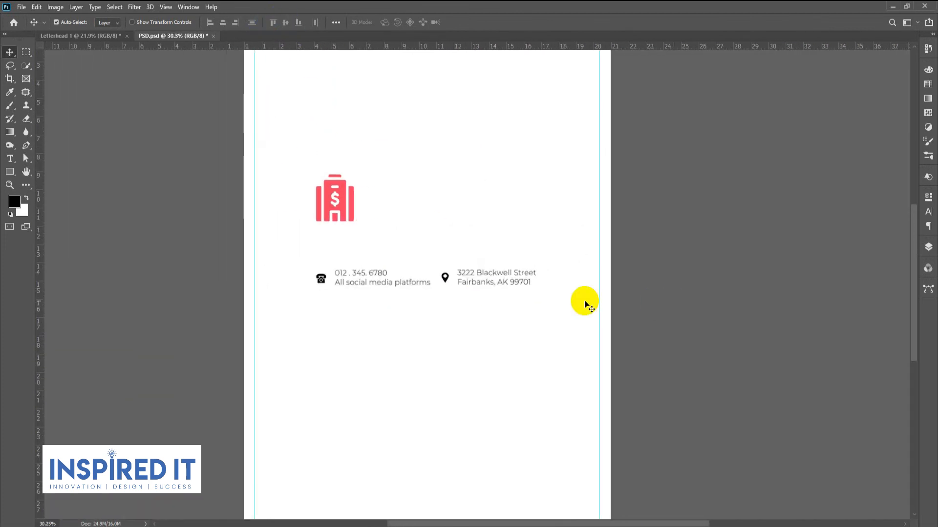
Step: Shift the location icon and address text together farther away from the phone and social media text
{"action": "scroll", "coordinate": [284, 295], "scroll_direction": "up", "scroll_amount": 4}
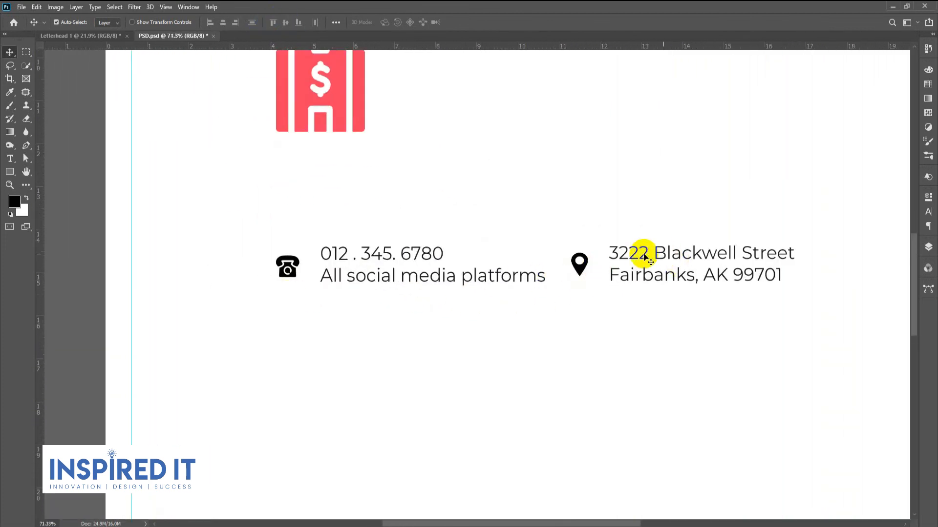
{"action": "left_click", "coordinate": [580, 269]}
{"action": "left_click", "coordinate": [622, 260], "text": "shift"}
{"action": "key", "text": "shift+Right"}
{"action": "key", "text": "shift+Right"}
{"action": "key", "text": "shift+Right"}
{"action": "key", "text": "shift+Right"}
{"action": "key", "text": "shift+Right"}
{"action": "key", "text": "shift+Right"}
{"action": "key", "text": "shift+Right"}
{"action": "key", "text": "shift+Right"}
{"action": "scroll", "coordinate": [584, 266], "scroll_direction": "down", "scroll_amount": 4}
{"action": "left_click", "coordinate": [510, 228]}
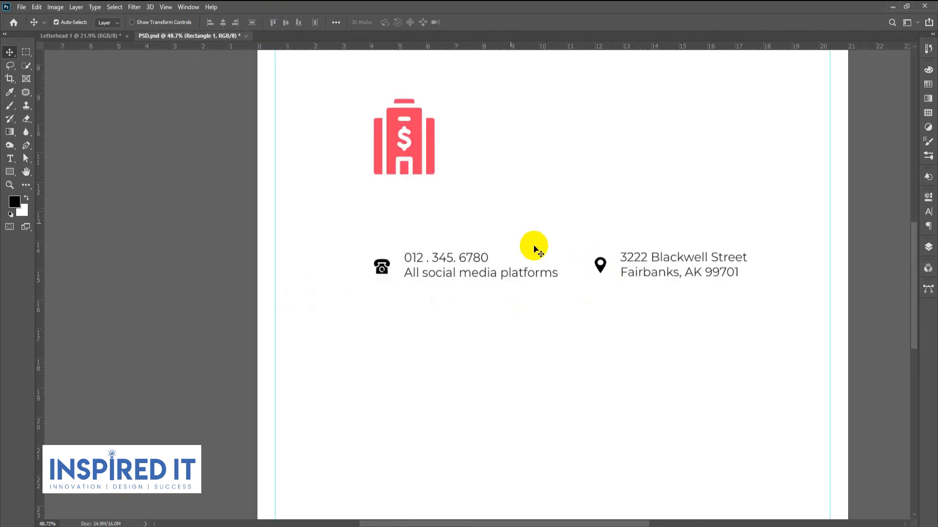
{"action": "scroll", "coordinate": [602, 278], "scroll_direction": "up", "scroll_amount": 4}
{"action": "scroll", "coordinate": [408, 272], "scroll_direction": "down", "scroll_amount": 4}
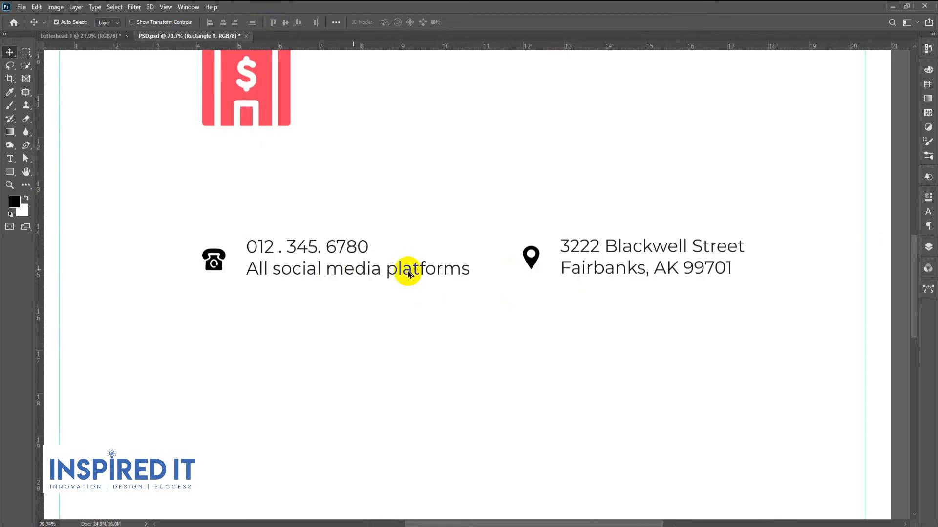
Step: Move the location icon slightly closer to the address text and the phone text slightly closer to the telephone icon
{"action": "scroll", "coordinate": [558, 288], "scroll_direction": "up", "scroll_amount": 4}
{"action": "mouse_move", "coordinate": [531, 256]}
{"action": "left_mouse_down"}
{"action": "mouse_move", "coordinate": [513, 262]}
{"action": "mouse_move", "coordinate": [537, 262]}
{"action": "left_mouse_up"}
{"action": "scroll", "coordinate": [555, 278], "scroll_direction": "down", "scroll_amount": 3}
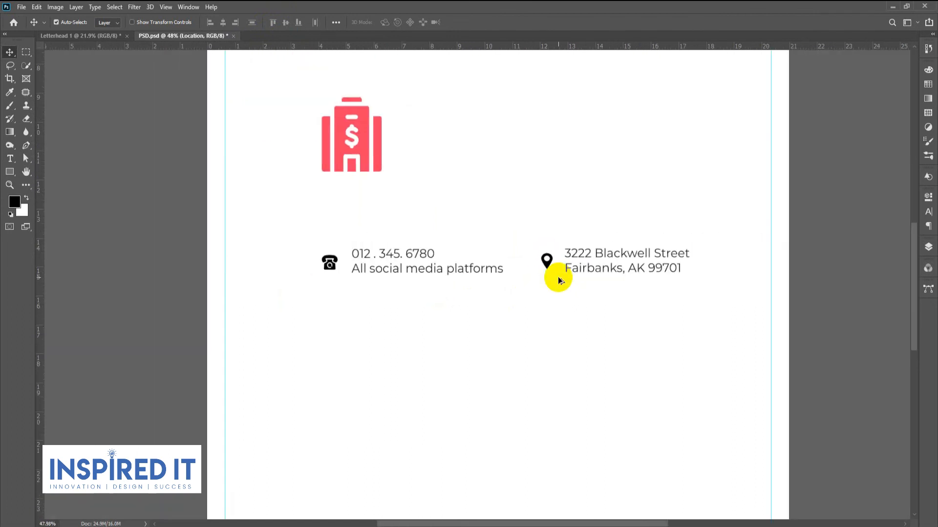
{"action": "scroll", "coordinate": [382, 275], "scroll_direction": "up", "scroll_amount": 2}
{"action": "scroll", "coordinate": [382, 275], "scroll_direction": "up", "scroll_amount": 1}
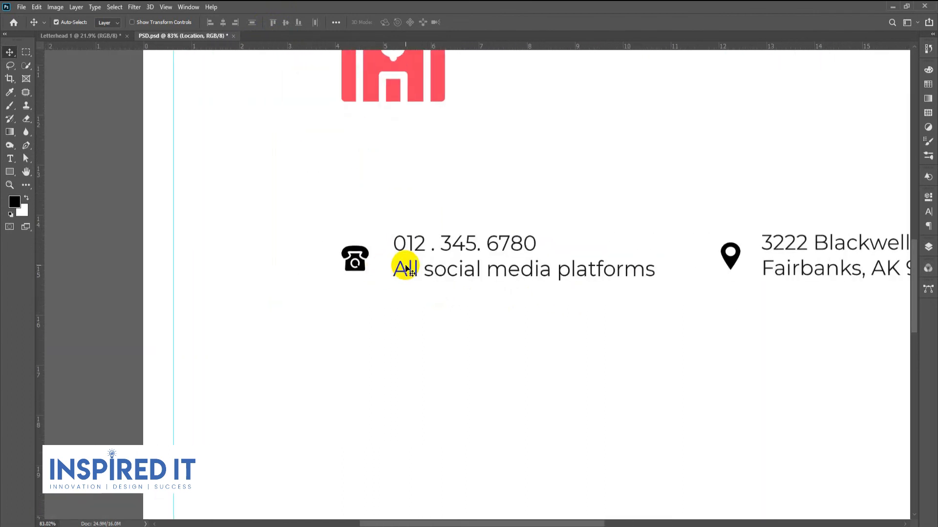
{"action": "left_click_drag", "start_coordinate": [401, 274], "coordinate": [398, 274]}
{"action": "scroll", "coordinate": [503, 360], "scroll_direction": "down", "scroll_amount": 3}
{"action": "left_click_drag", "start_coordinate": [614, 349], "coordinate": [518, 333]}
{"action": "left_click", "coordinate": [689, 314]}
{"action": "left_click_drag", "start_coordinate": [269, 263], "coordinate": [522, 321]}
{"action": "key", "text": "ctrl+z"}
{"action": "left_click", "coordinate": [698, 314]}
Step: Group the phone icon, phone text, location icon and address text layers, and name the group ADD
{"action": "left_click", "coordinate": [927, 248]}
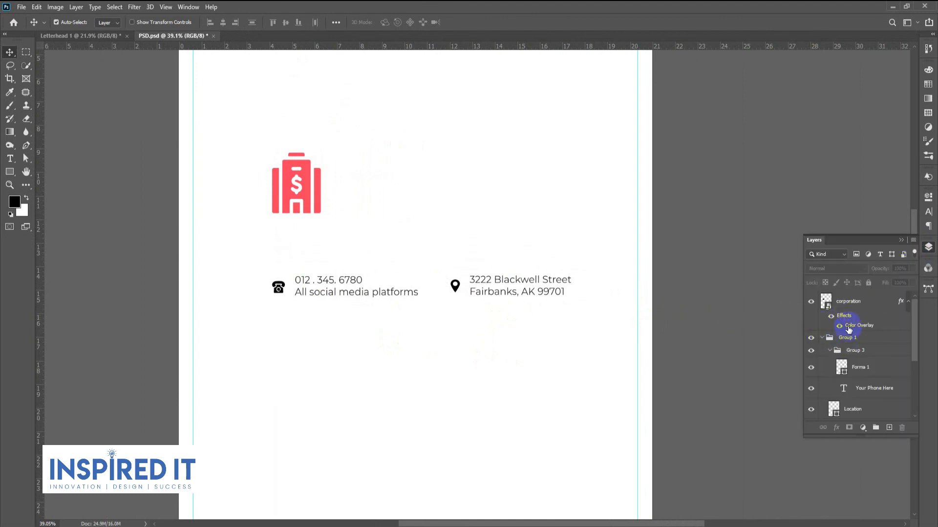
{"action": "scroll", "coordinate": [861, 353], "scroll_direction": "down", "scroll_amount": 3}
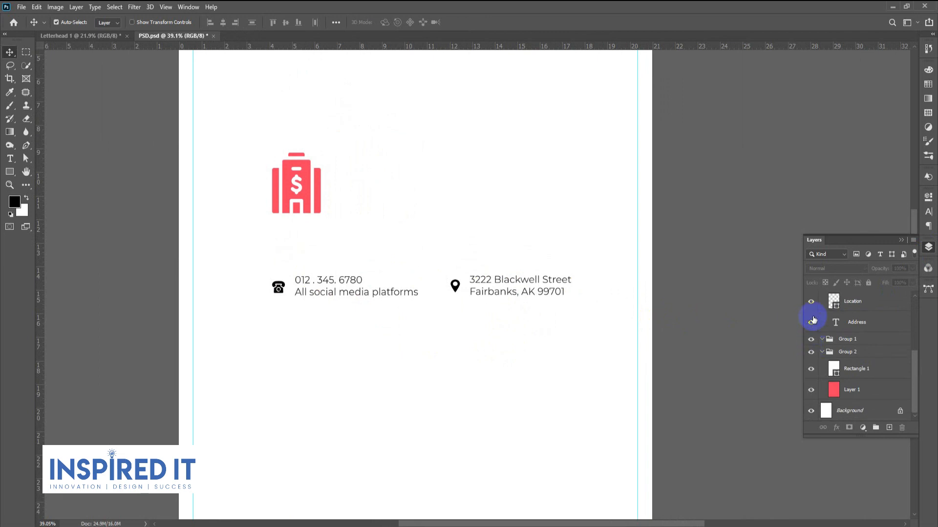
{"action": "scroll", "coordinate": [813, 335], "scroll_direction": "up", "scroll_amount": 3}
{"action": "scroll", "coordinate": [858, 361], "scroll_direction": "down", "scroll_amount": 1}
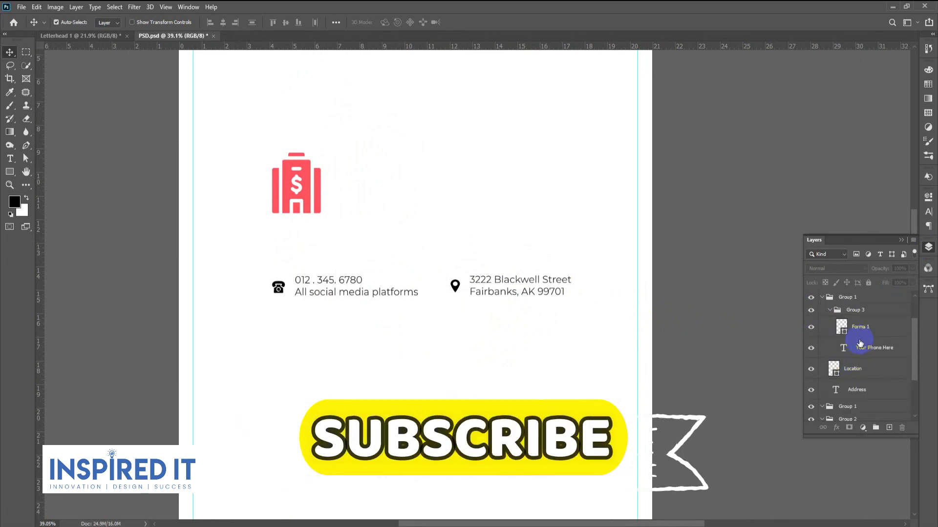
{"action": "left_click", "coordinate": [872, 331]}
{"action": "scroll", "coordinate": [872, 381], "scroll_direction": "down", "scroll_amount": 1}
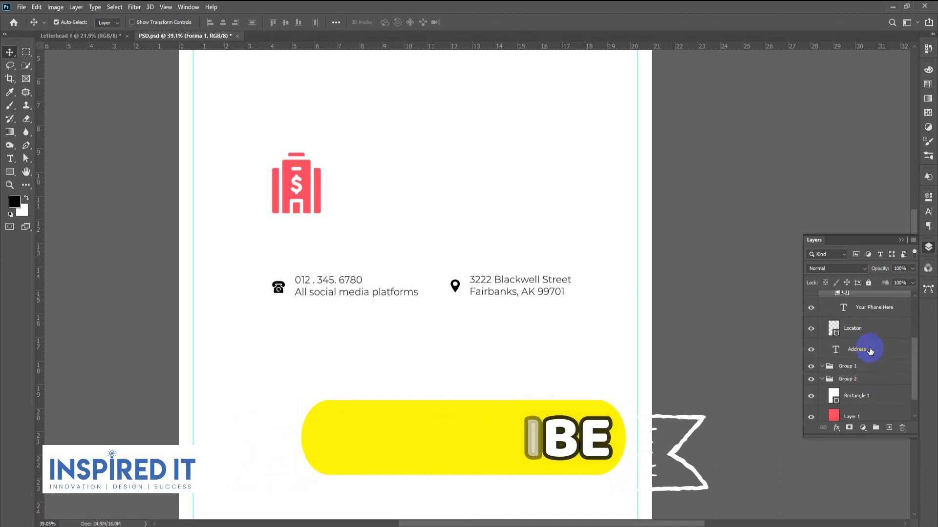
{"action": "scroll", "coordinate": [869, 354], "scroll_direction": "up", "scroll_amount": 2}
{"action": "left_click", "coordinate": [852, 327]}
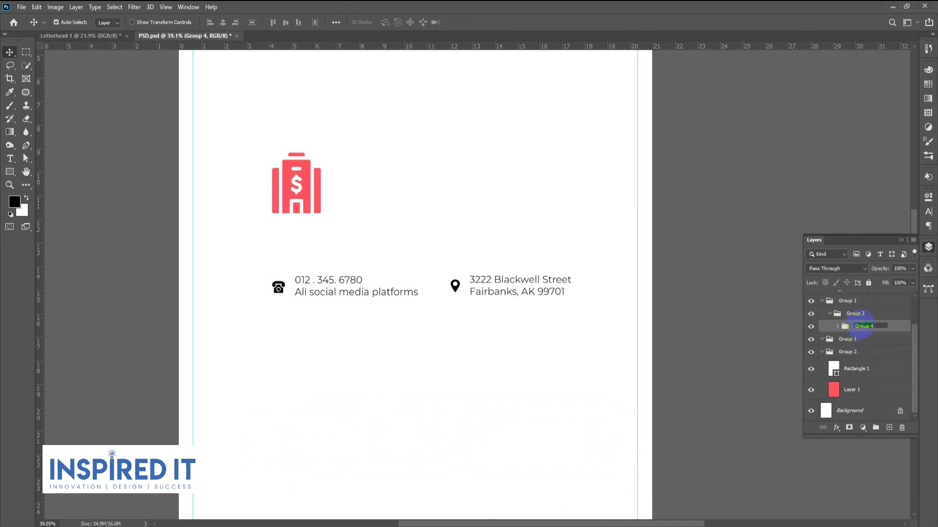
{"action": "key", "text": "Return"}
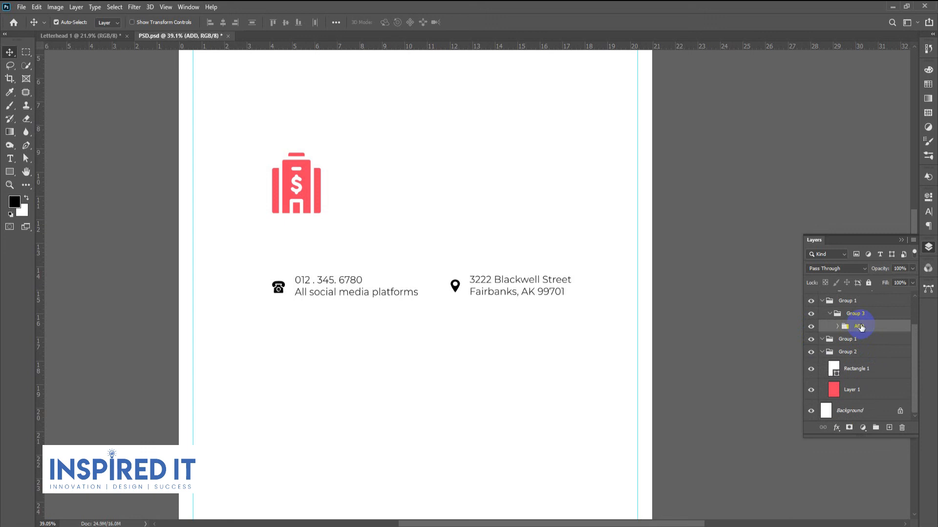
Step: Bring the ADD contact group into the Letterhead 1 document and place it below the signature block
{"action": "left_click_drag", "start_coordinate": [851, 327], "coordinate": [585, 412]}
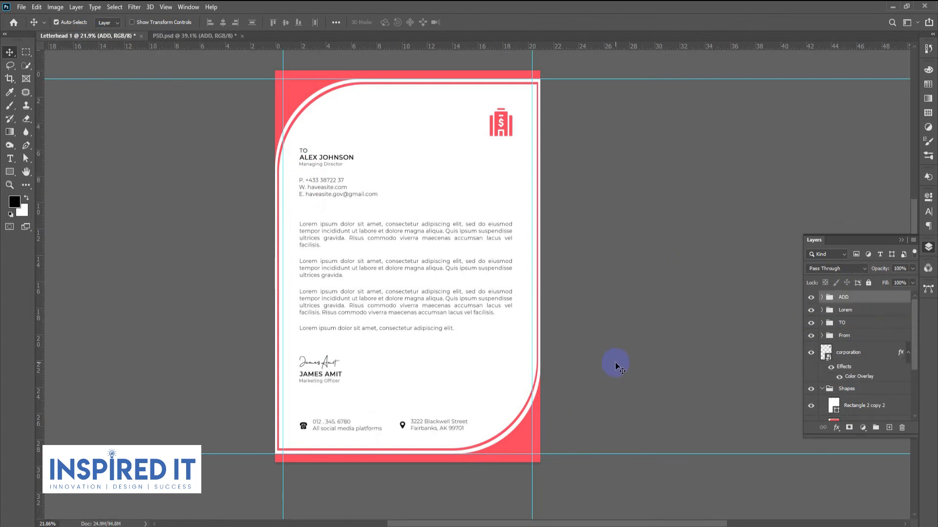
{"action": "key", "text": "shift+Right"}
{"action": "key", "text": "shift+Right"}
{"action": "key", "text": "shift+Right"}
{"action": "key", "text": "shift+Right"}
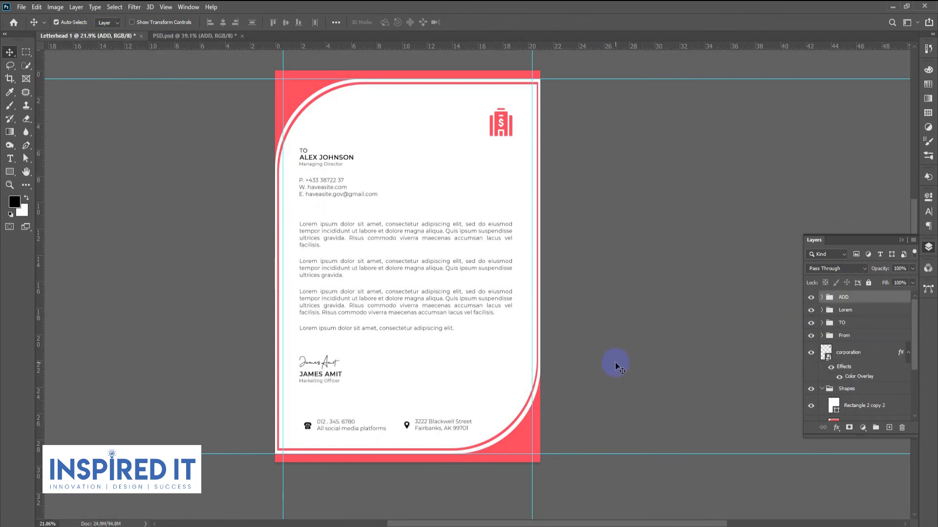
Step: Align the left edge of the ADD group with the left edge of the Lorem group
{"action": "left_click", "coordinate": [844, 311], "text": "ctrl"}
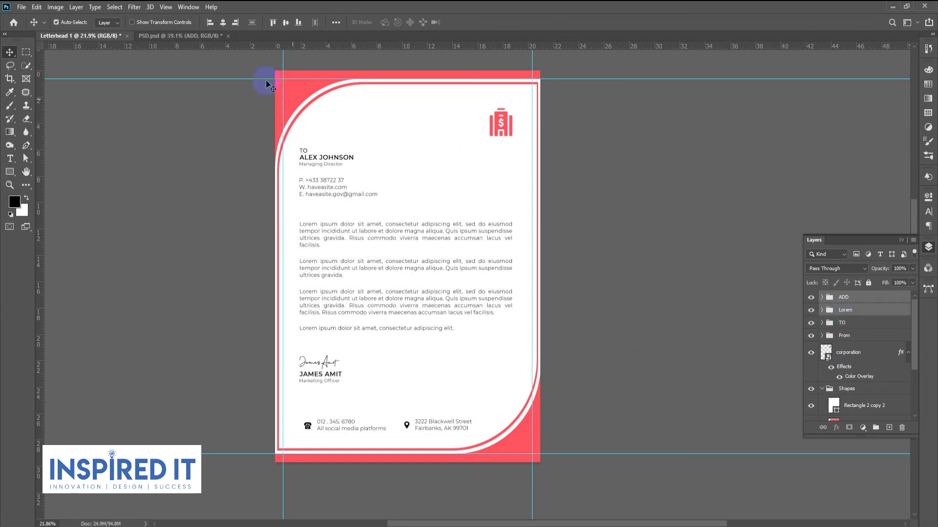
{"action": "left_click", "coordinate": [215, 23]}
{"action": "left_click", "coordinate": [606, 311]}
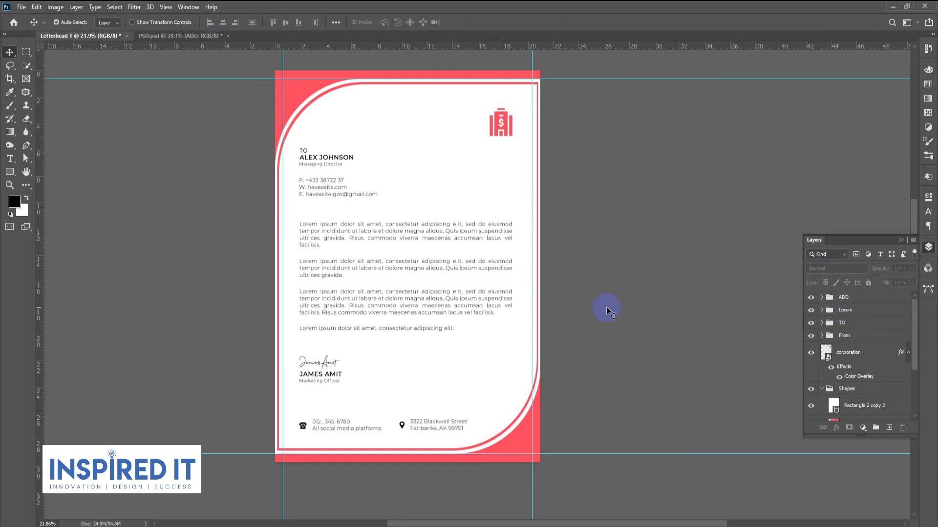
{"action": "left_click", "coordinate": [928, 246]}
Step: Set the foreground color to the red sampled from the band along the letterhead's bottom edge
{"action": "scroll", "coordinate": [305, 417], "scroll_direction": "up", "scroll_amount": 3}
{"action": "scroll", "coordinate": [305, 418], "scroll_direction": "up", "scroll_amount": 2}
{"action": "scroll", "coordinate": [324, 370], "scroll_direction": "down", "scroll_amount": 3}
{"action": "left_click", "coordinate": [387, 464]}
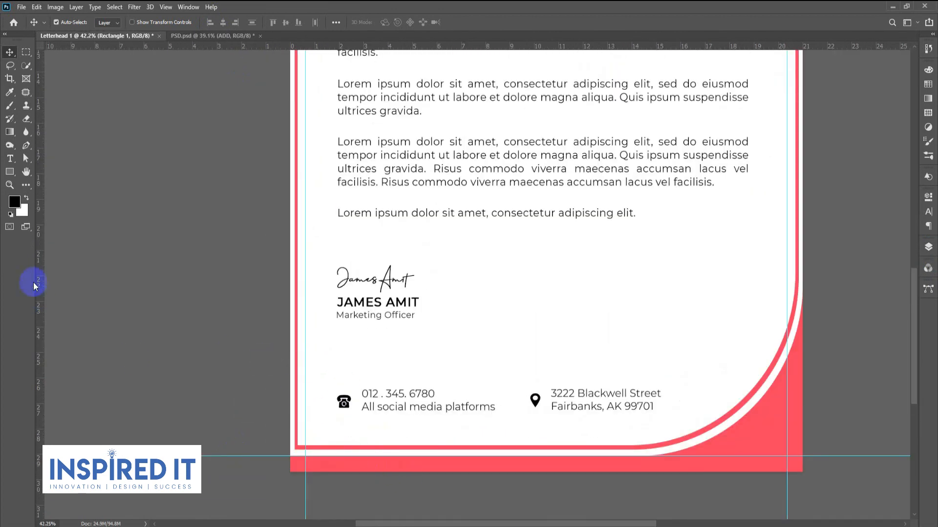
{"action": "left_click", "coordinate": [14, 201]}
{"action": "left_click", "coordinate": [386, 461]}
{"action": "key", "text": "Return"}
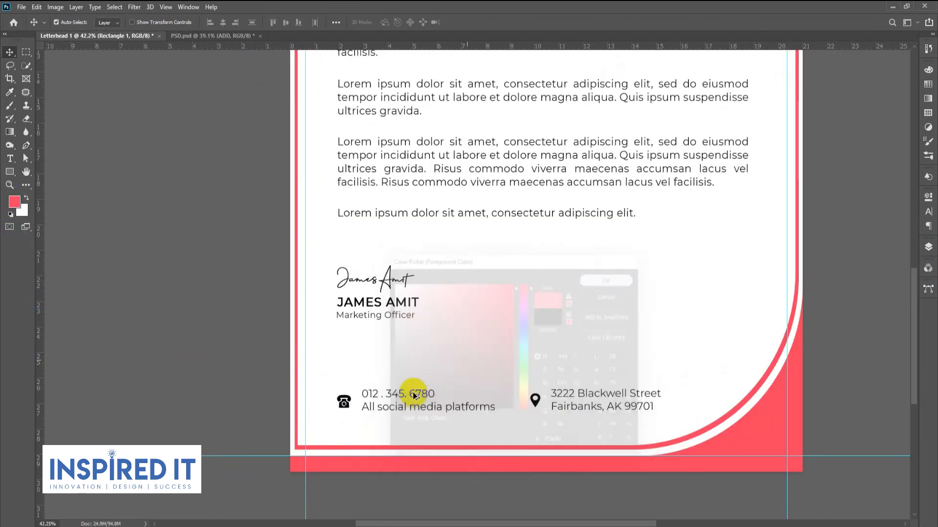
Step: Fill the telephone icon with the red foreground color
{"action": "scroll", "coordinate": [344, 398], "scroll_direction": "up", "scroll_amount": 5}
{"action": "left_click", "coordinate": [342, 378]}
{"action": "key", "text": "alt+BackSpace"}
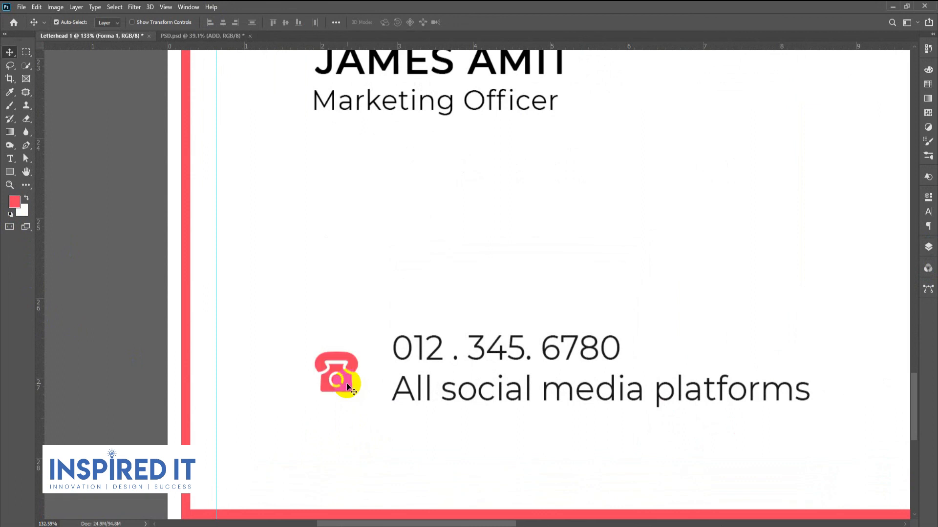
{"action": "scroll", "coordinate": [349, 388], "scroll_direction": "down", "scroll_amount": 4}
Step: Fill the location icon beside the address text with the red foreground color
{"action": "scroll", "coordinate": [468, 383], "scroll_direction": "up", "scroll_amount": 5}
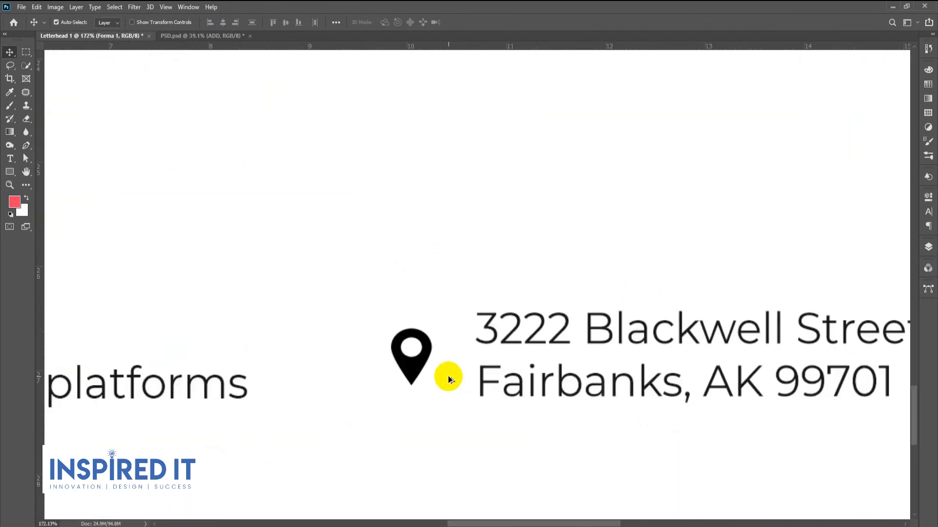
{"action": "scroll", "coordinate": [448, 378], "scroll_direction": "up", "scroll_amount": 1}
{"action": "left_click", "coordinate": [415, 378]}
{"action": "key", "text": "alt+BackSpace"}
{"action": "scroll", "coordinate": [411, 376], "scroll_direction": "down", "scroll_amount": 6}
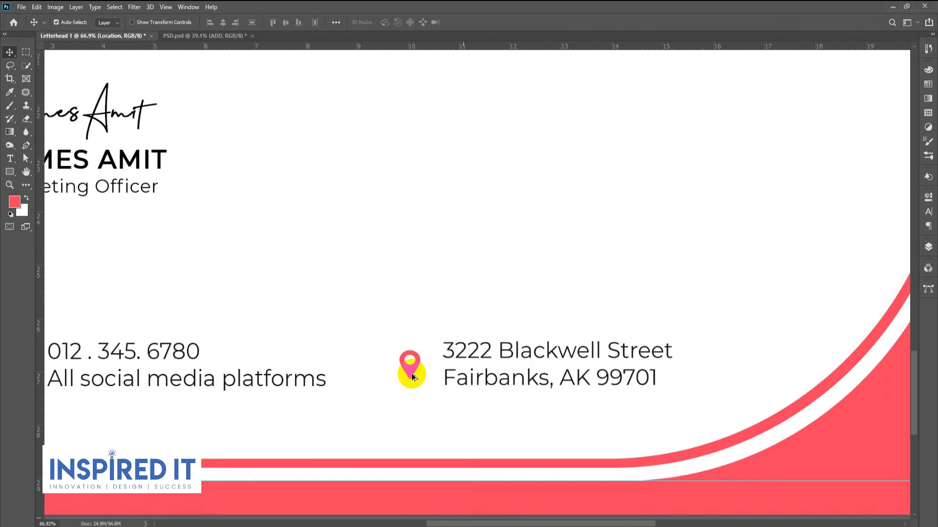
{"action": "left_click_drag", "start_coordinate": [490, 357], "coordinate": [468, 387]}
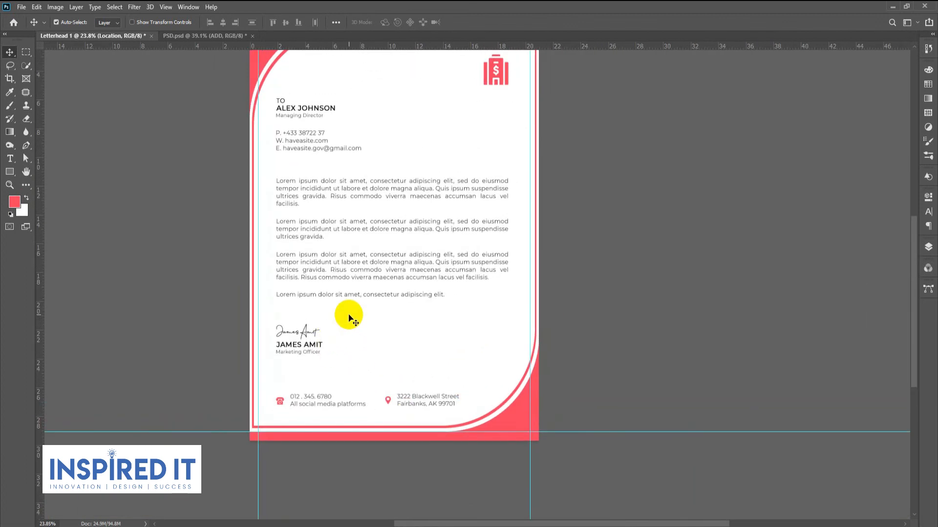
{"action": "scroll", "coordinate": [348, 315], "scroll_direction": "down", "scroll_amount": 2}
{"action": "left_click_drag", "start_coordinate": [593, 303], "coordinate": [588, 329]}
{"action": "left_click", "coordinate": [588, 328]}
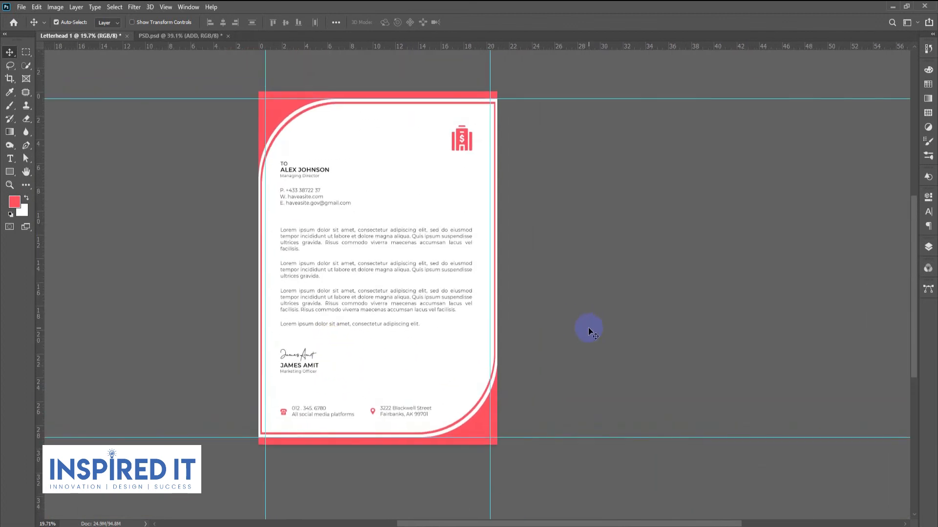
Step: Combine the ADD, Lorem, TO and From groups and the corporation logo layer into one group, and collapse the Shapes group
{"action": "left_click", "coordinate": [928, 246]}
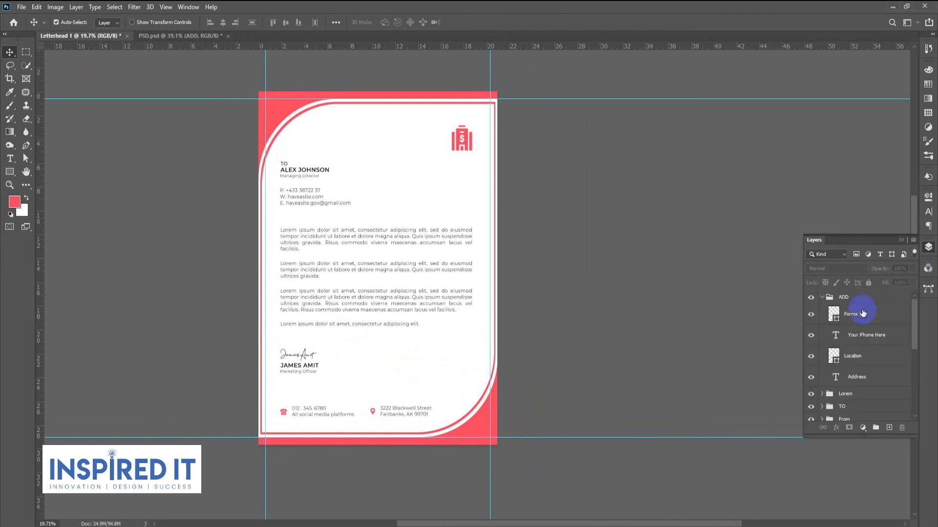
{"action": "left_click", "coordinate": [823, 298]}
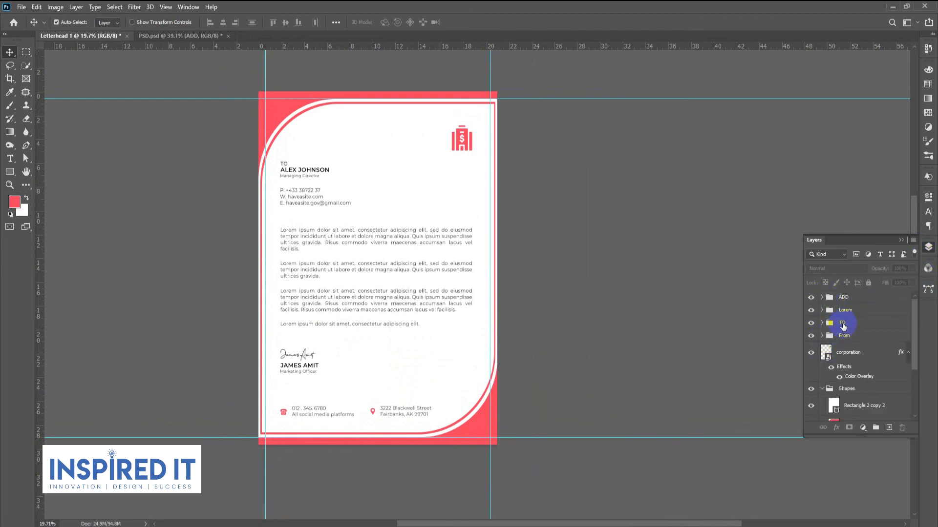
{"action": "left_click", "coordinate": [854, 299]}
{"action": "left_click", "coordinate": [848, 337], "text": "shift"}
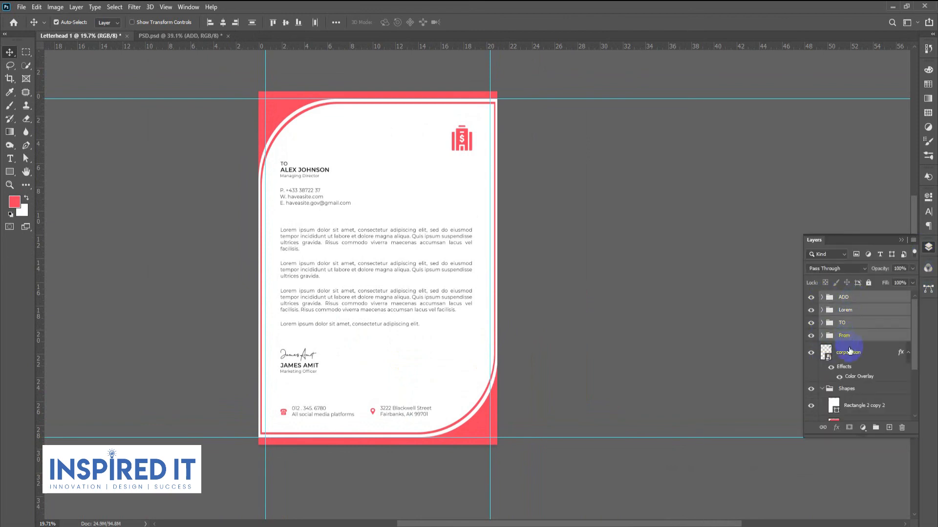
{"action": "left_click", "coordinate": [850, 351], "text": "shift"}
{"action": "key", "text": "ctrl+g"}
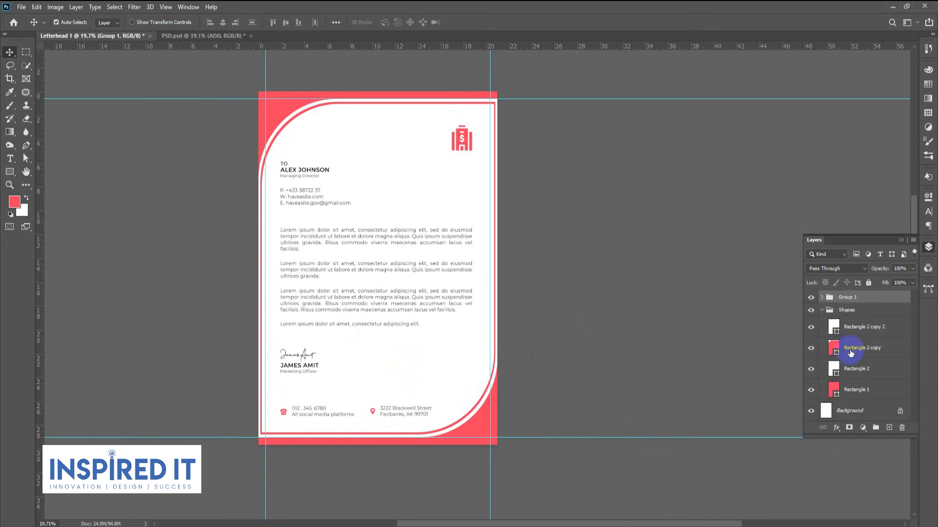
{"action": "left_click", "coordinate": [822, 310]}
{"action": "left_click", "coordinate": [685, 324]}
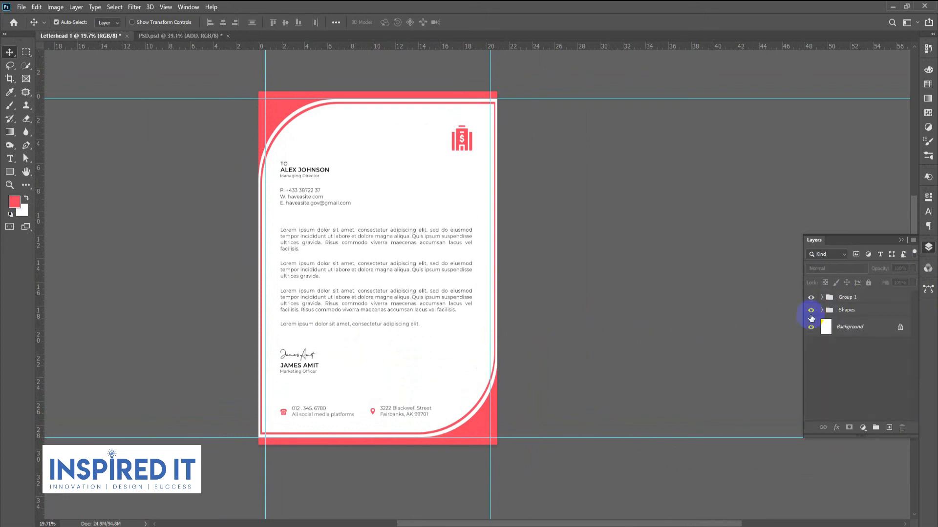
Step: Center the combined text and logo group horizontally and vertically on the Background layer
{"action": "left_click", "coordinate": [842, 298]}
{"action": "left_click", "coordinate": [849, 327], "text": "ctrl"}
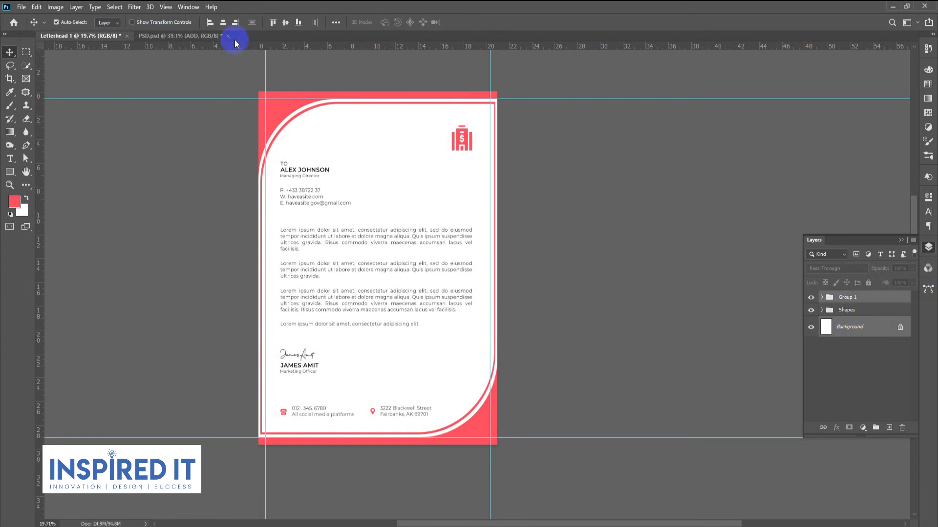
{"action": "left_click", "coordinate": [224, 22]}
{"action": "left_click", "coordinate": [285, 22]}
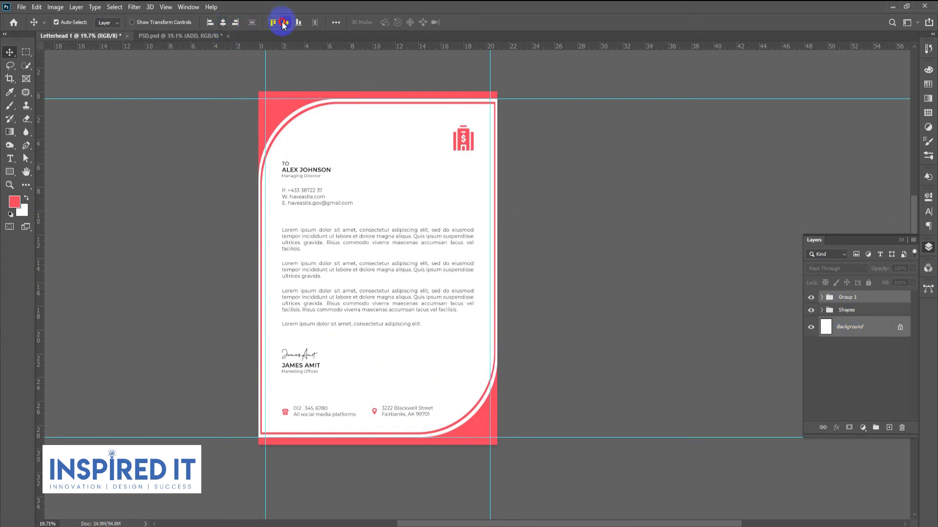
{"action": "left_click", "coordinate": [495, 209]}
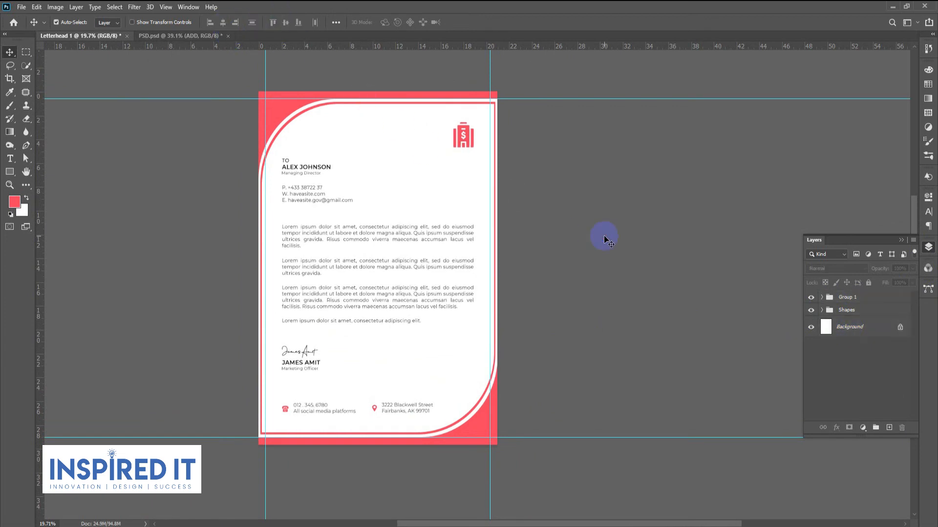
{"action": "left_click", "coordinate": [927, 247]}
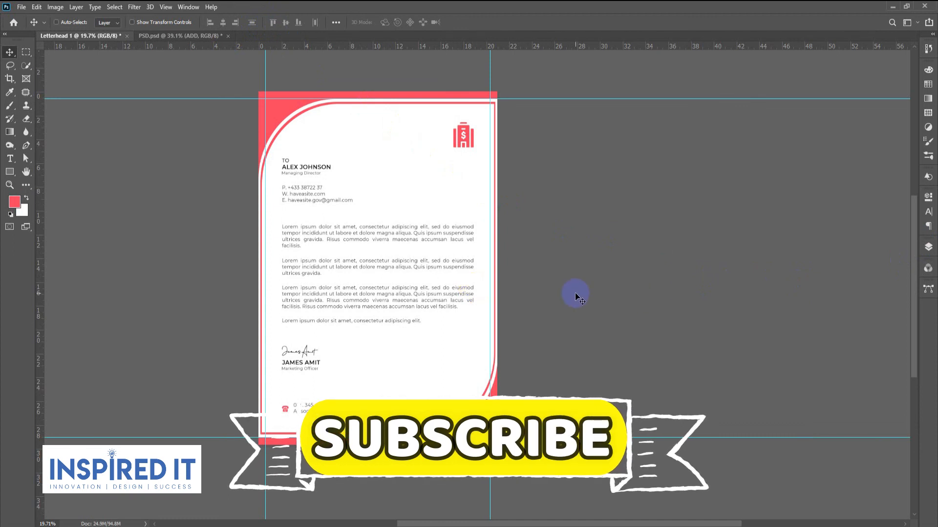
Step: Start saving a copy of the letterhead and open the file format choices
{"action": "key", "text": "ctrl+alt+s"}
{"action": "left_click", "coordinate": [189, 328]}
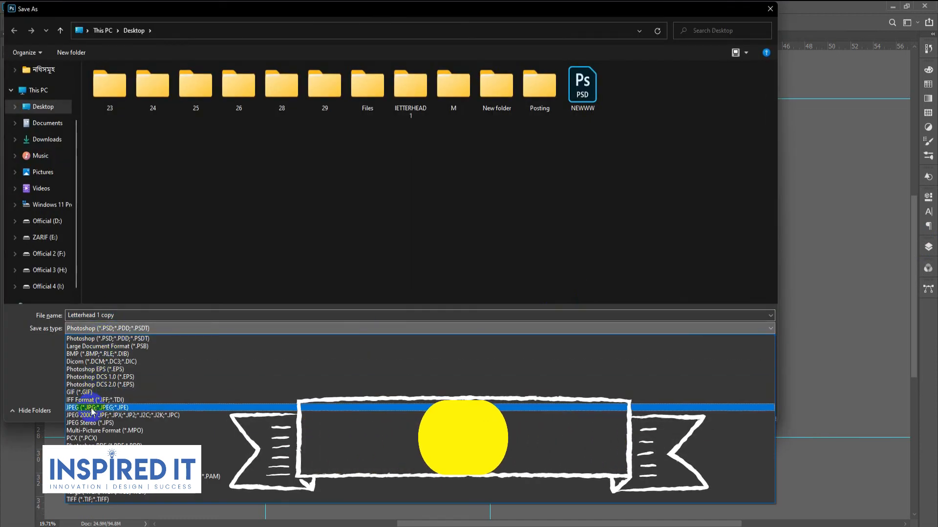